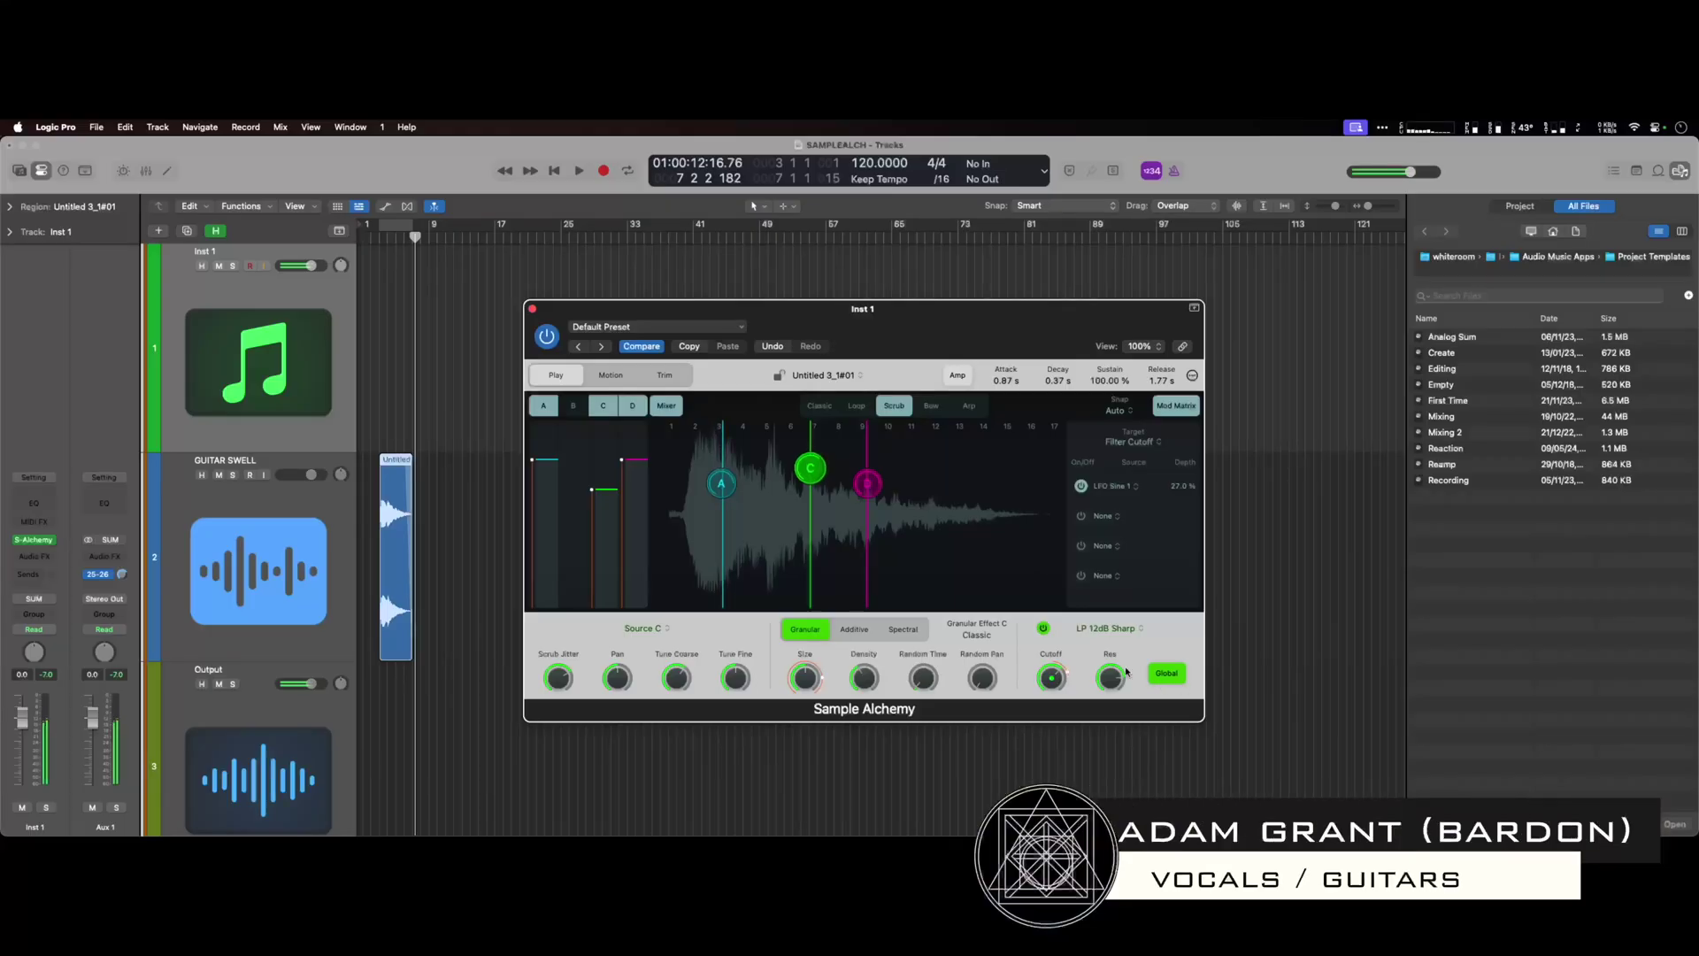
# - Turn off the global filter and select source D in Sample Alchemy
pyautogui.click(1158, 672)
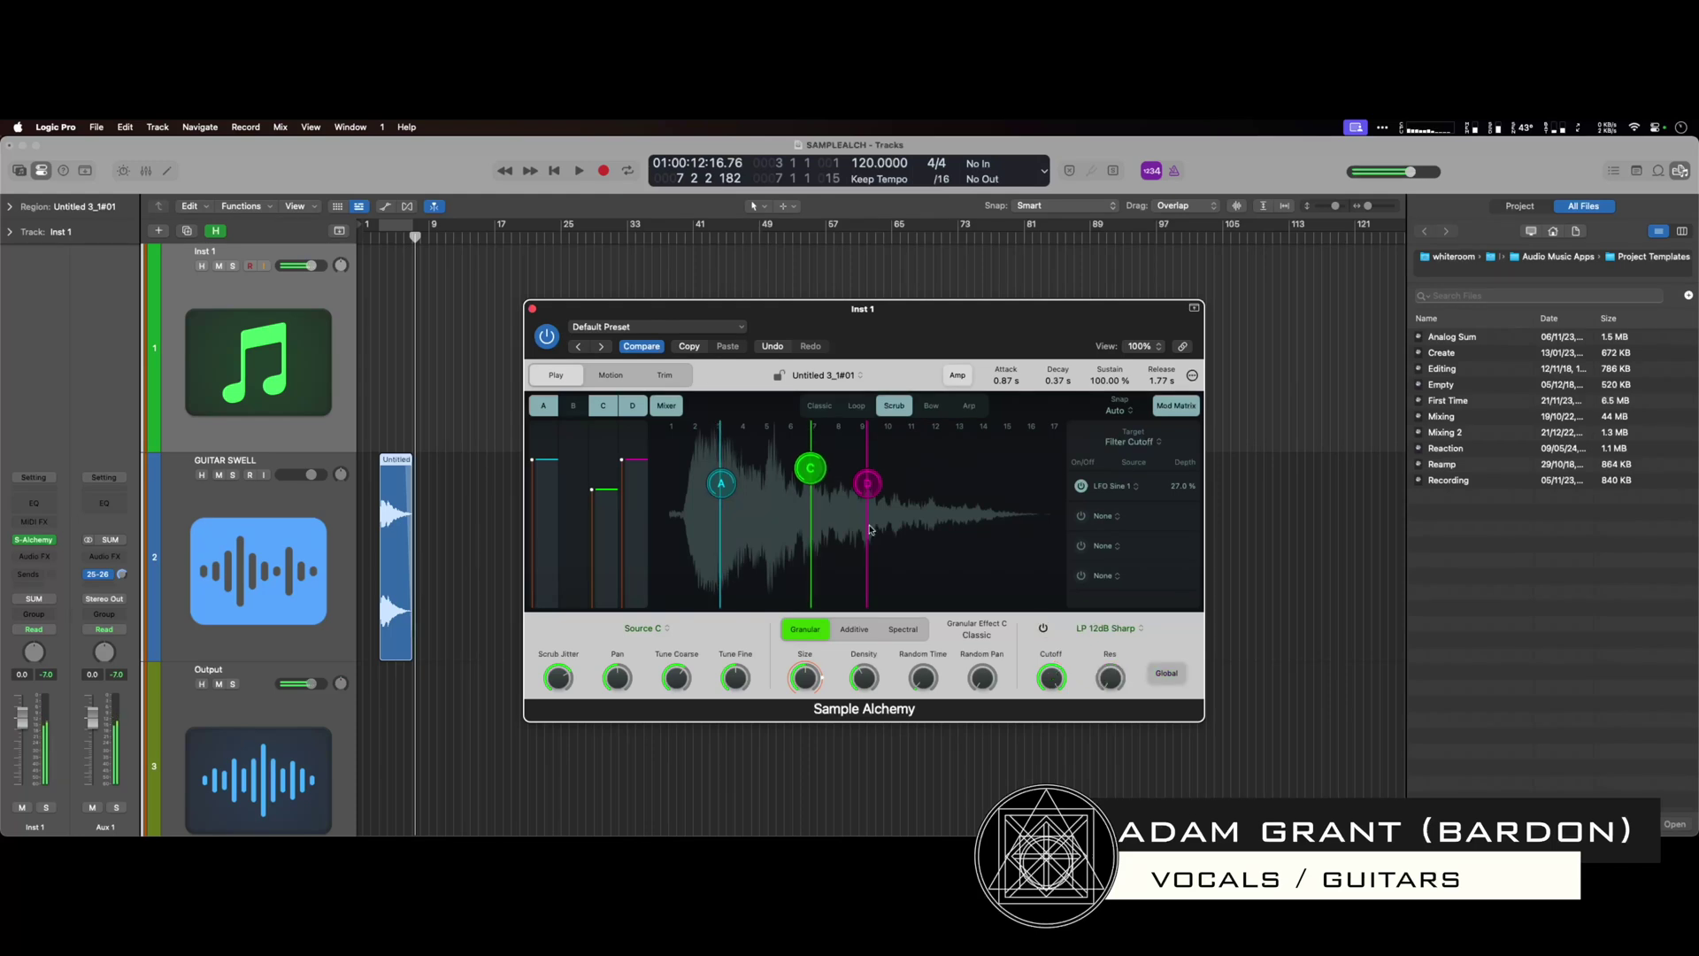
pyautogui.click(863, 486)
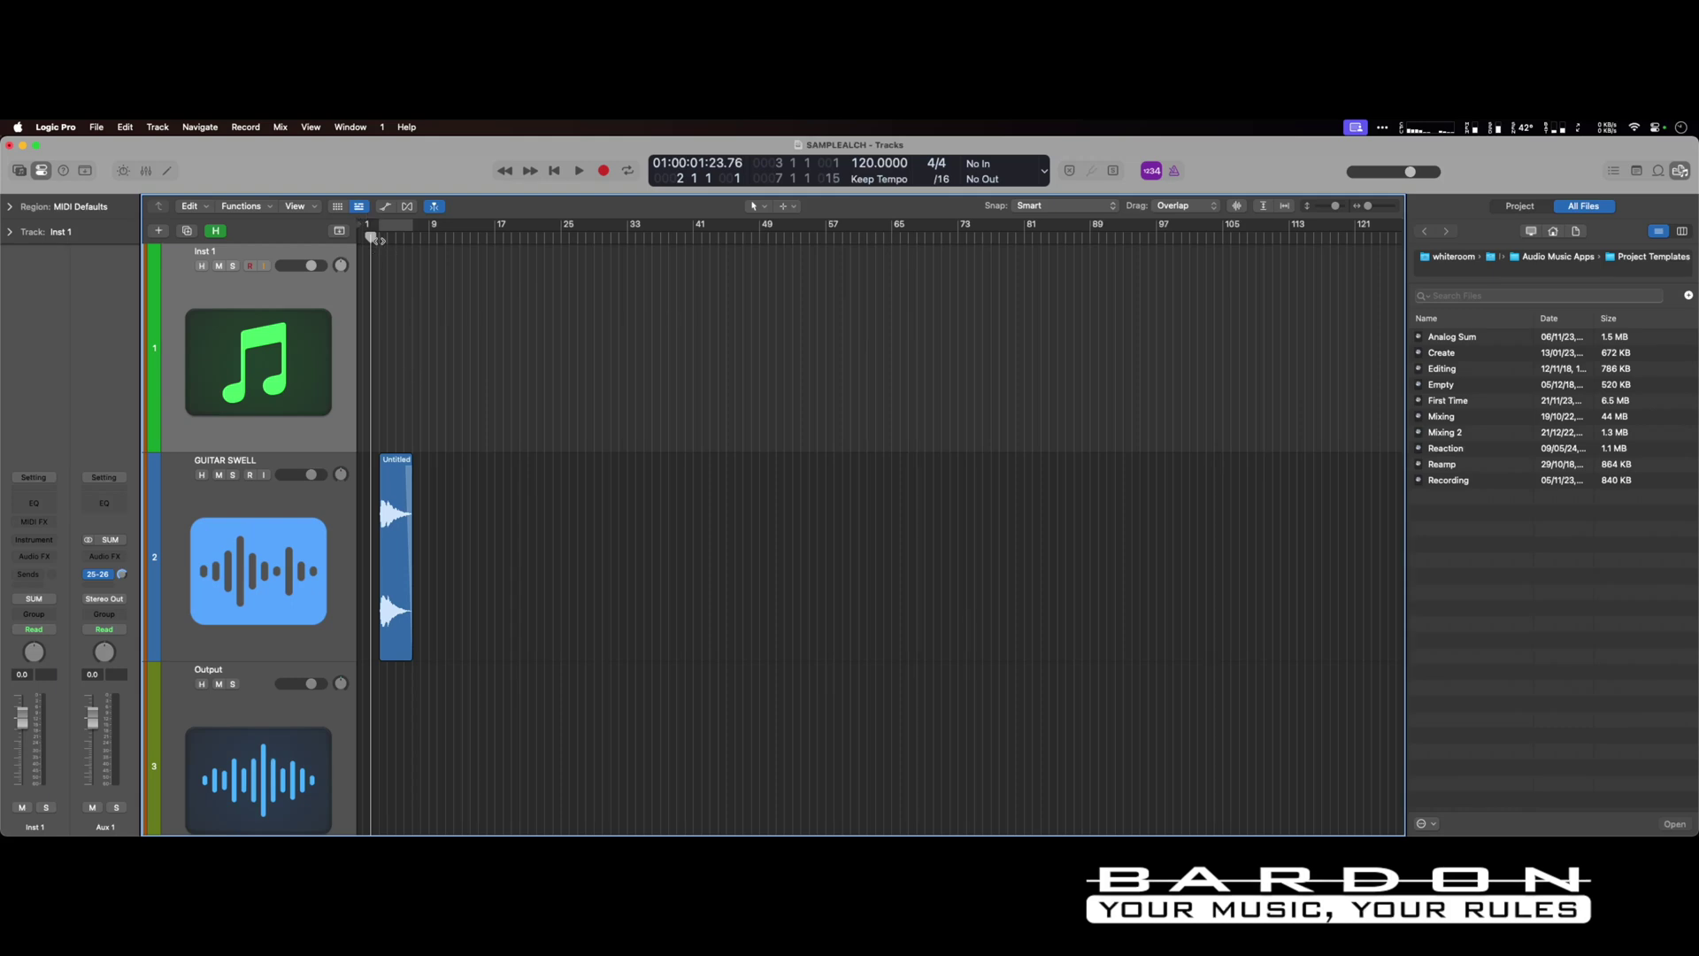
# - Audition the project, then load stereo Sample Alchemy on Inst 1 with the guitar swell region
pyautogui.press('space')
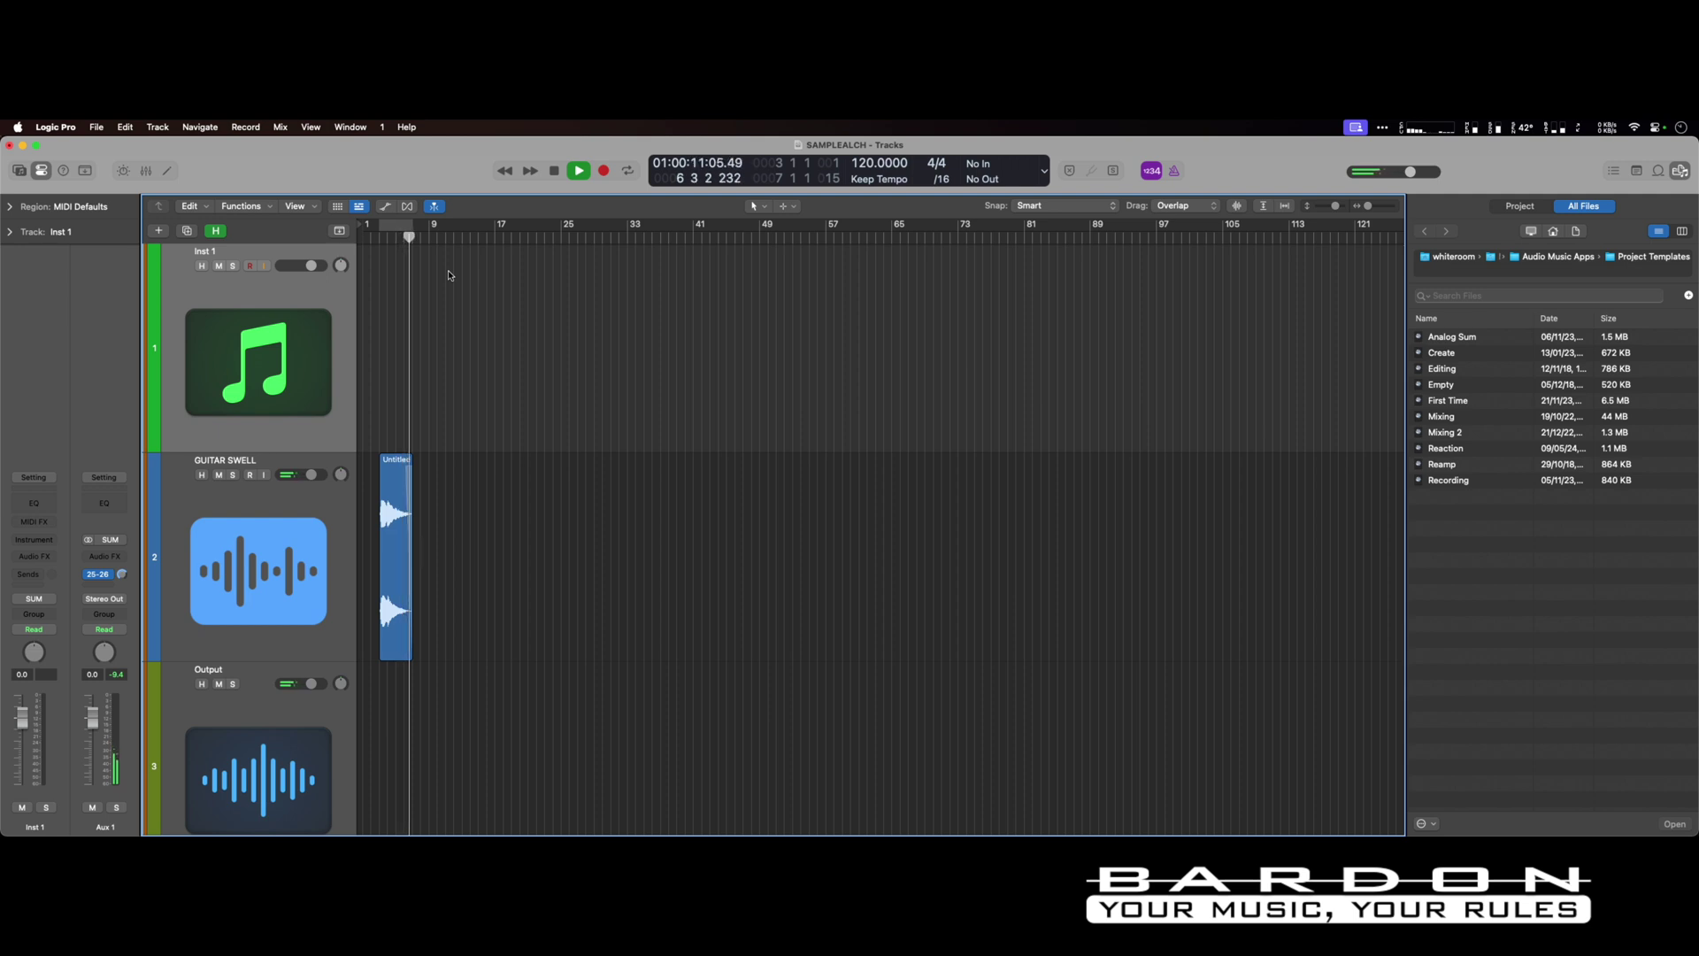
pyautogui.press('space')
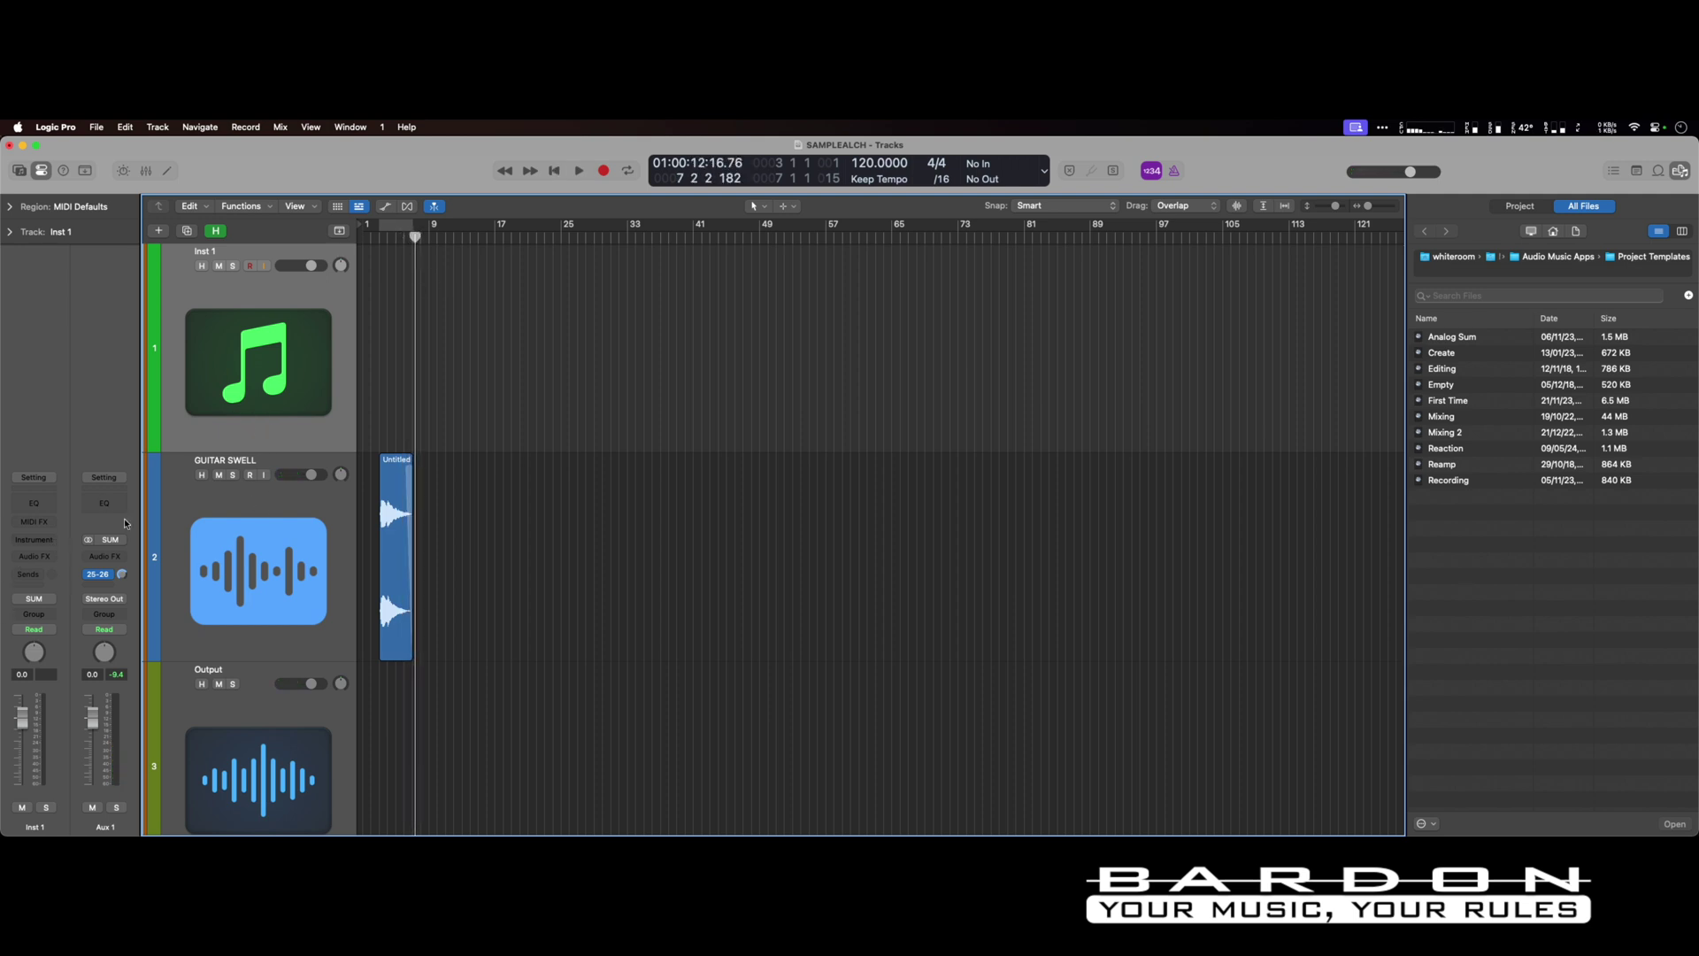
pyautogui.click(48, 541)
pyautogui.moveTo(124, 586)
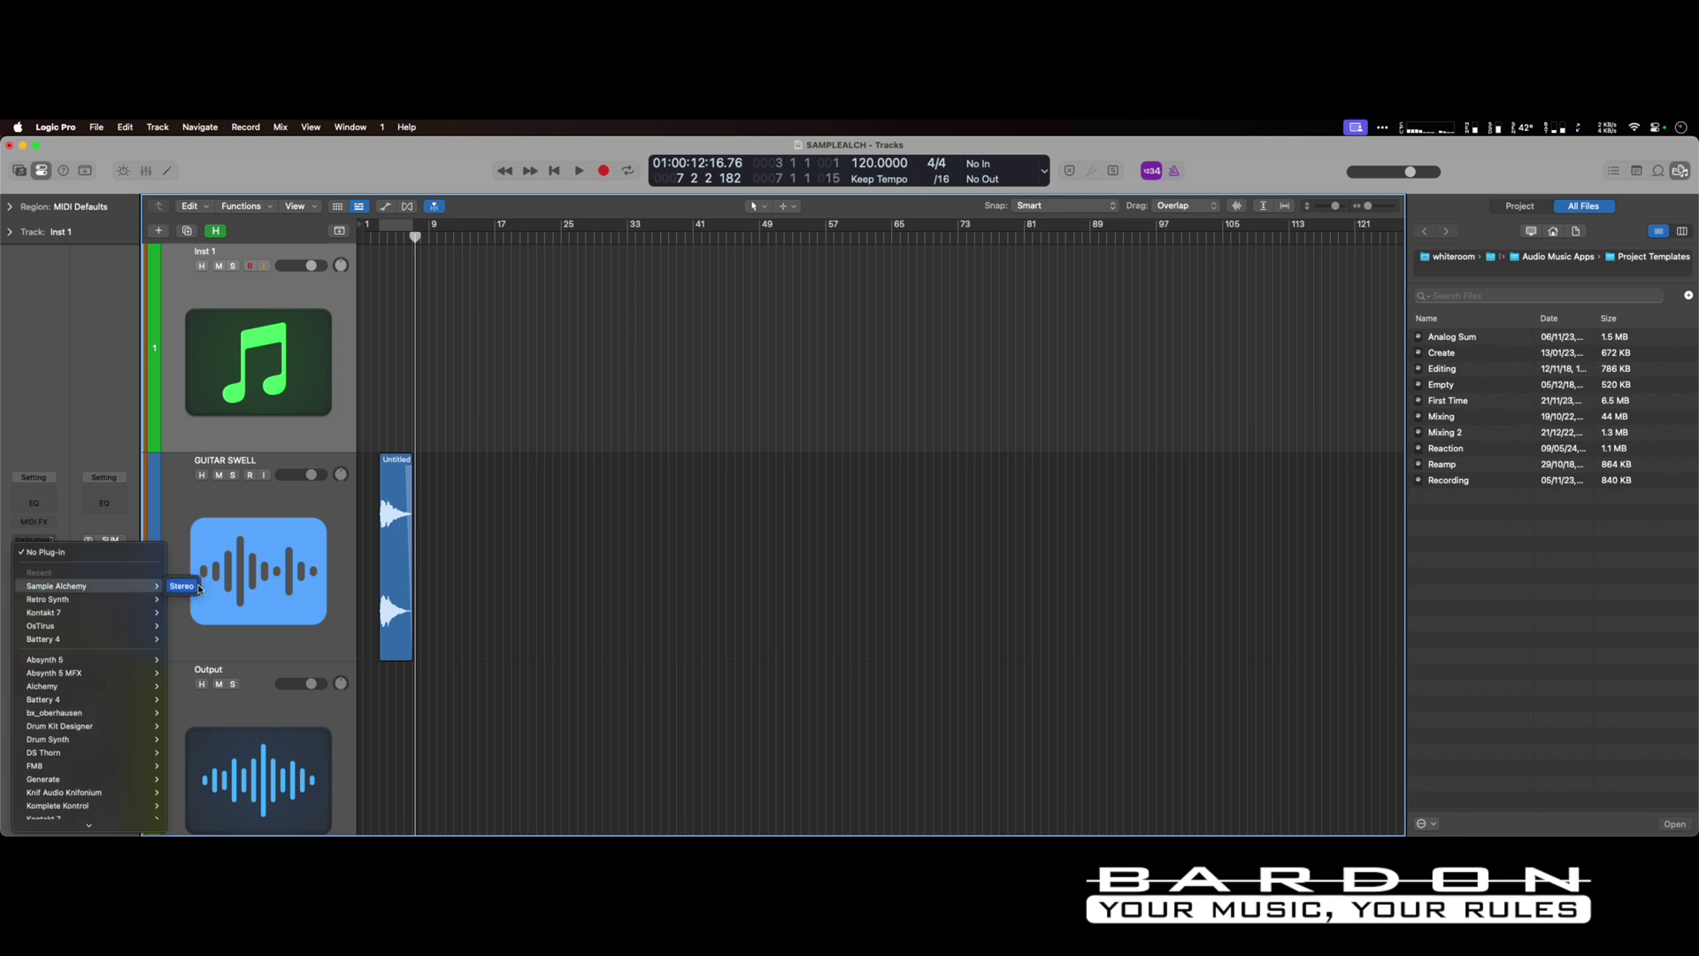
pyautogui.click(183, 586)
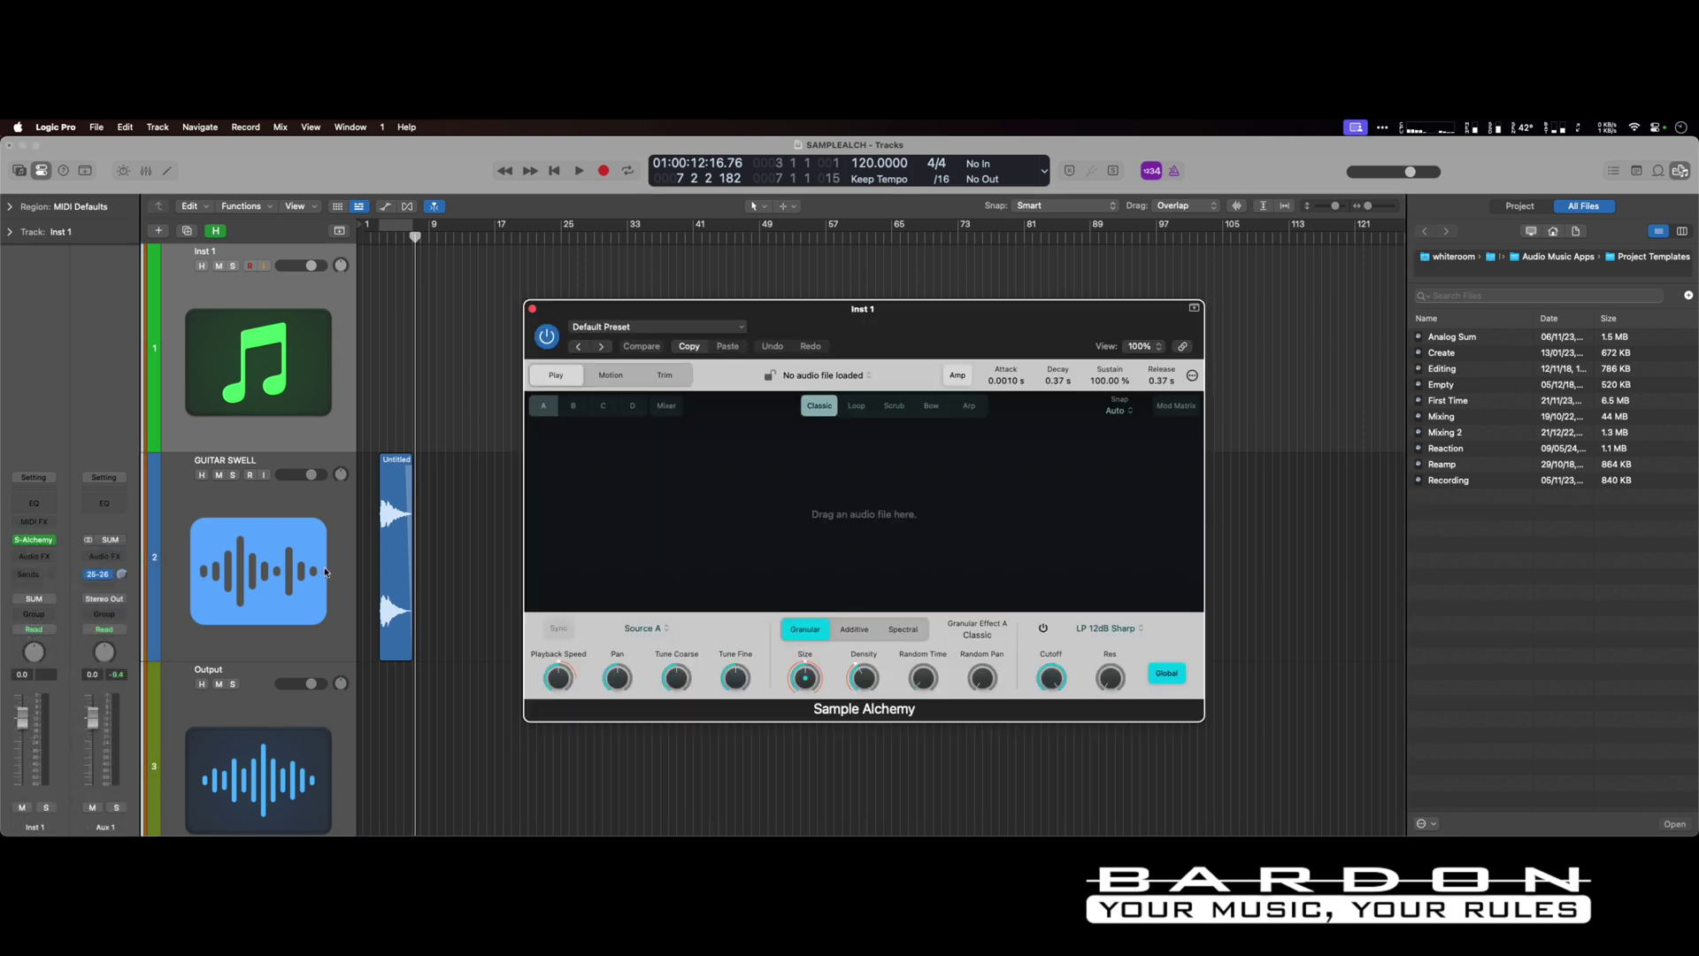
pyautogui.moveTo(387, 568); pyautogui.dragTo(774, 524)
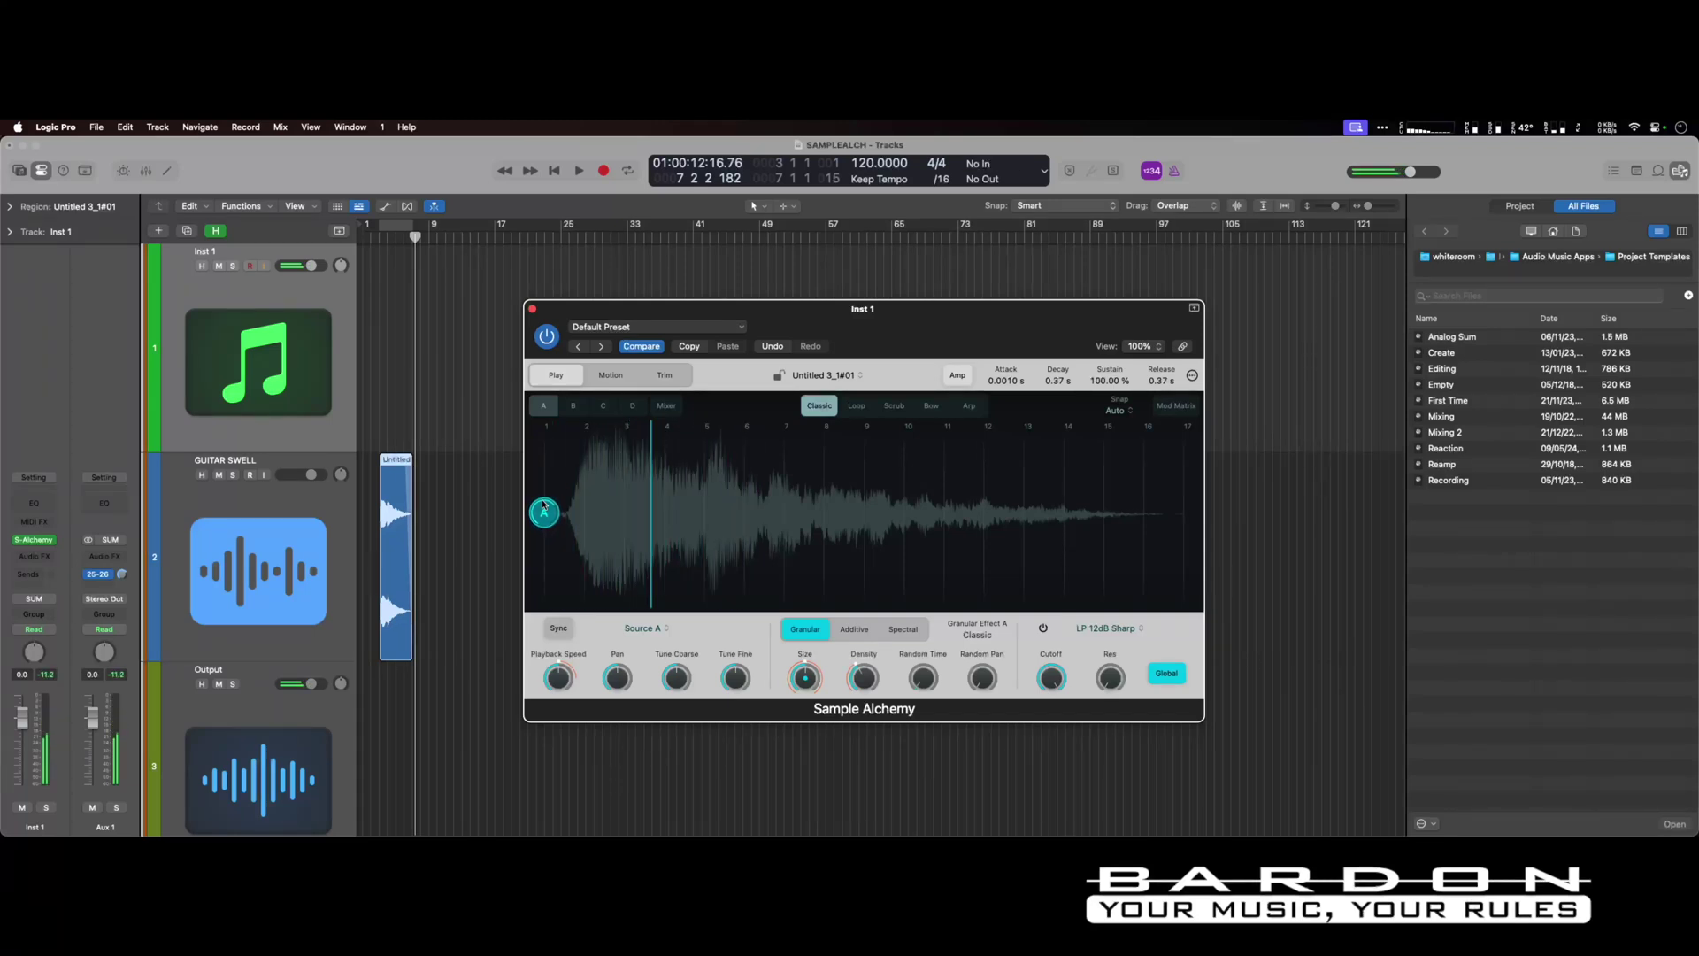
# - Put source A in Scrub mode with position A near beat 3 and scrub jitter about 87%
pyautogui.click(892, 408)
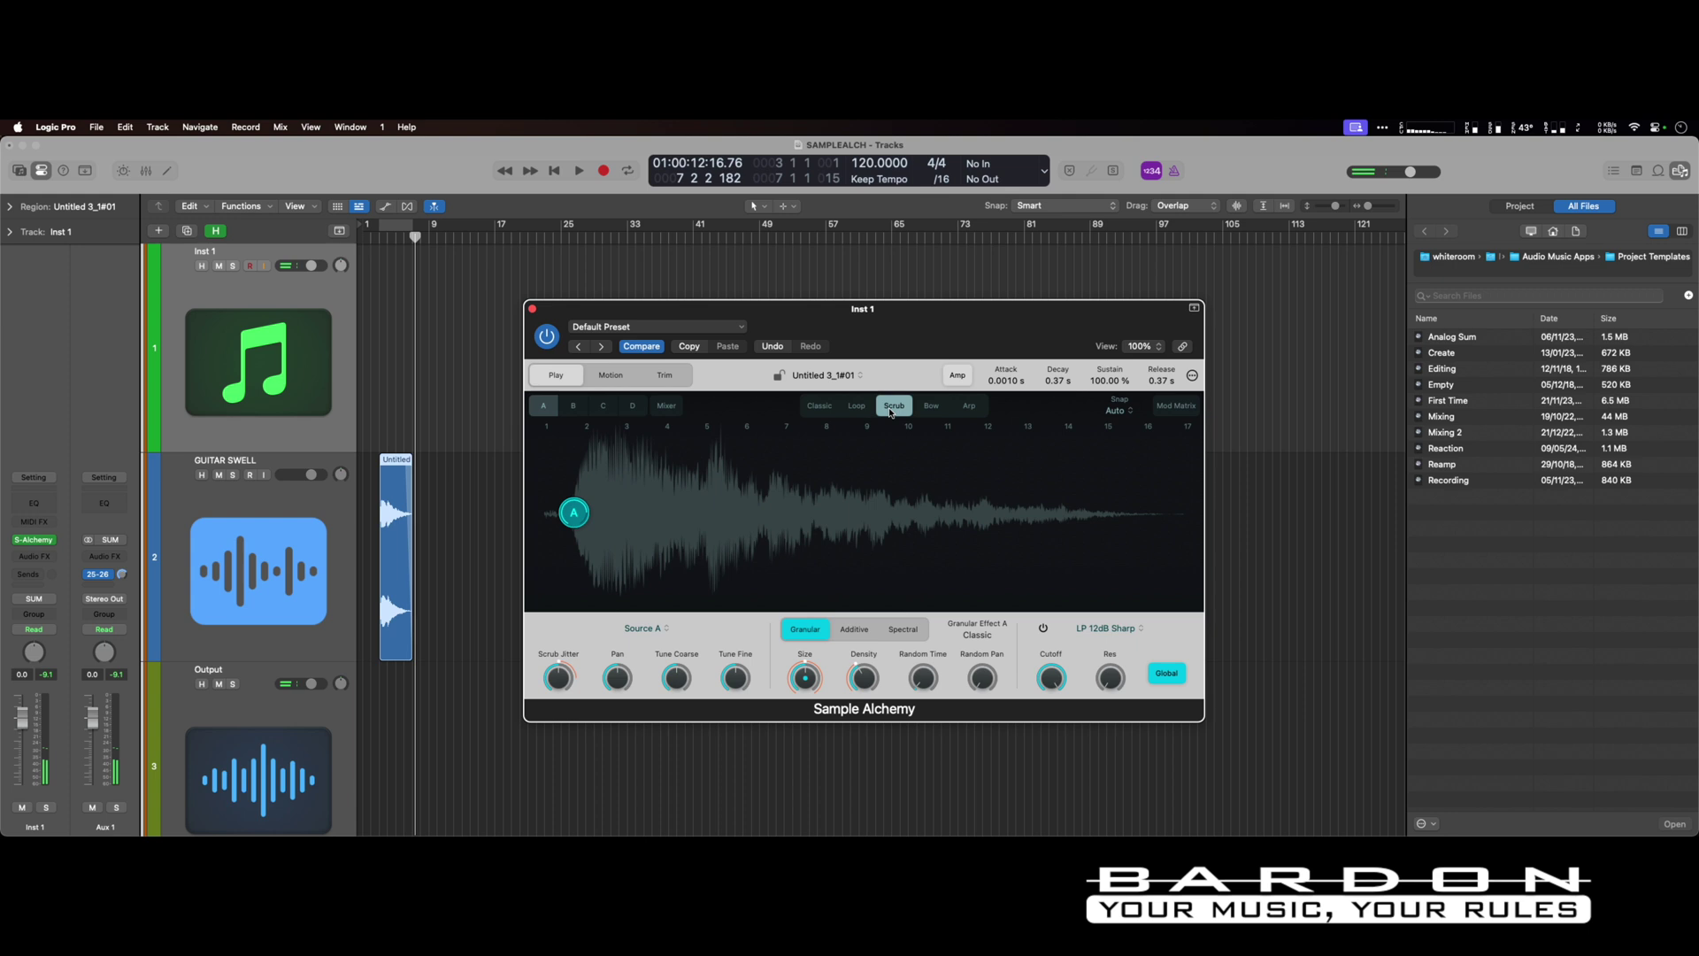
pyautogui.press('e')
pyautogui.moveTo(587, 516); pyautogui.dragTo(639, 486)
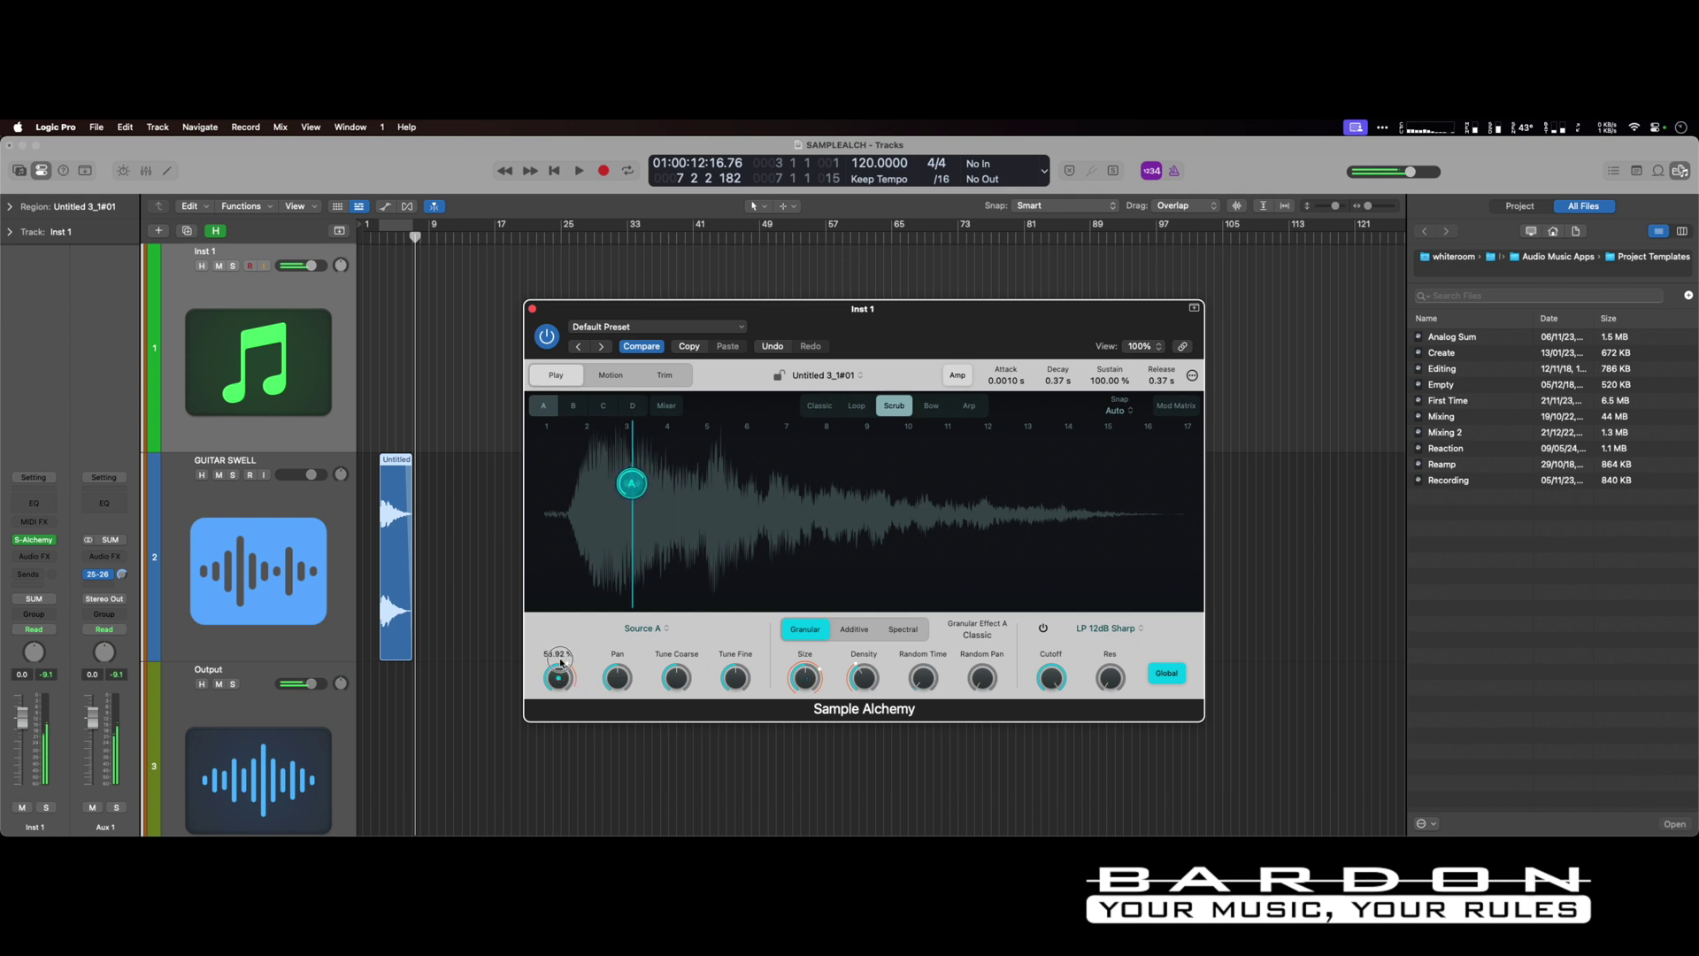
pyautogui.moveTo(559, 677); pyautogui.dragTo(565, 609)
# - In the Mod Matrix, route LFO Sine 1 to Scrub Jitter A at 93.3% depth
pyautogui.click(1175, 408)
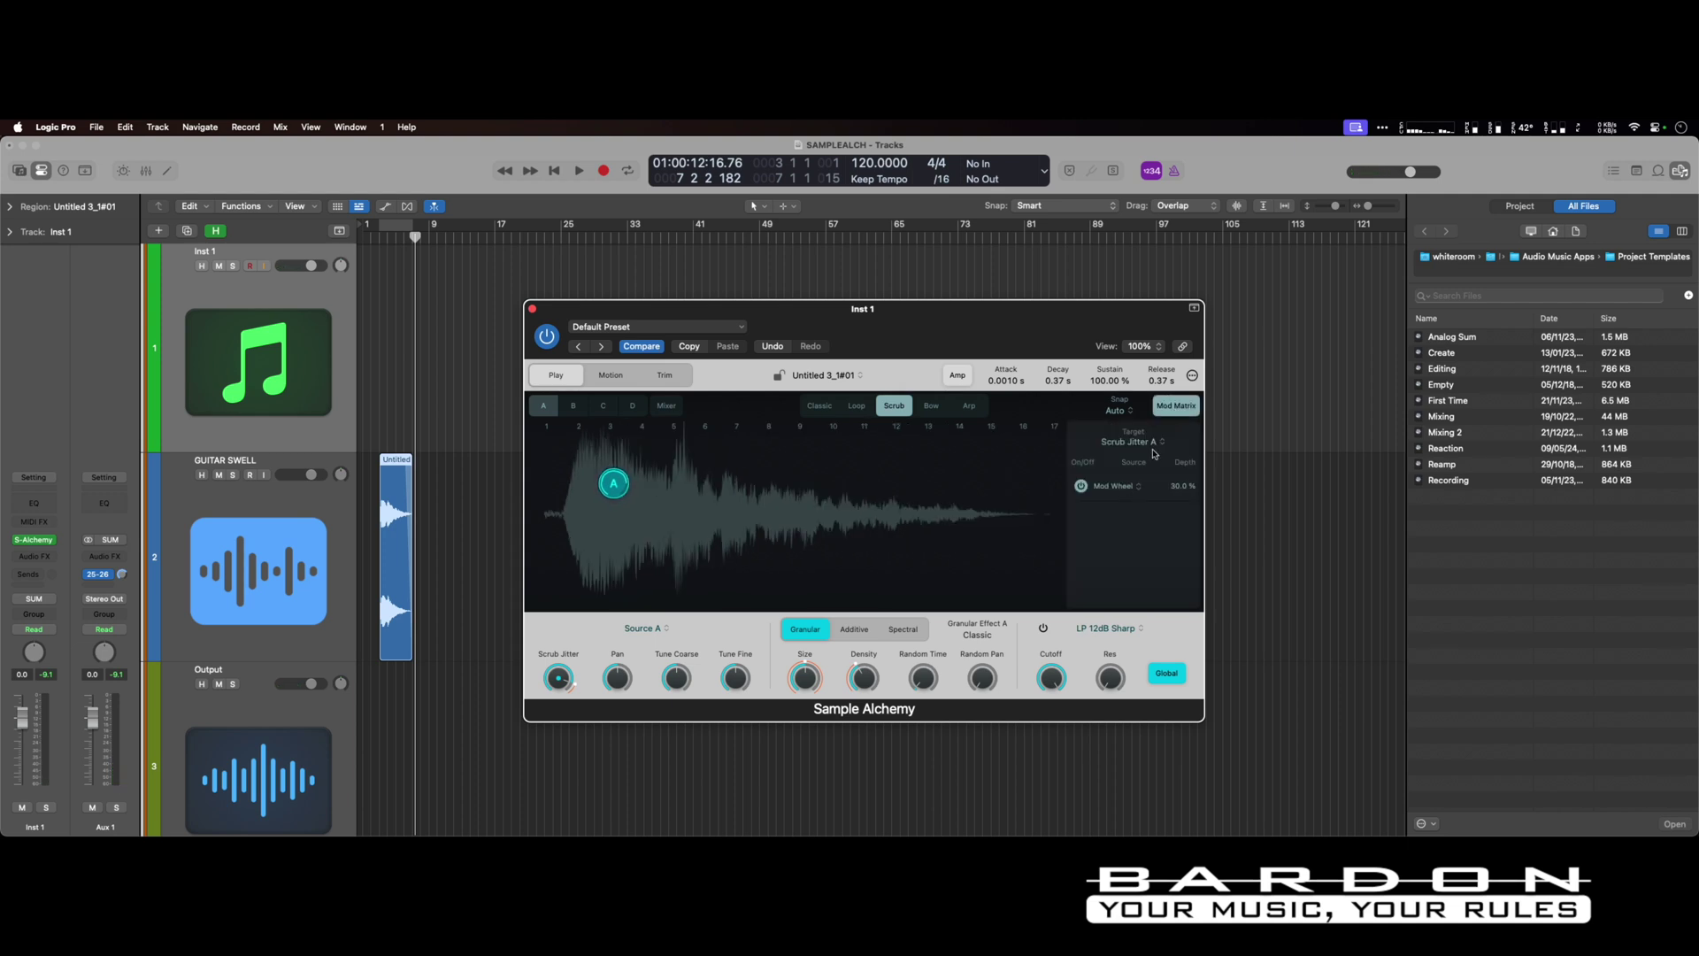
pyautogui.click(1136, 487)
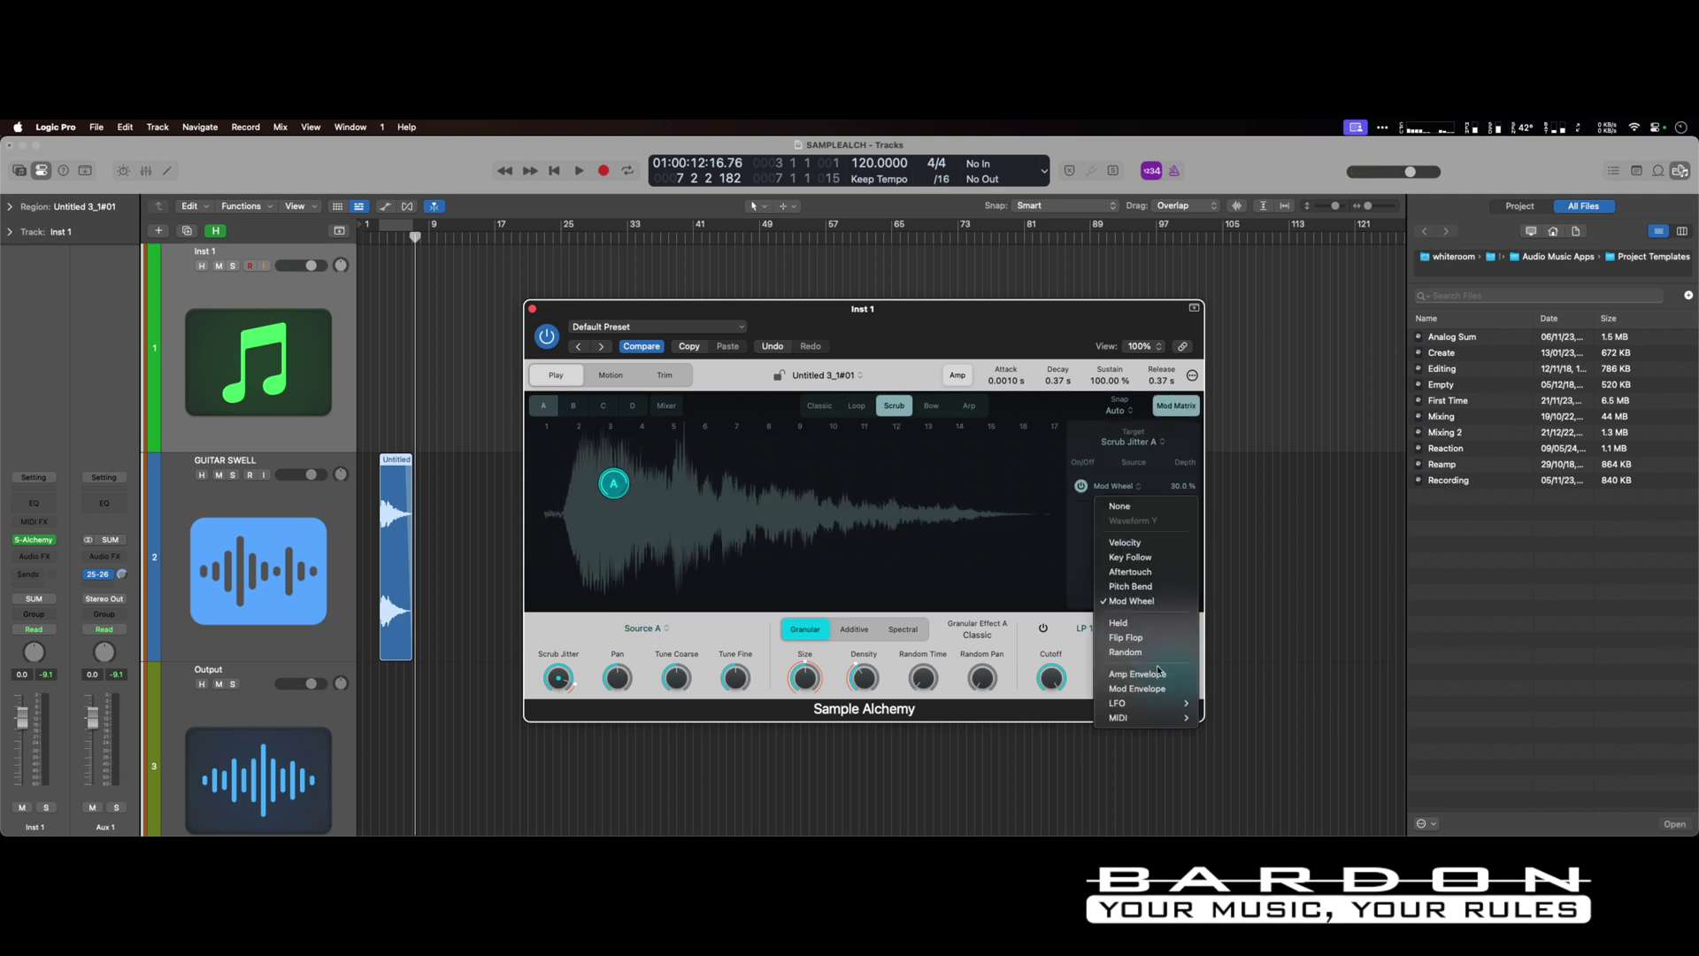
pyautogui.moveTo(1151, 704)
pyautogui.click(1216, 705)
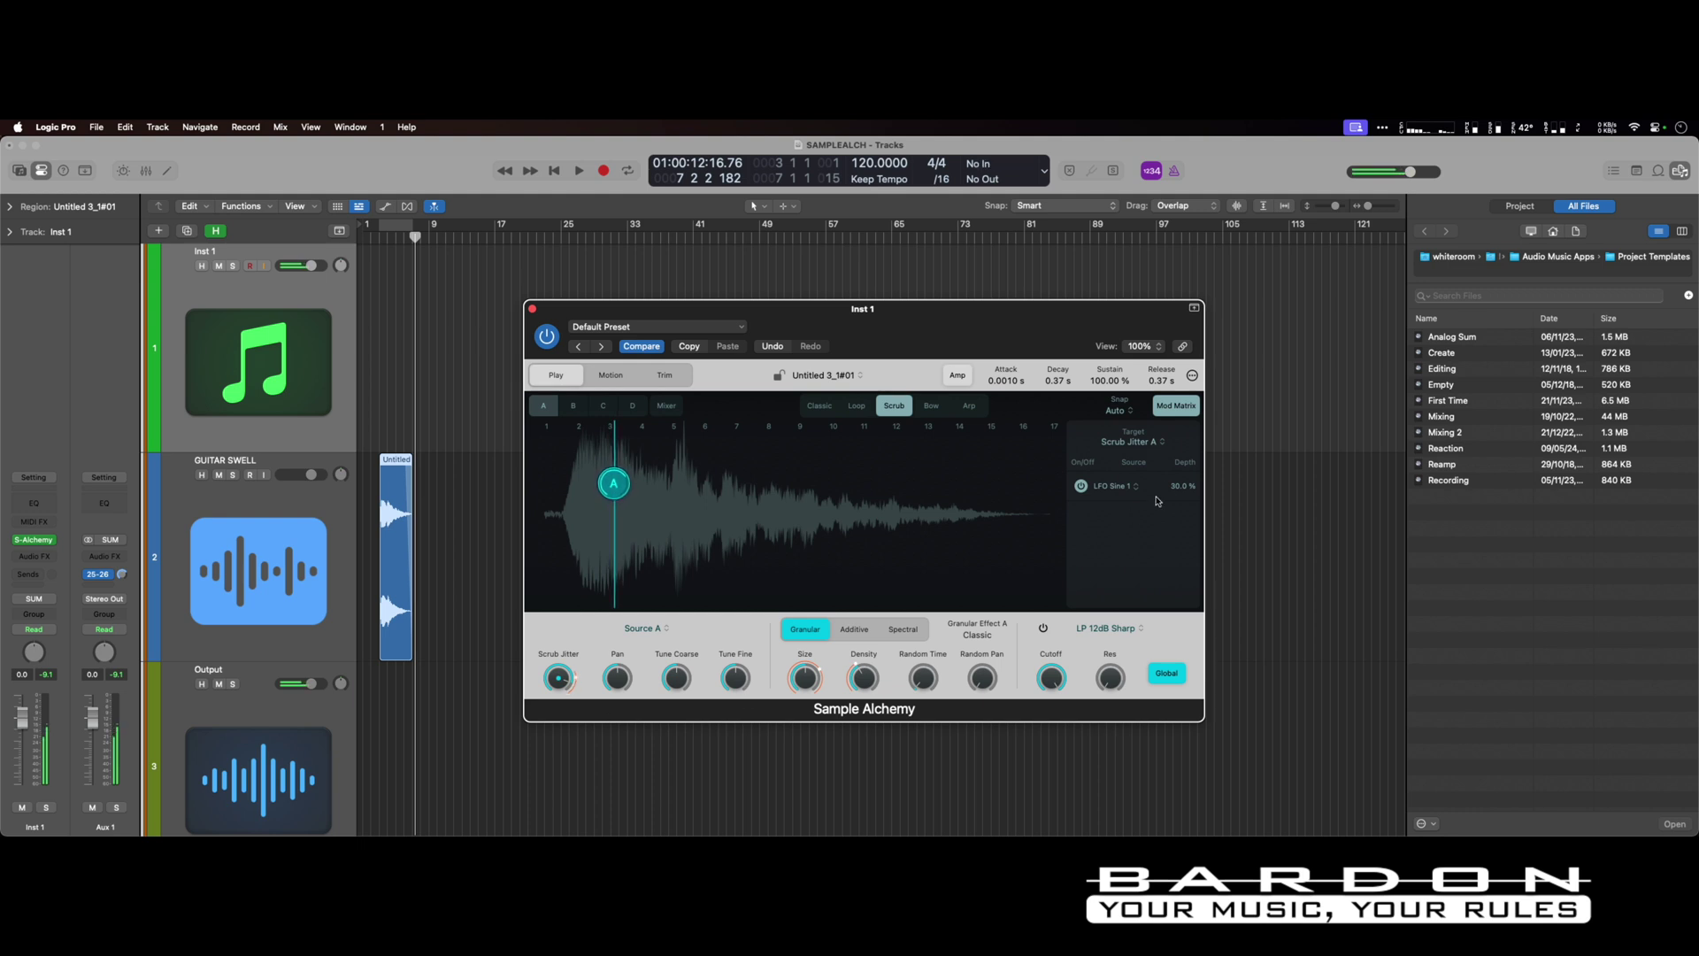
pyautogui.moveTo(1171, 490); pyautogui.dragTo(1168, 442)
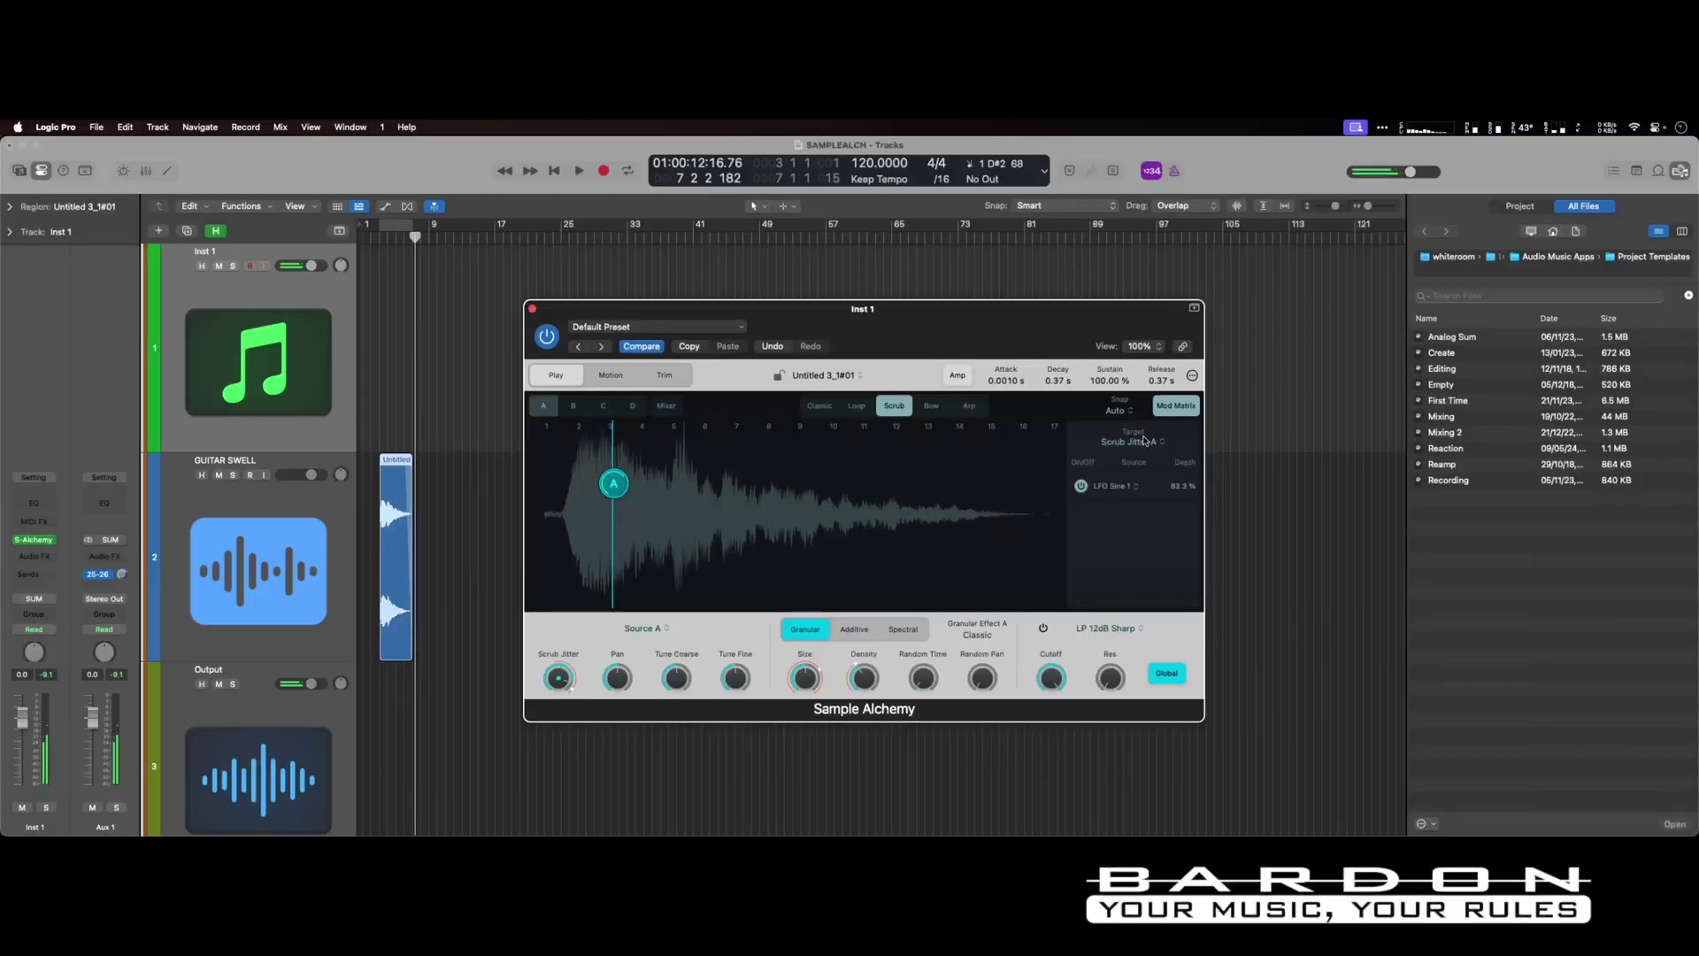
# - Enable source C later in the swell, reset its fine tune to 0 cents, and lower its mixer level
pyautogui.click(604, 406)
pyautogui.moveTo(694, 512); pyautogui.dragTo(728, 469)
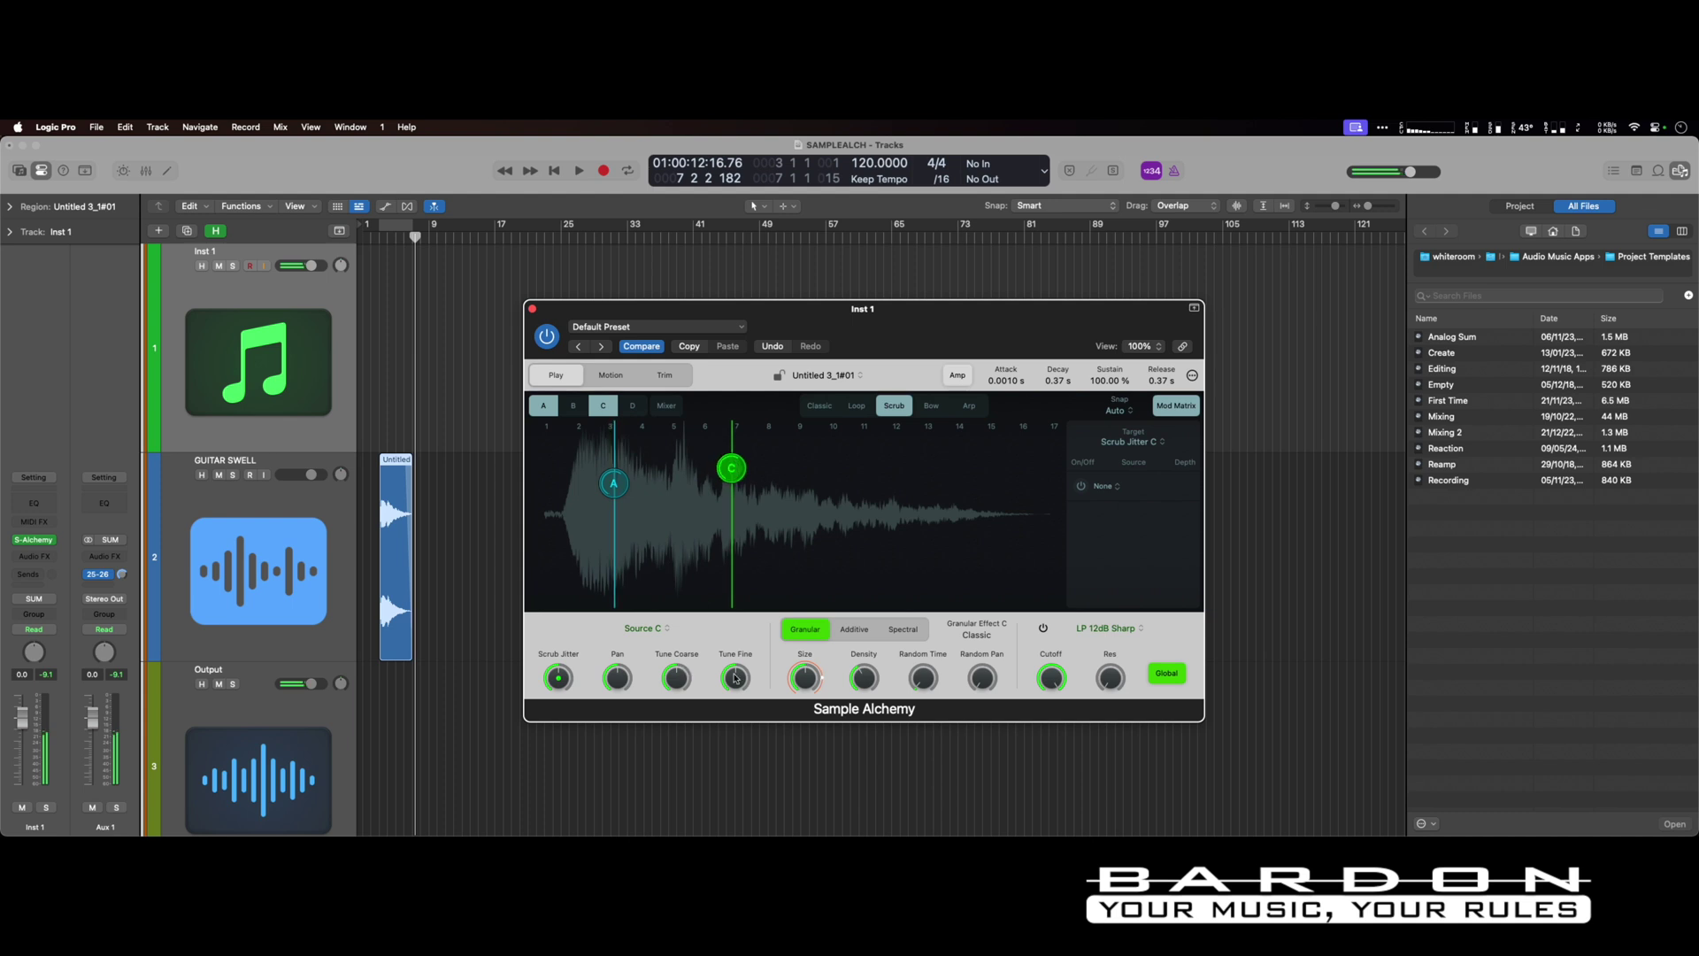
pyautogui.moveTo(735, 681); pyautogui.dragTo(679, 659)
pyautogui.click(675, 653)
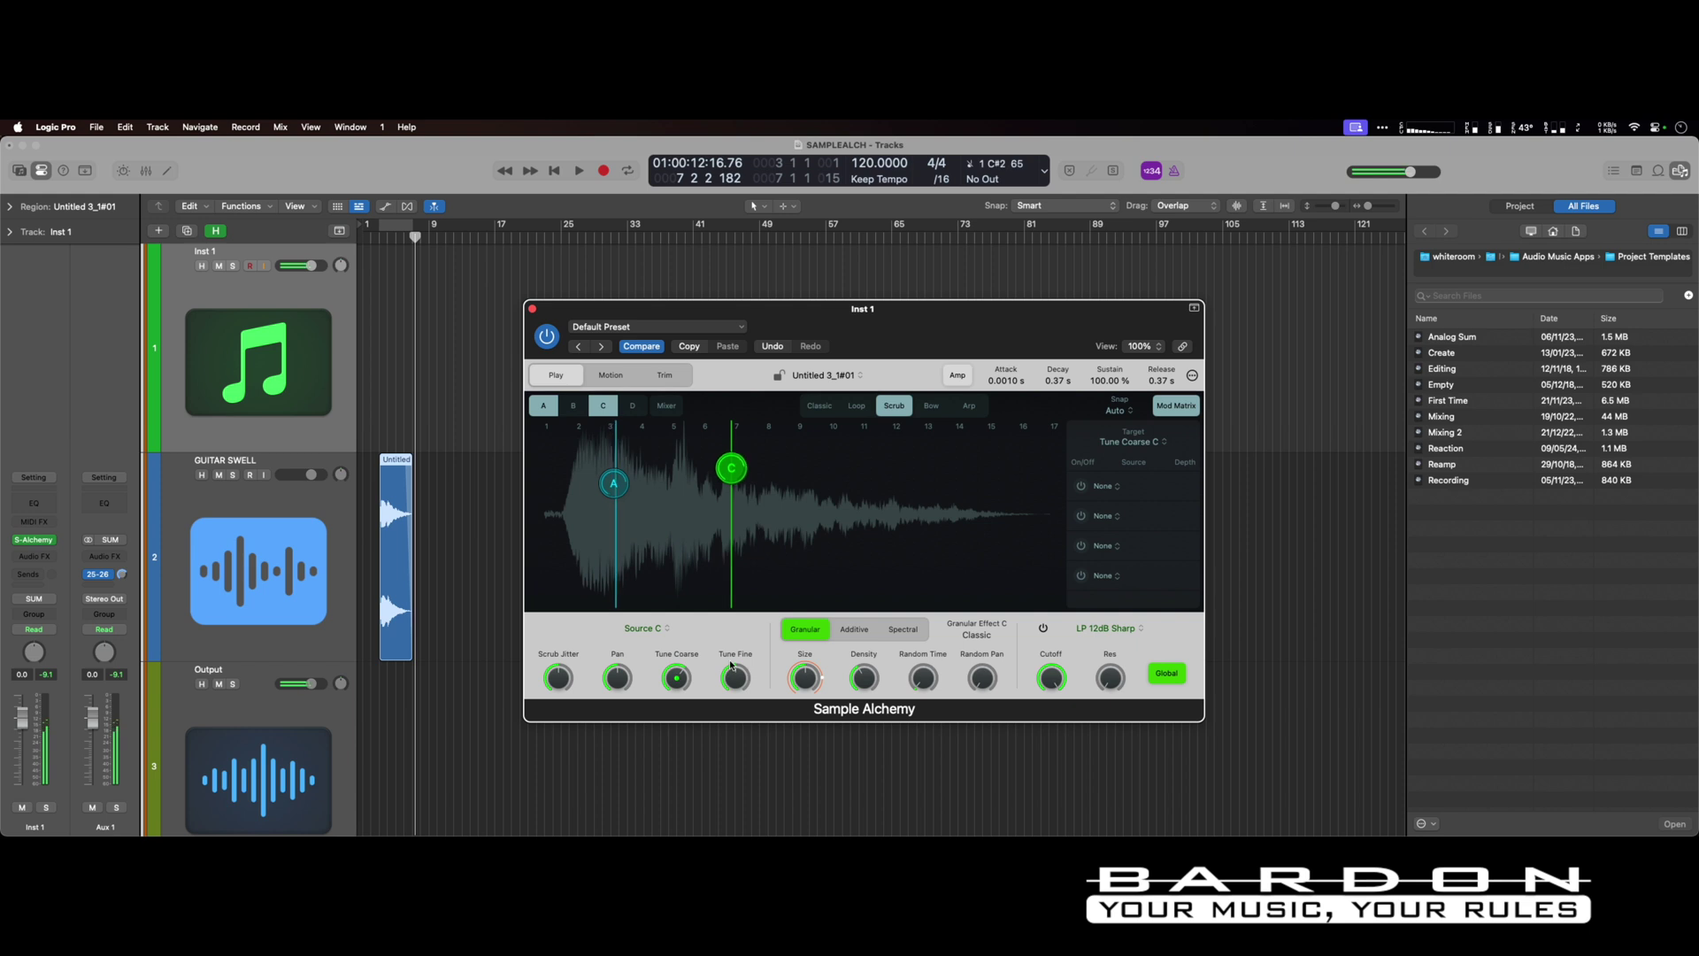
pyautogui.click(667, 405)
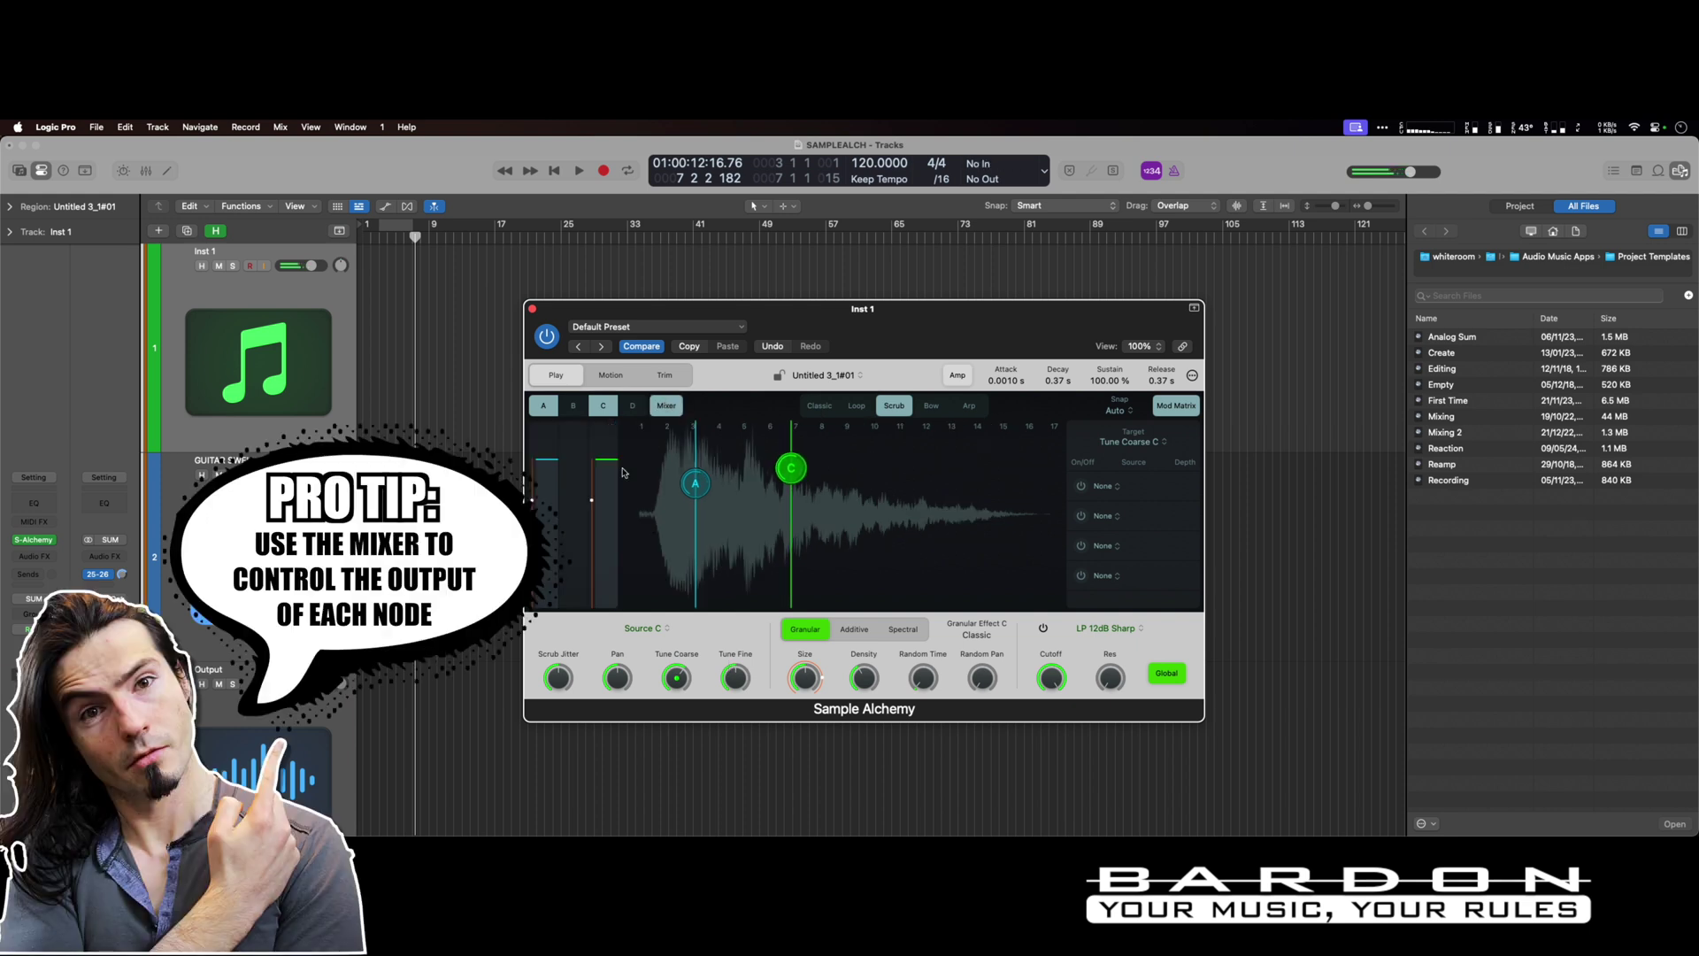
pyautogui.moveTo(608, 471); pyautogui.dragTo(609, 494)
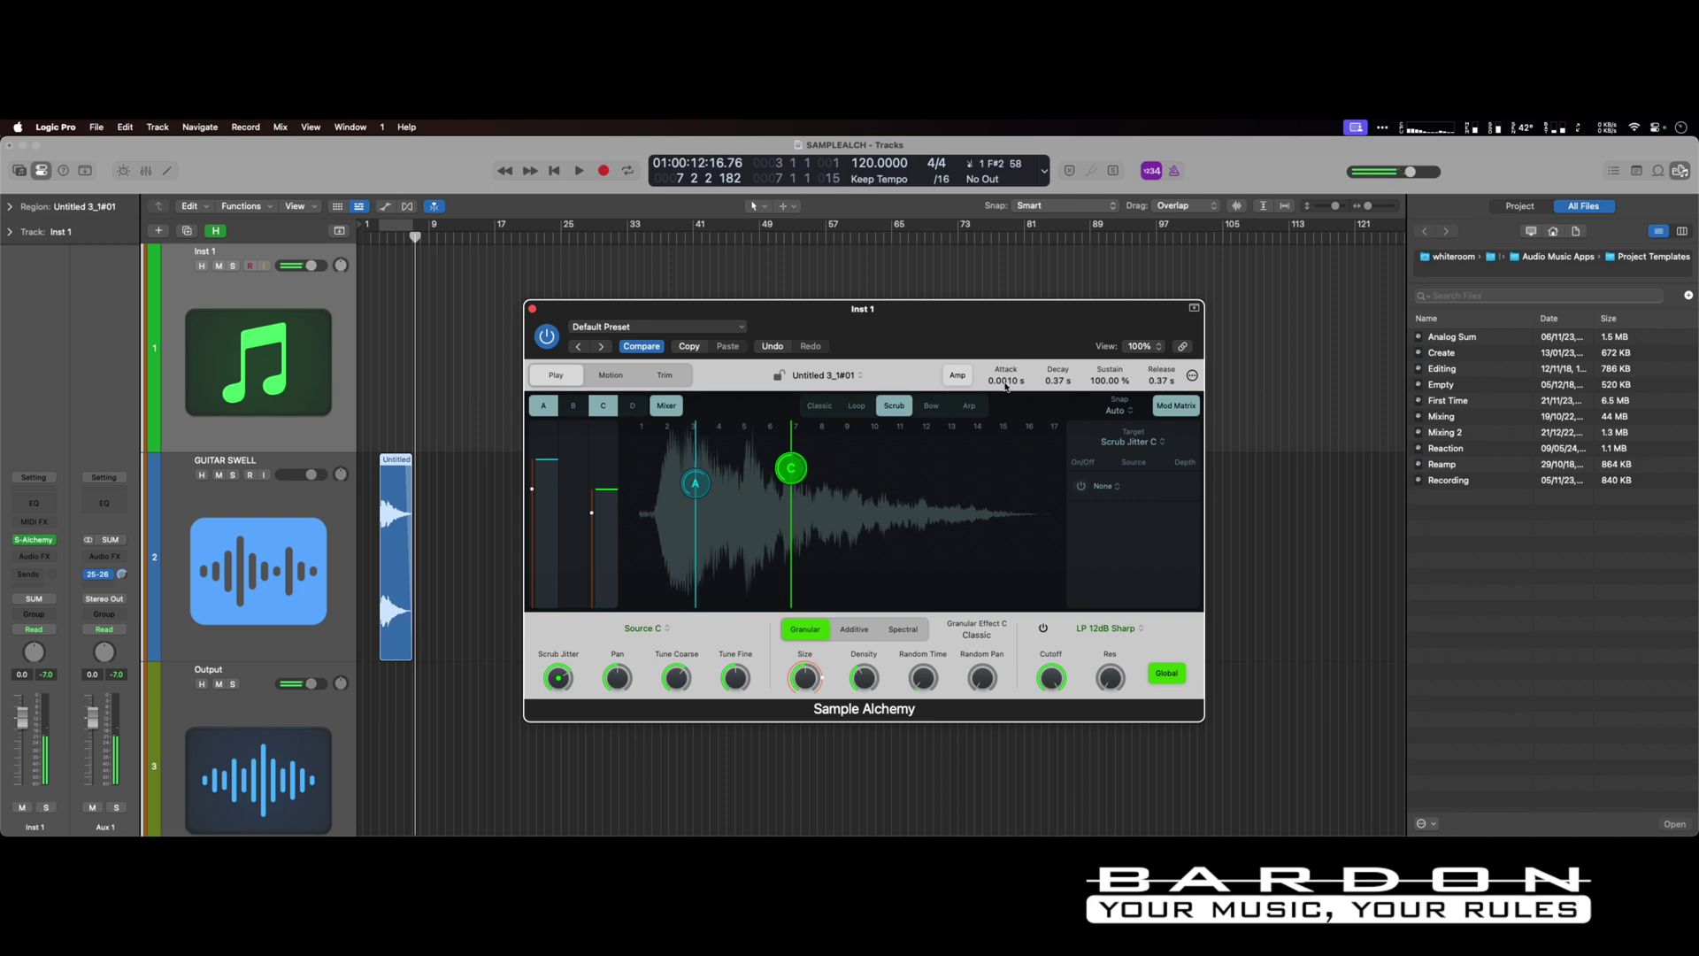
# - Set the amp envelope to 0.87 s attack and 1.77 s release
pyautogui.moveTo(1005, 386); pyautogui.dragTo(1010, 296)
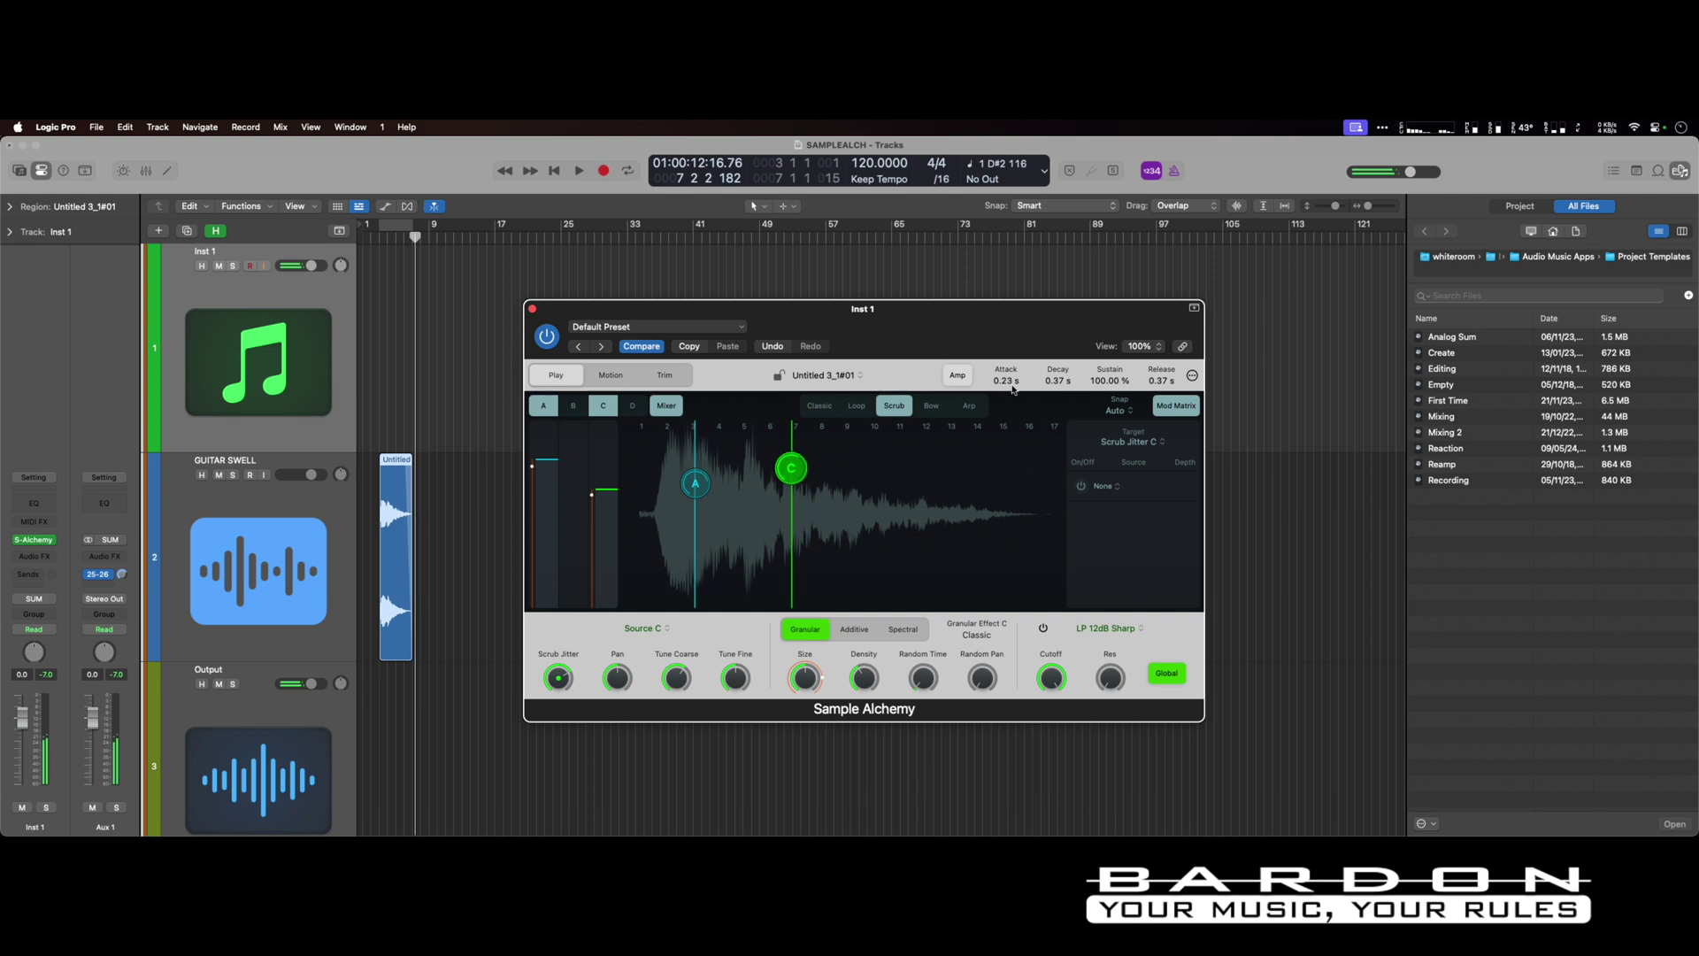
pyautogui.moveTo(1012, 388)
pyautogui.mouseDown()
pyautogui.moveTo(1004, 500)
pyautogui.moveTo(1009, 384)
pyautogui.mouseUp()
pyautogui.moveTo(1161, 386); pyautogui.dragTo(1162, 352)
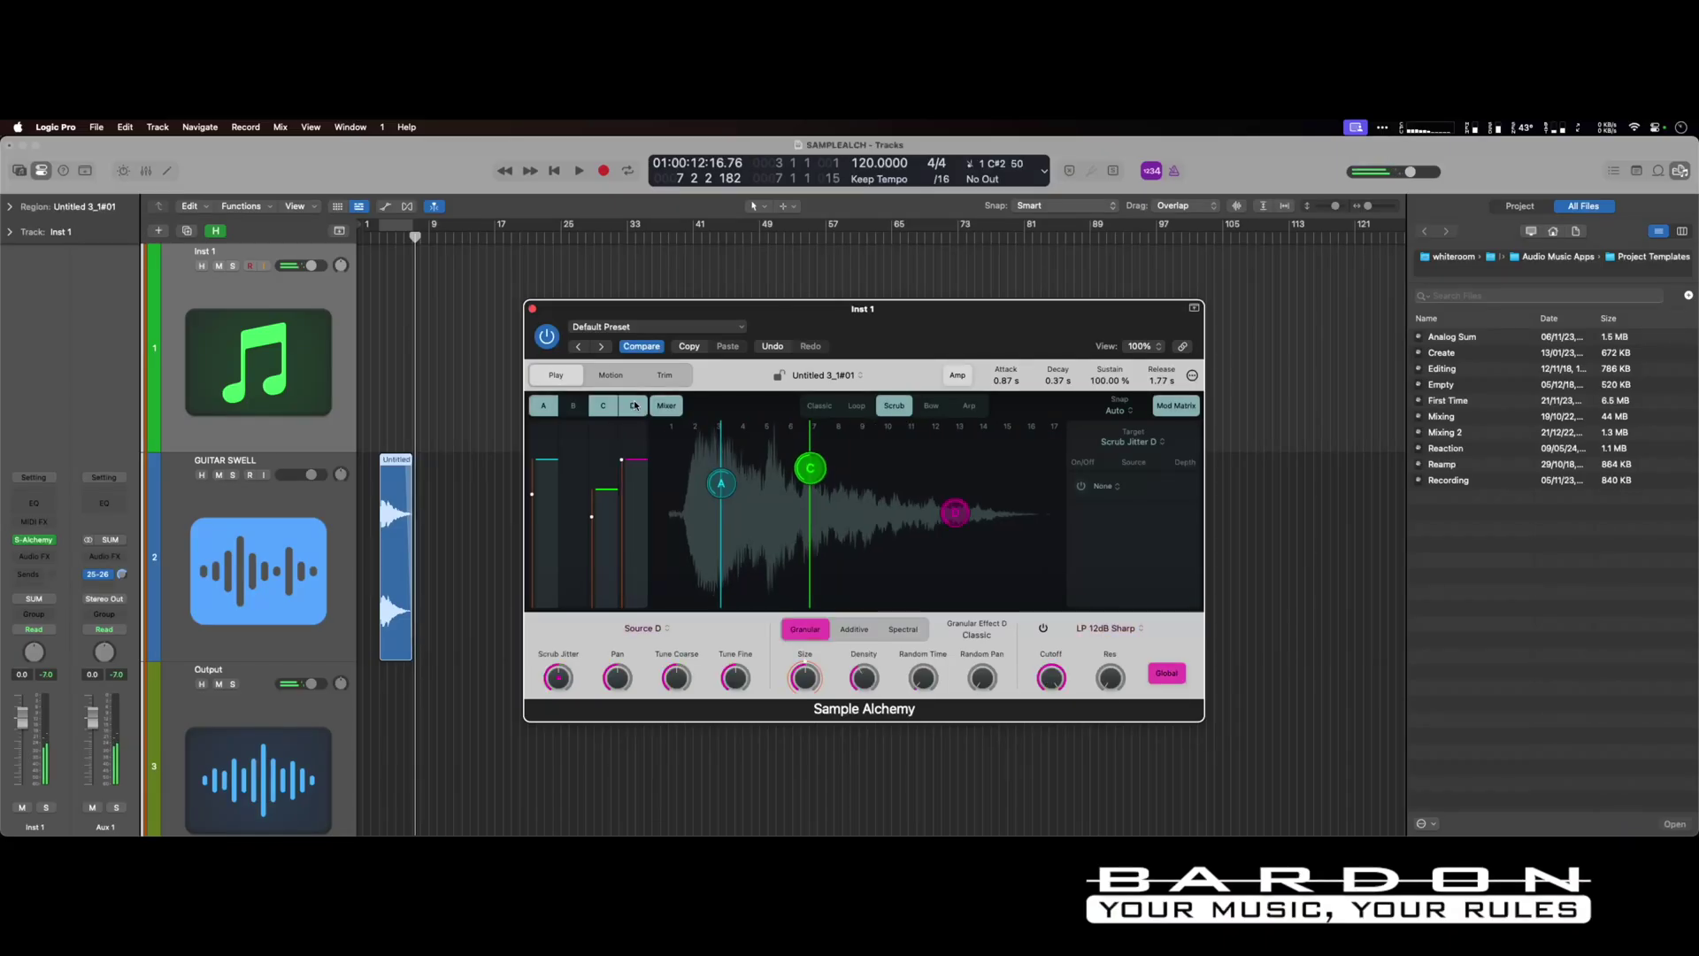
# - Solo source D in Spectral mode, formant center 287 Hz, with a Low/High Cut effect at 967 Hz
pyautogui.click(911, 636)
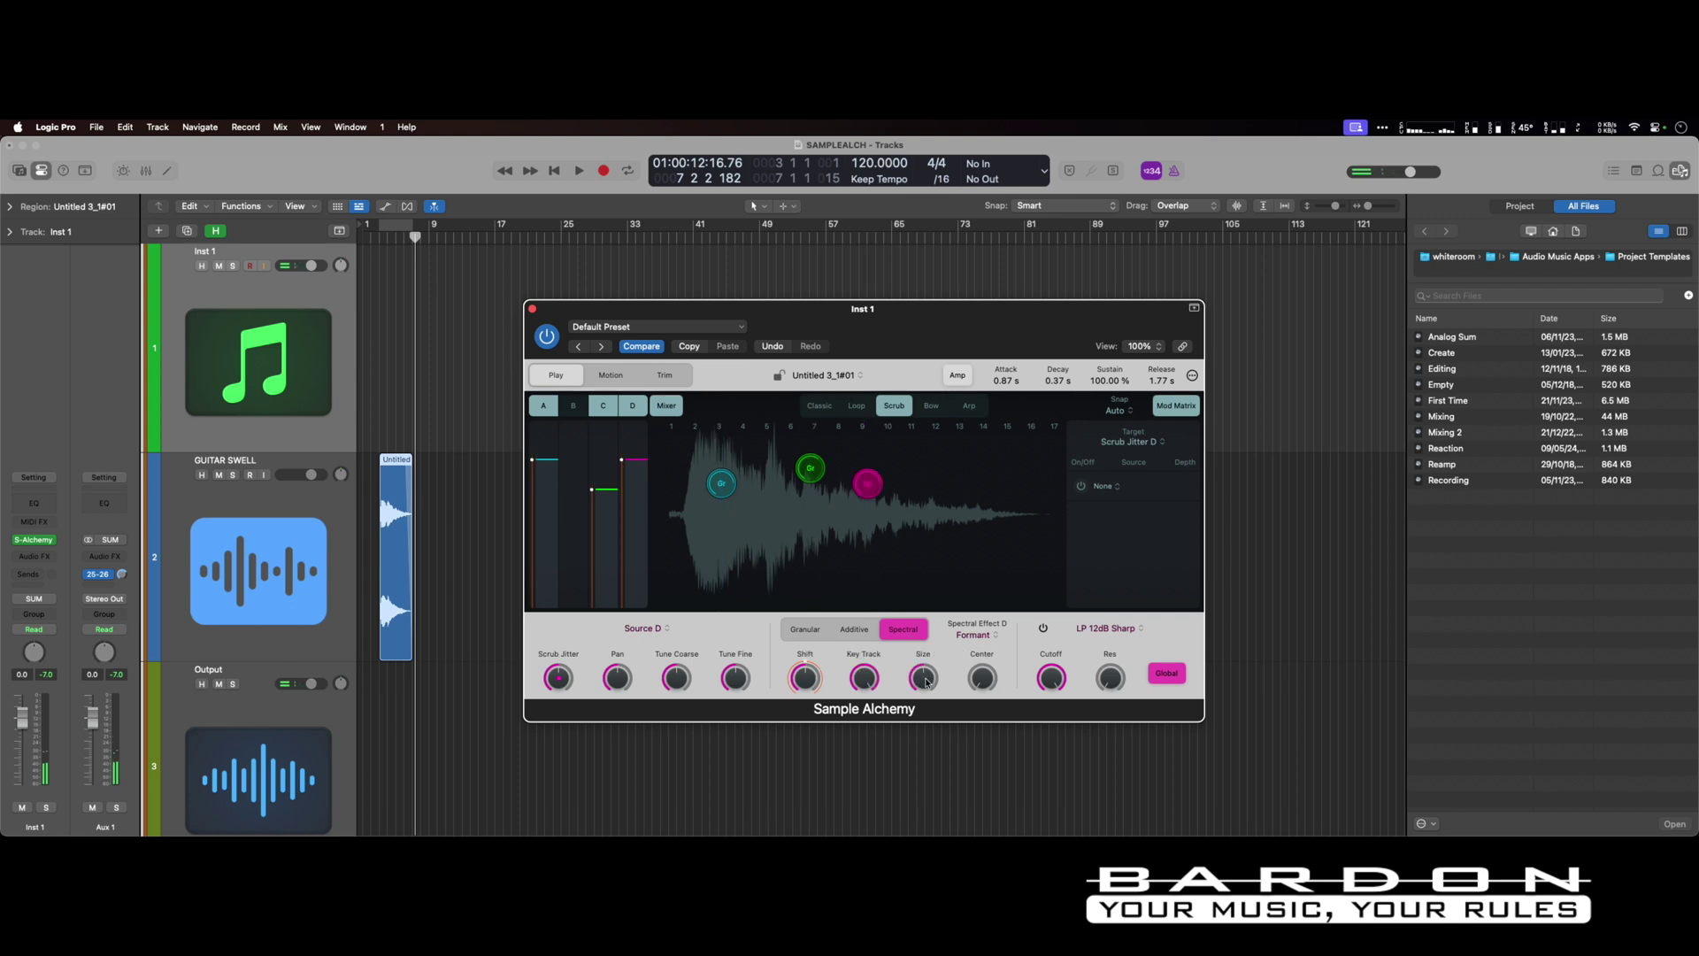
pyautogui.click(543, 406)
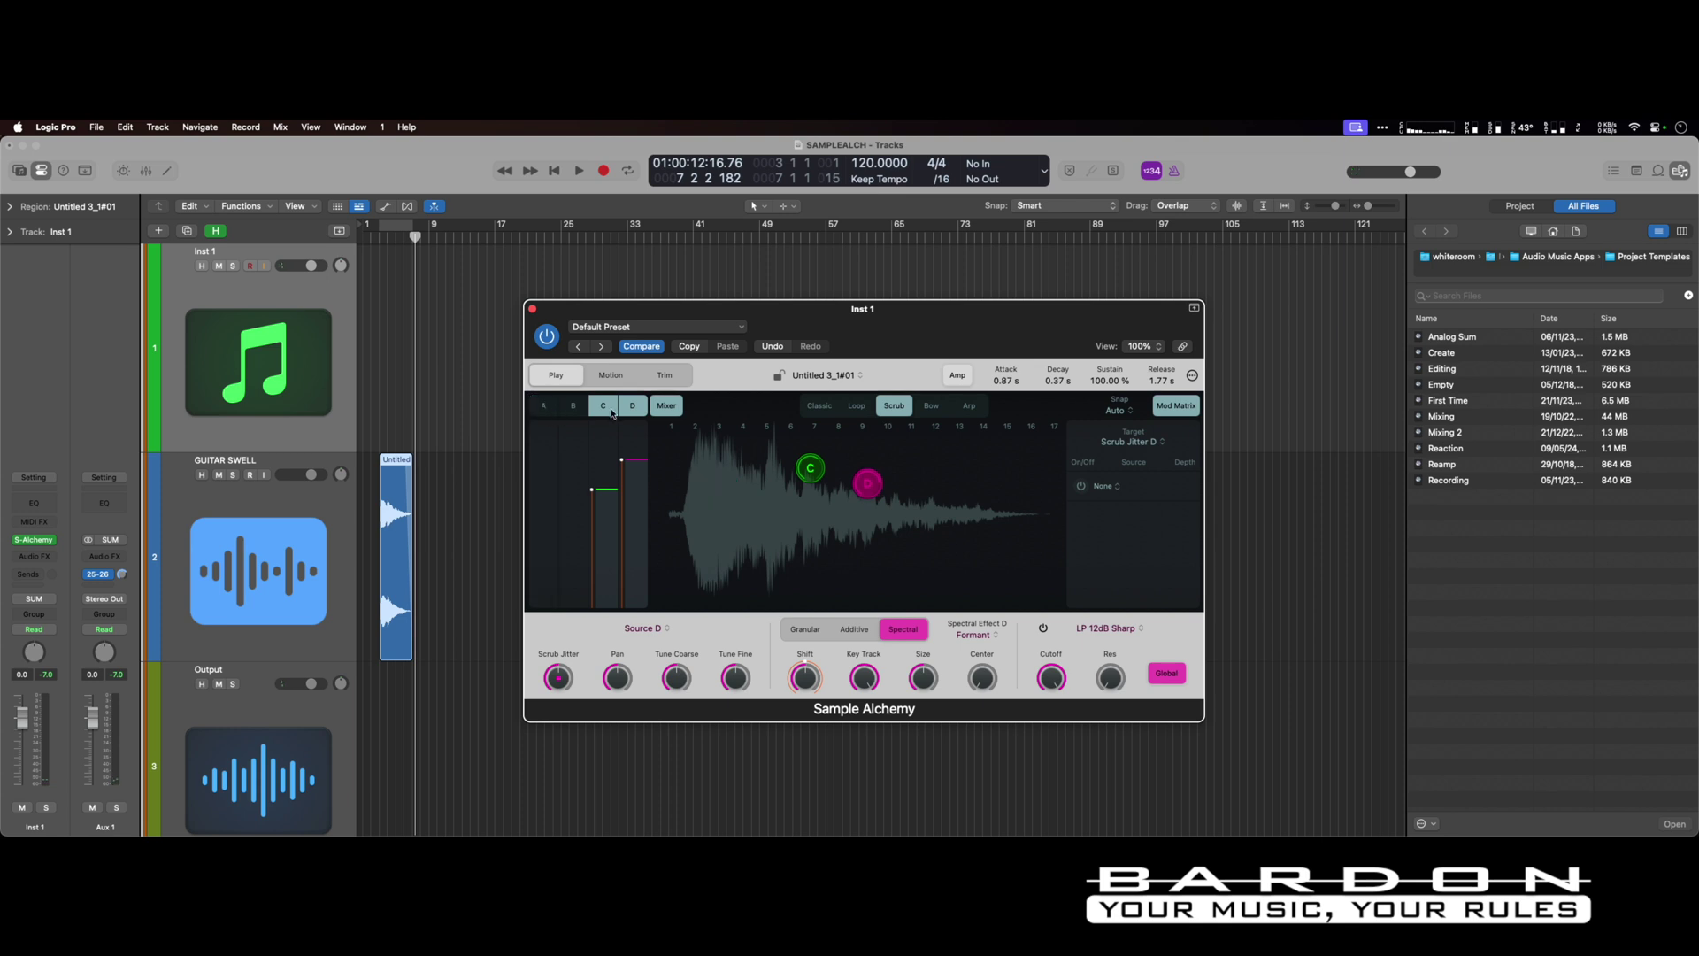
pyautogui.click(604, 406)
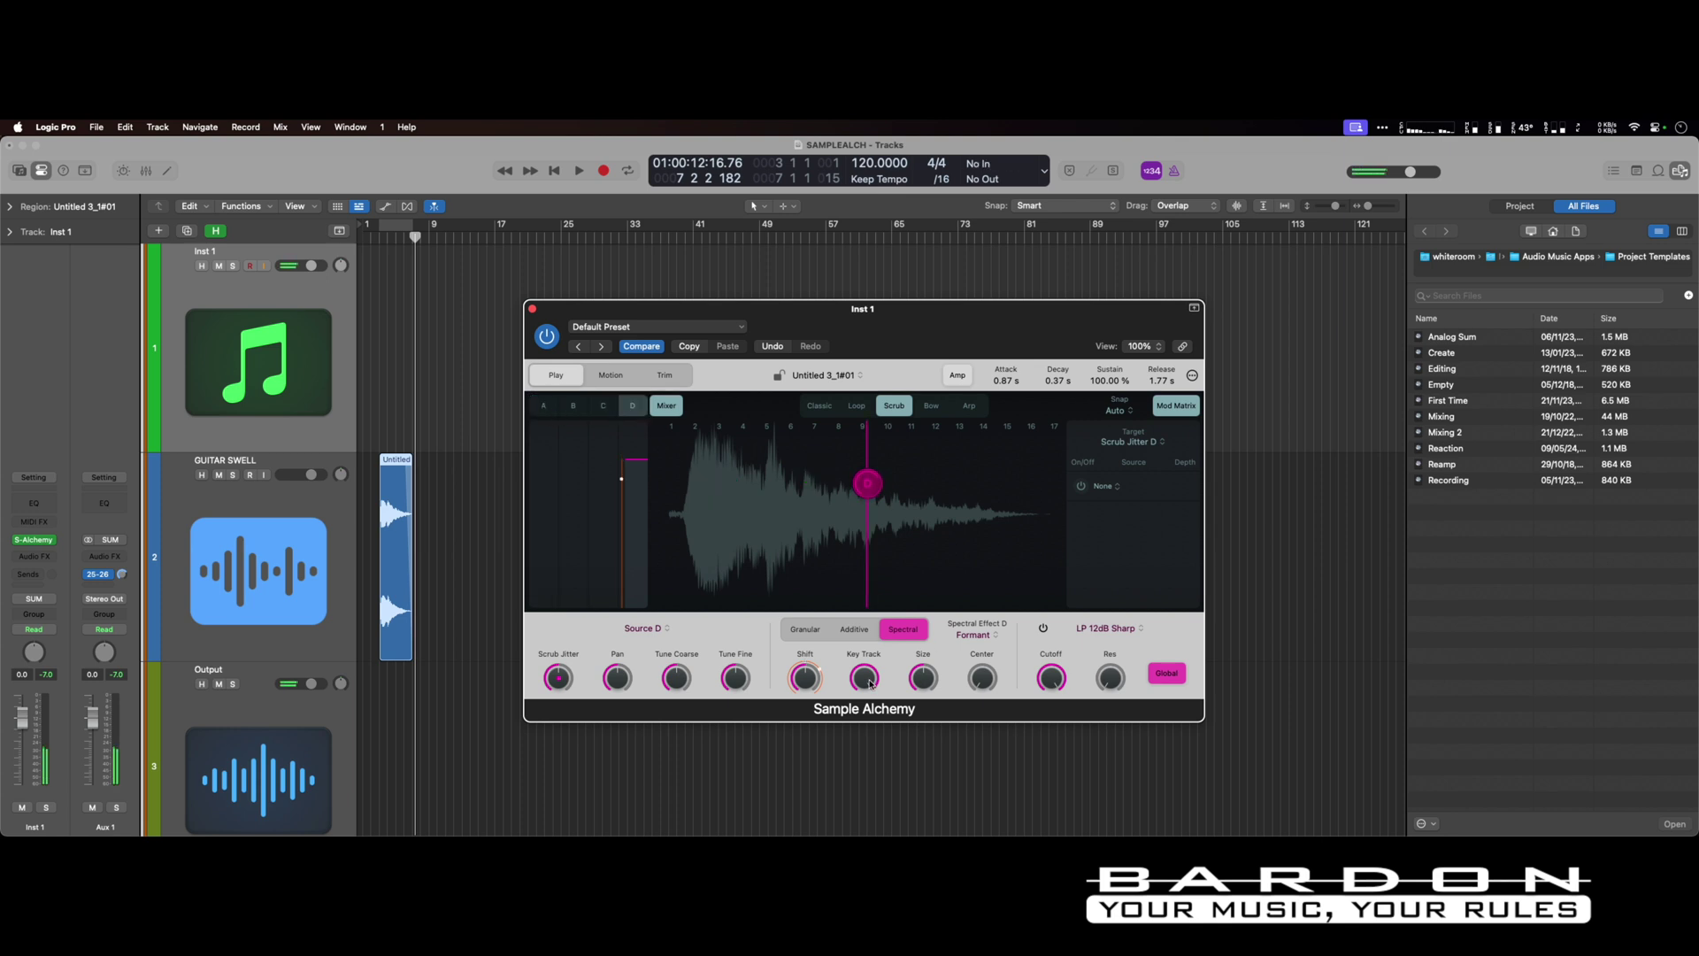
pyautogui.moveTo(870, 681); pyautogui.dragTo(866, 748)
pyautogui.click(982, 678)
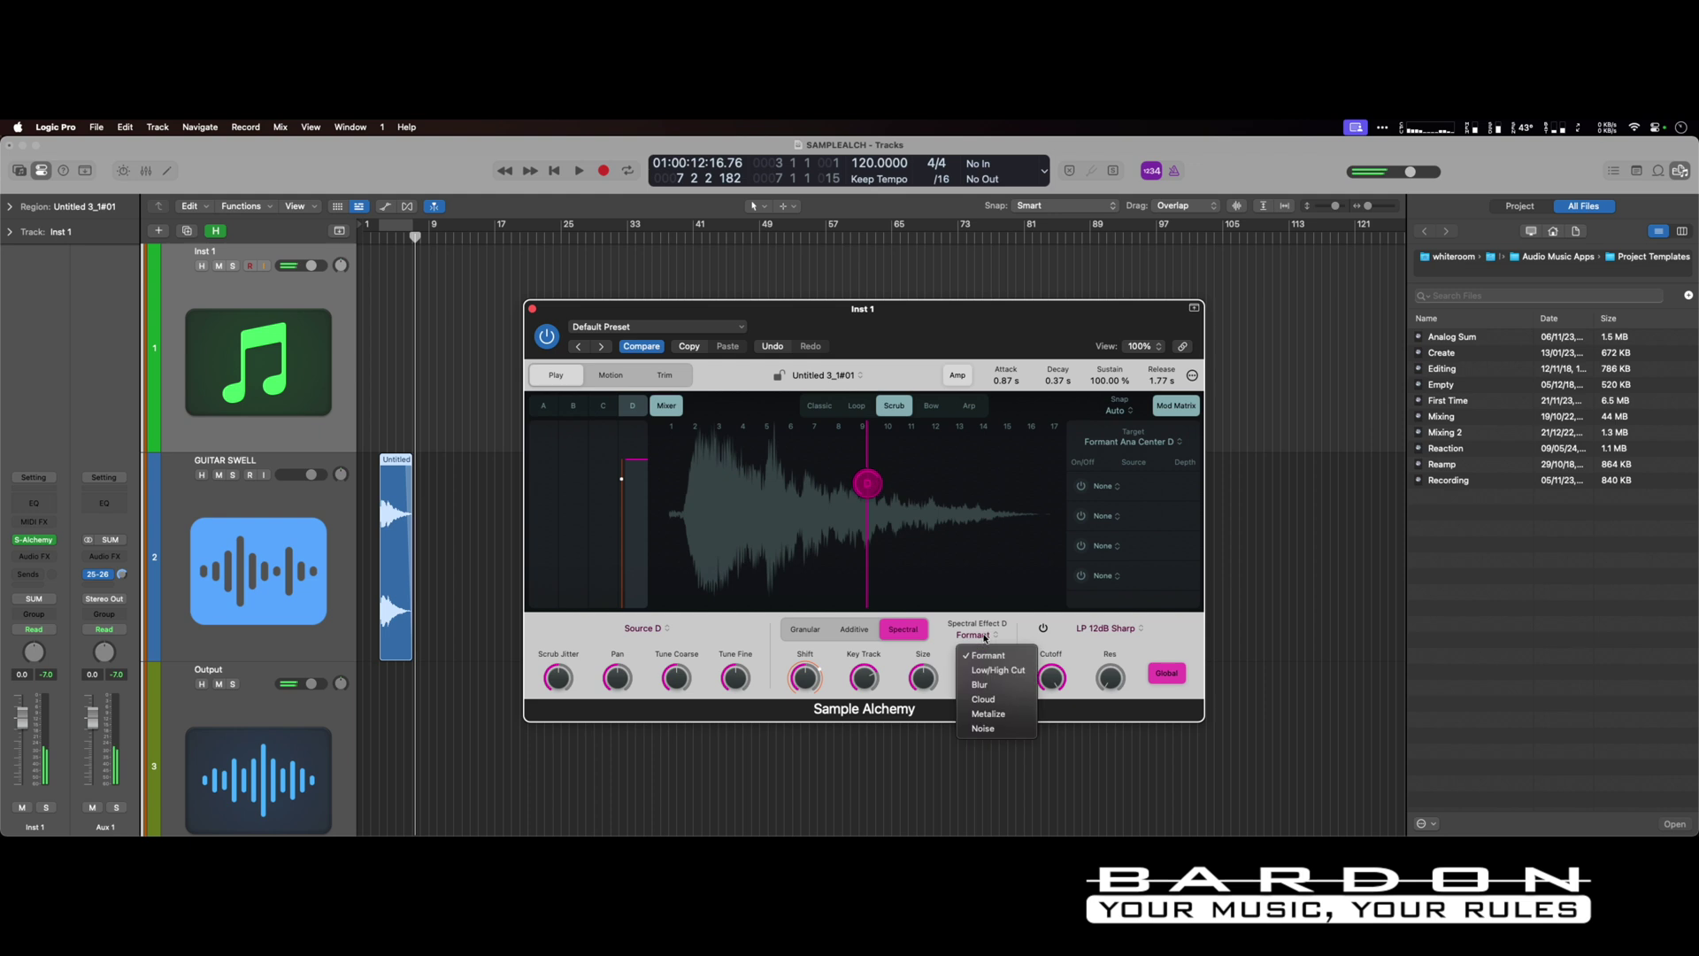
pyautogui.click(1012, 671)
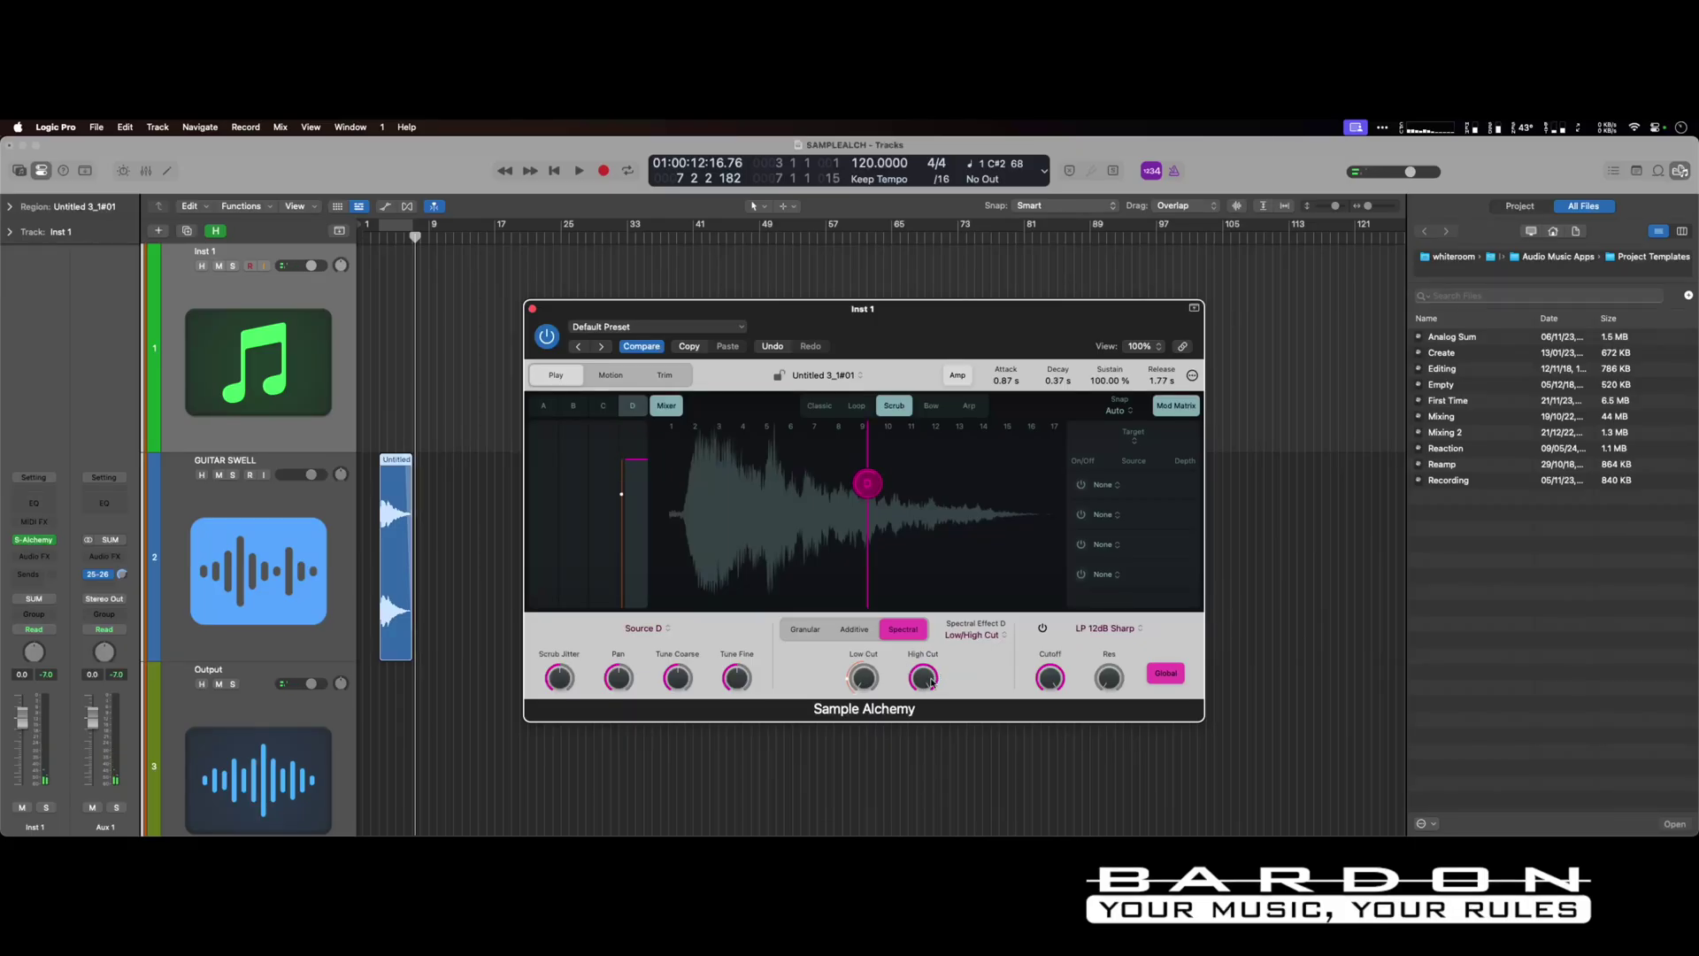
pyautogui.moveTo(927, 680); pyautogui.dragTo(936, 765)
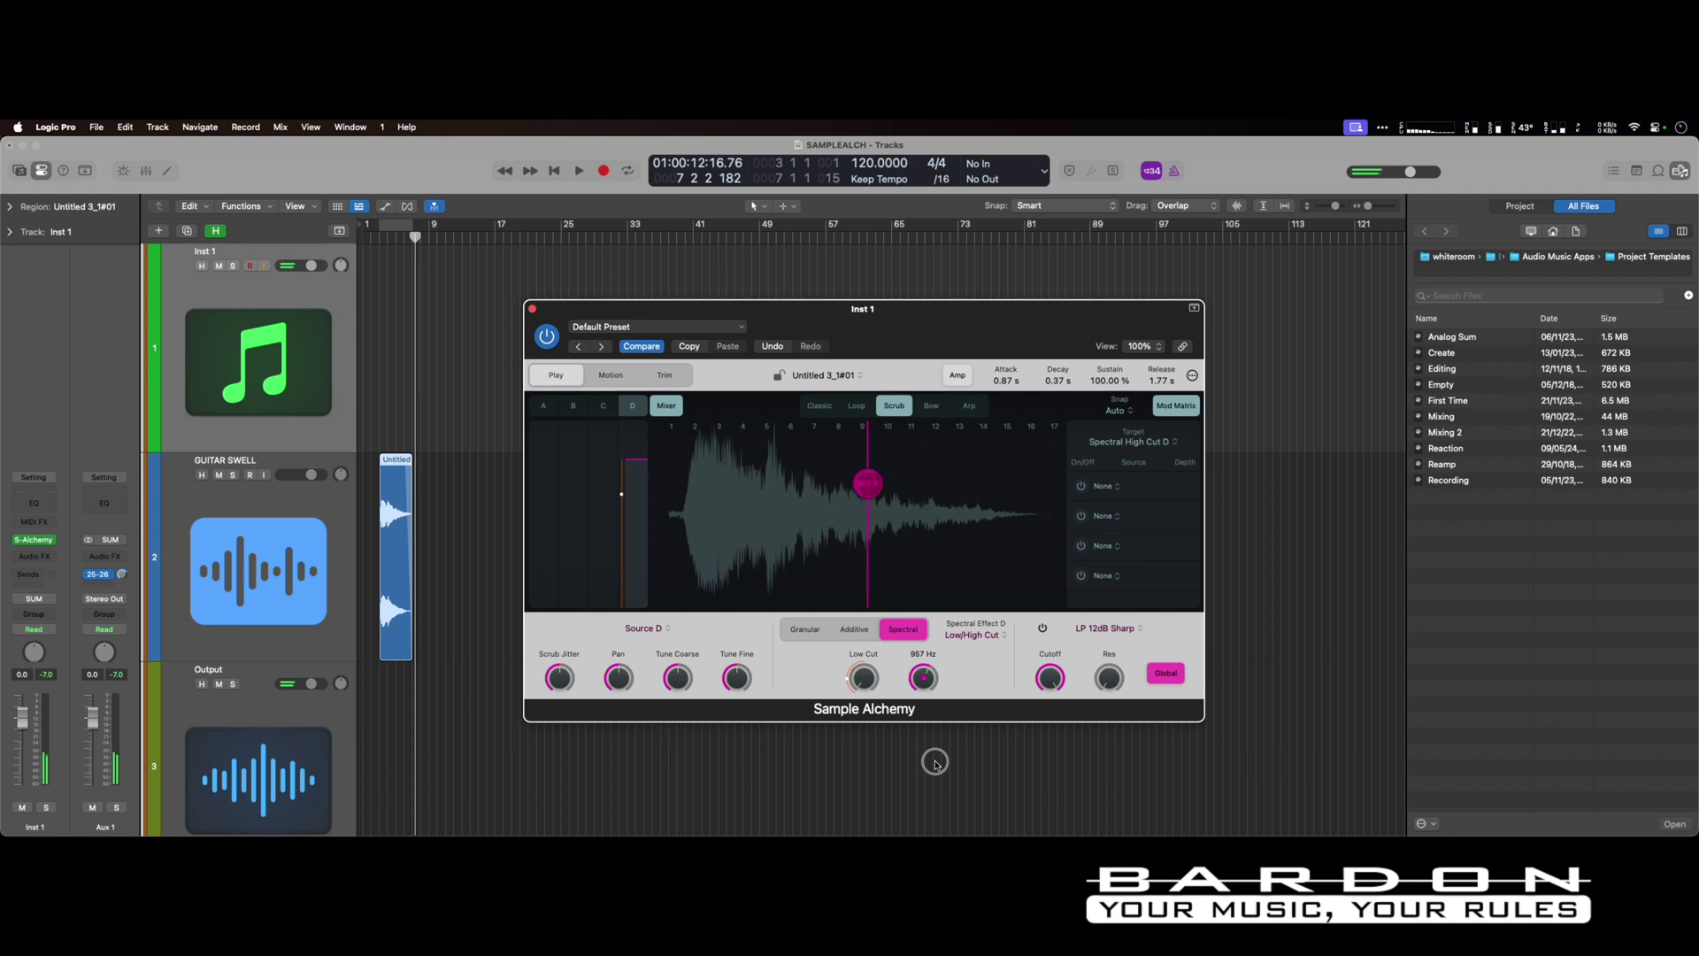
# - Turn on source D's filter as LP 12dB Sharp and raise its resonance
pyautogui.click(1043, 627)
pyautogui.click(1106, 628)
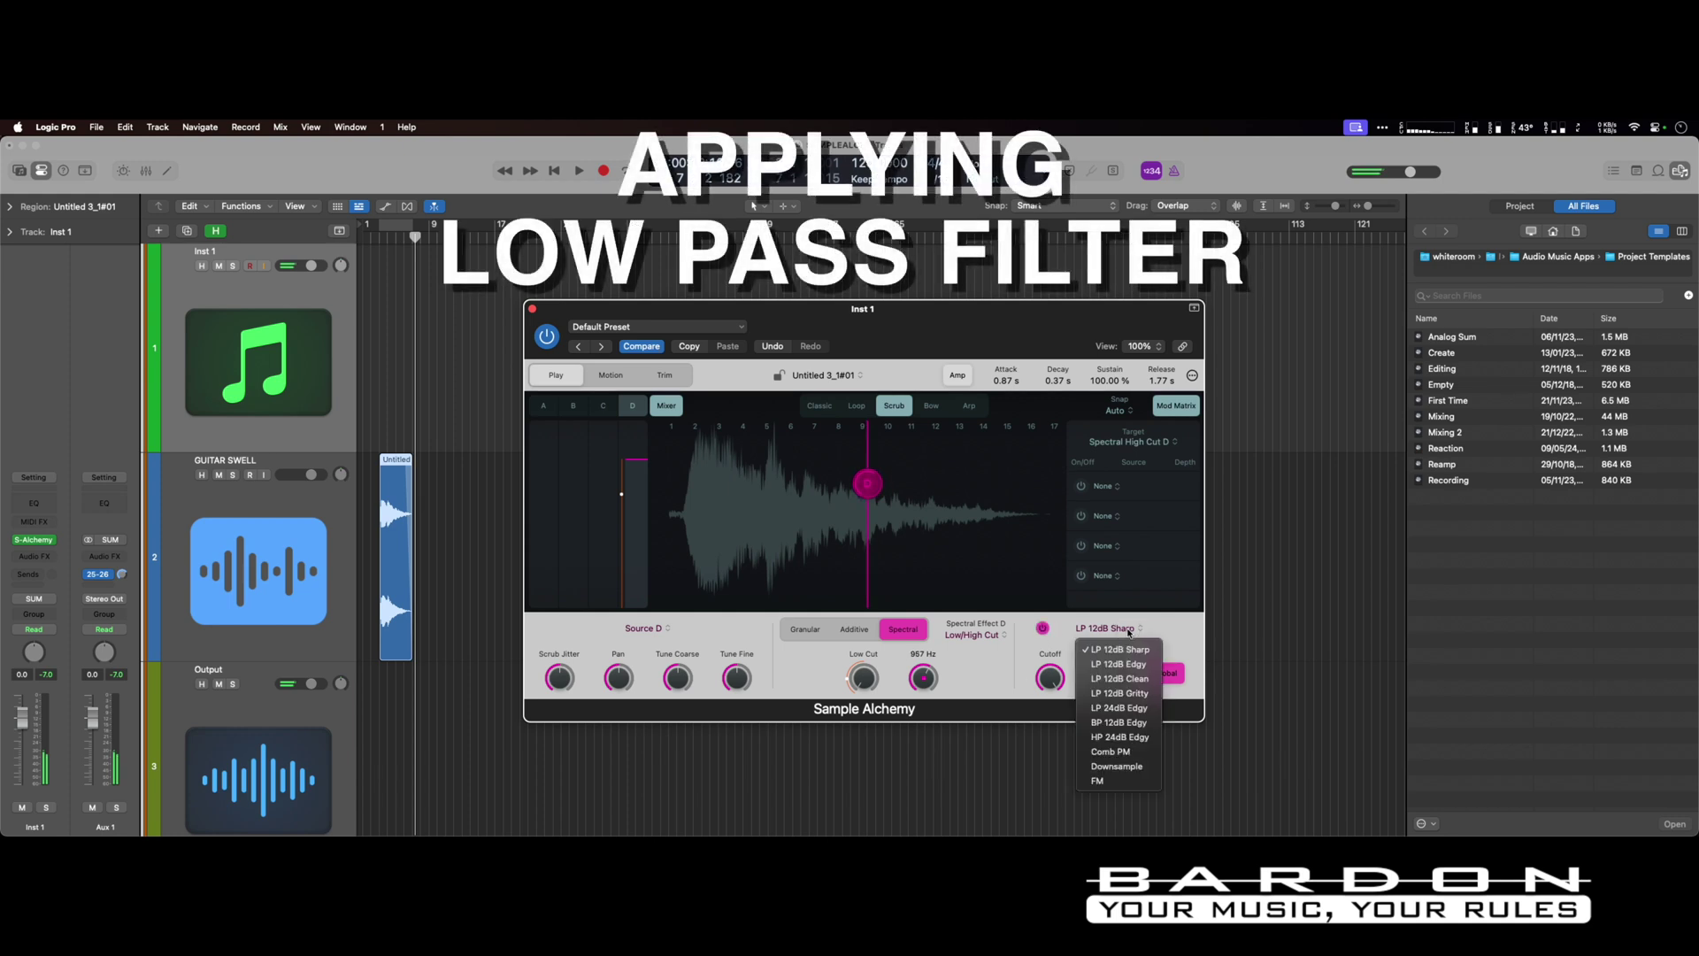
pyautogui.click(1176, 632)
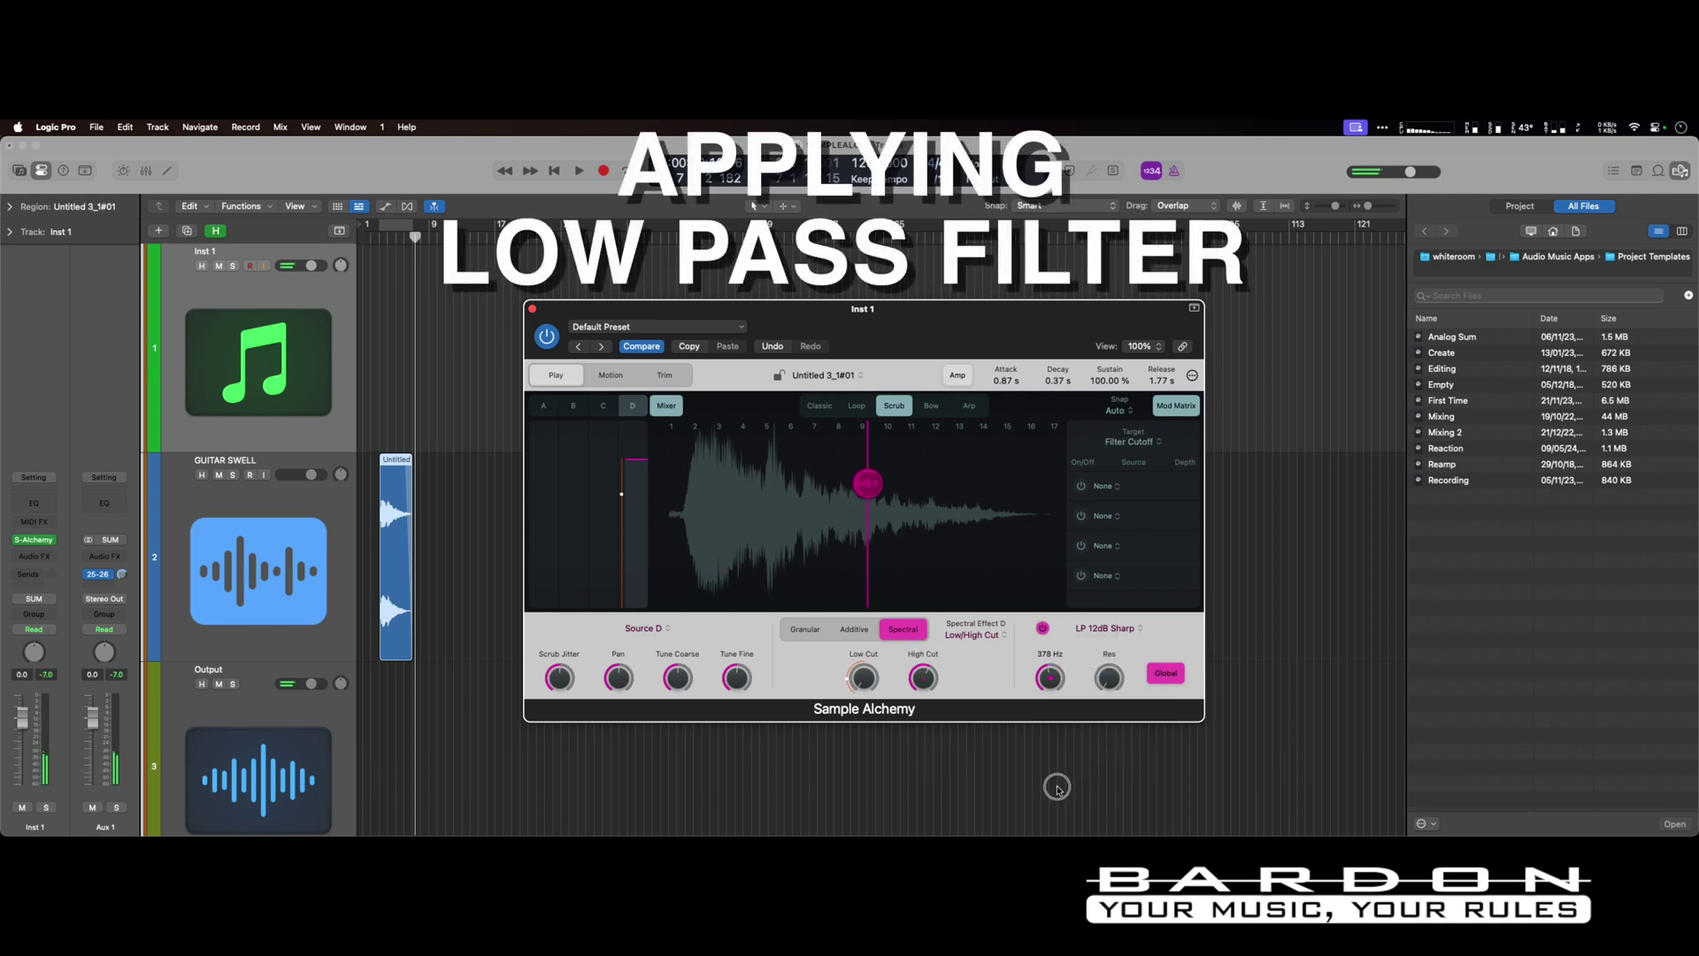
pyautogui.click(1109, 678)
pyautogui.click(1120, 576)
# - Switch source D to Granular with 22.70% random time and cutoff around 1460 Hz
pyautogui.click(807, 629)
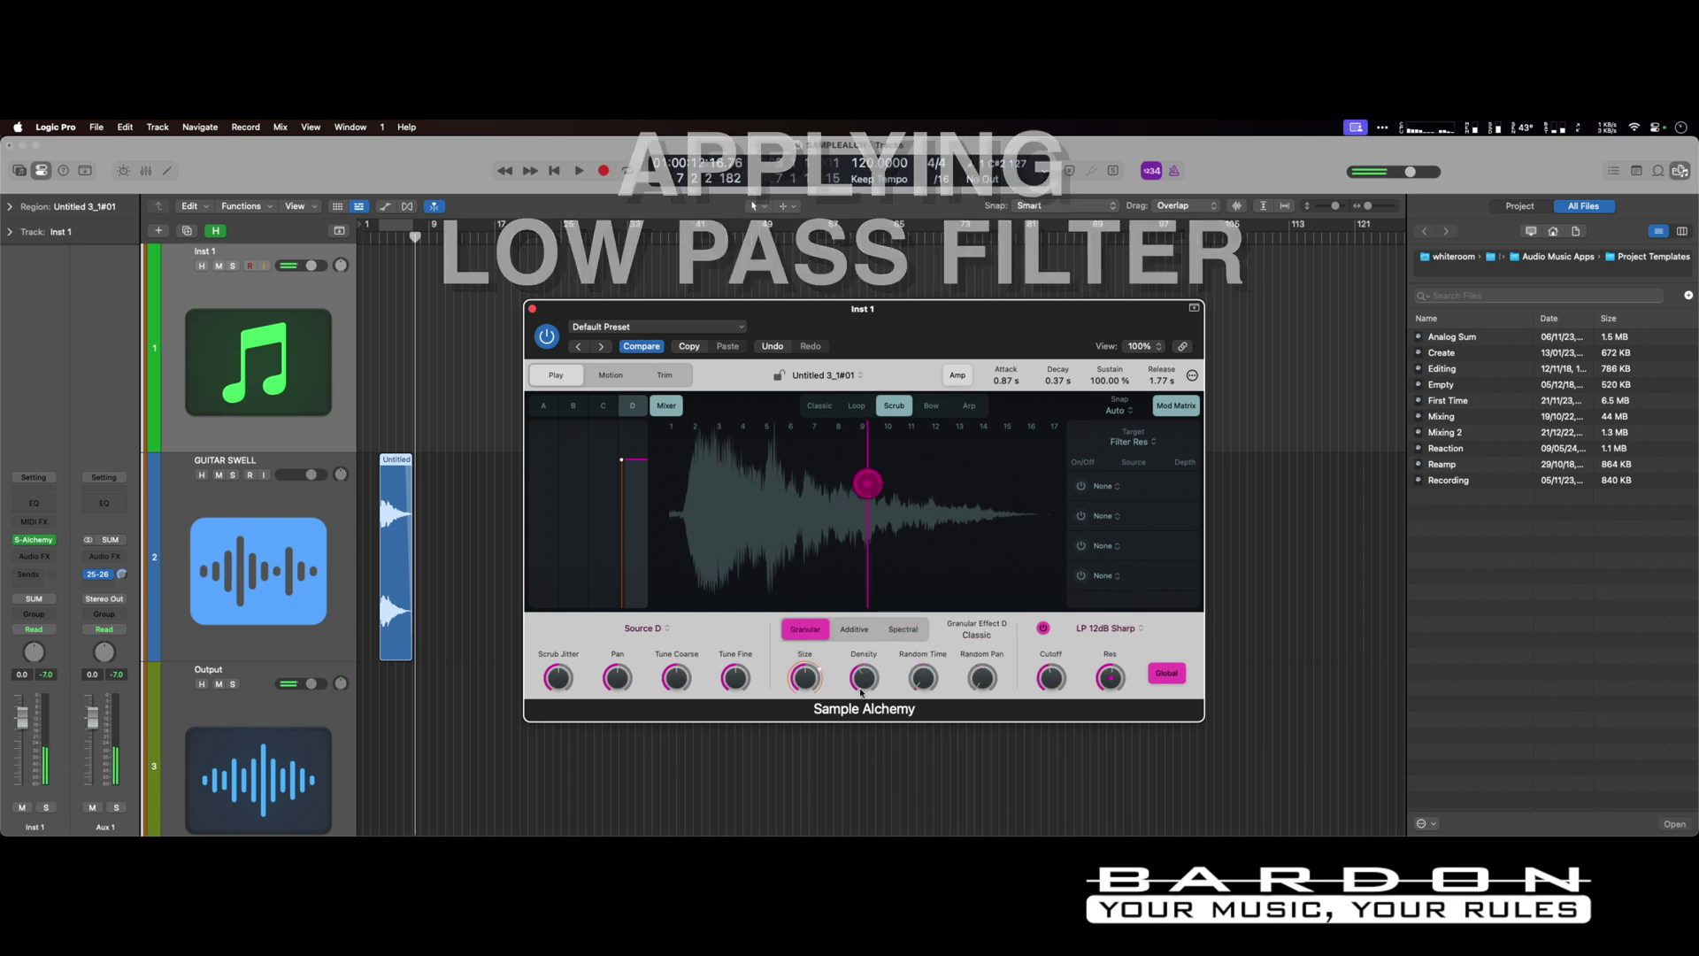
pyautogui.moveTo(923, 678); pyautogui.dragTo(926, 637)
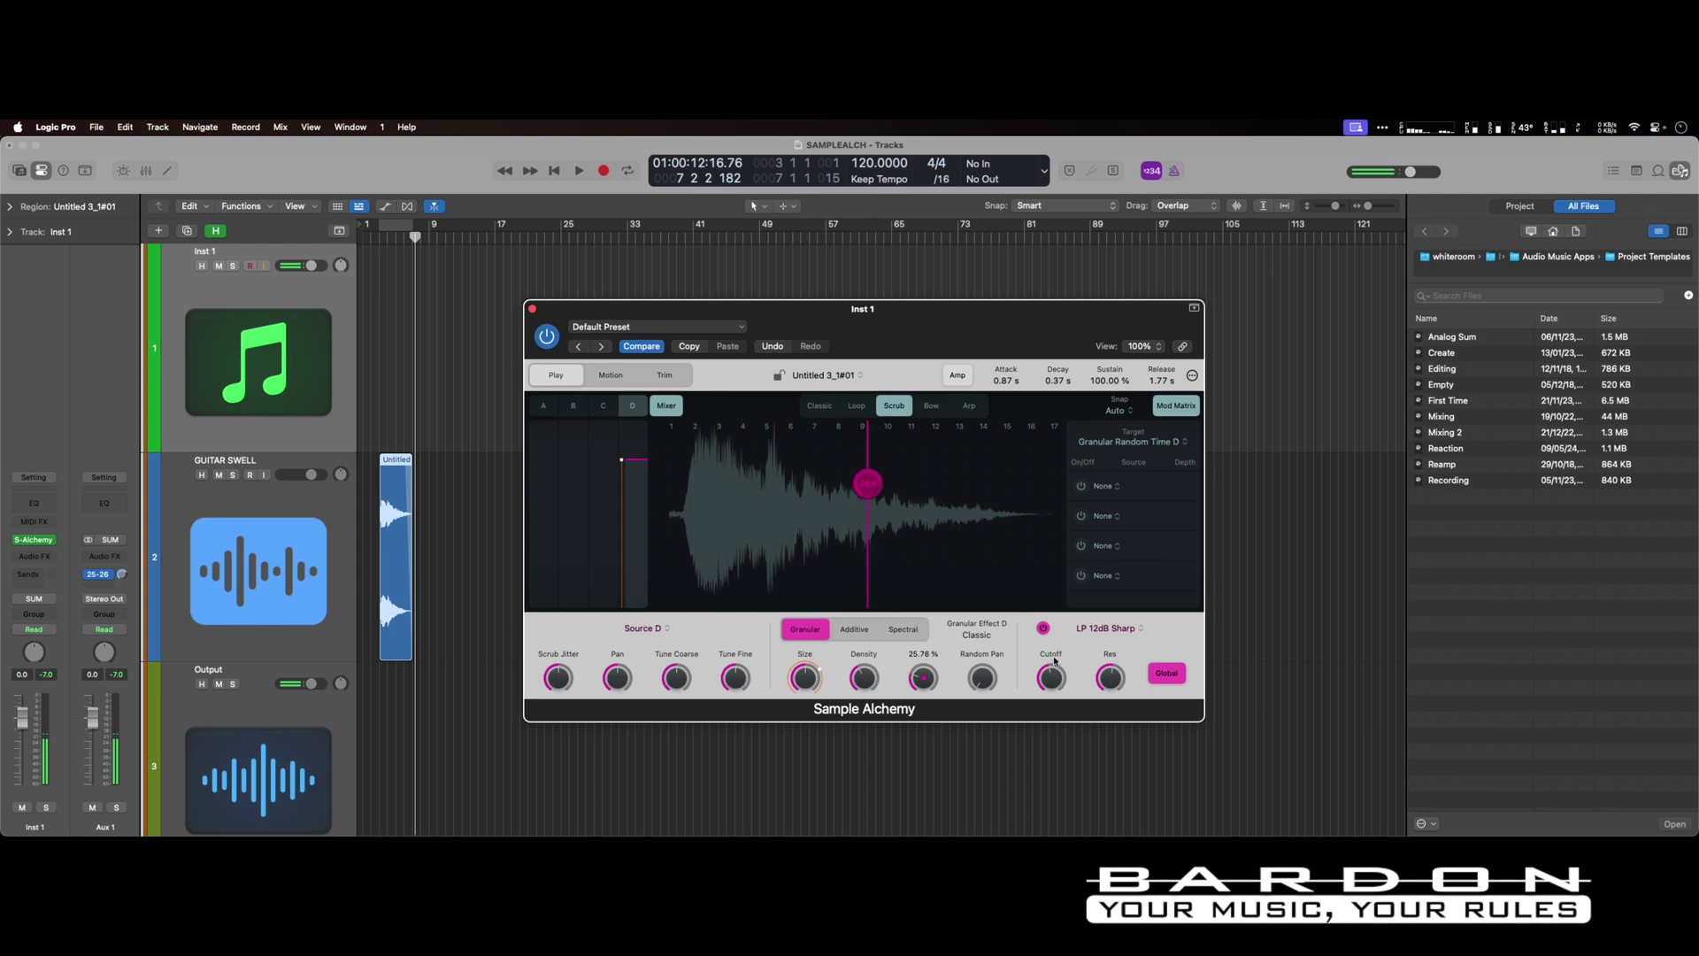
pyautogui.moveTo(1055, 678); pyautogui.dragTo(1119, 624)
pyautogui.moveTo(1050, 667); pyautogui.dragTo(1049, 679)
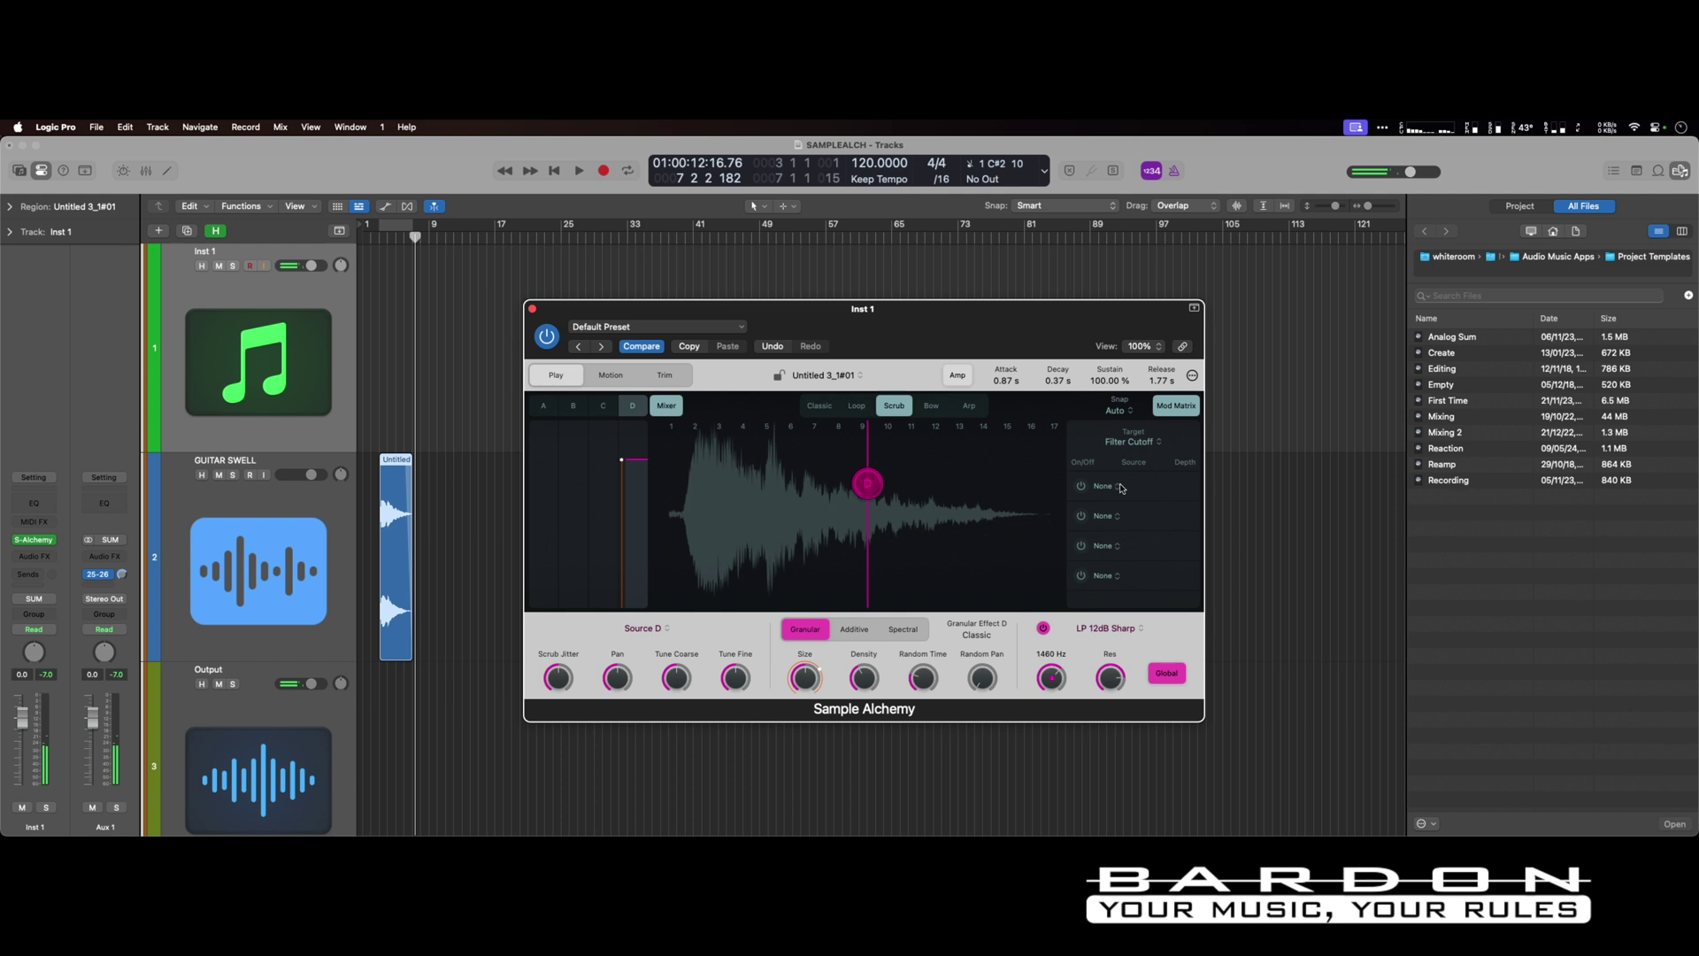
# - Route LFO Sine 1 to source D's filter cutoff at 27% depth
pyautogui.click(1121, 488)
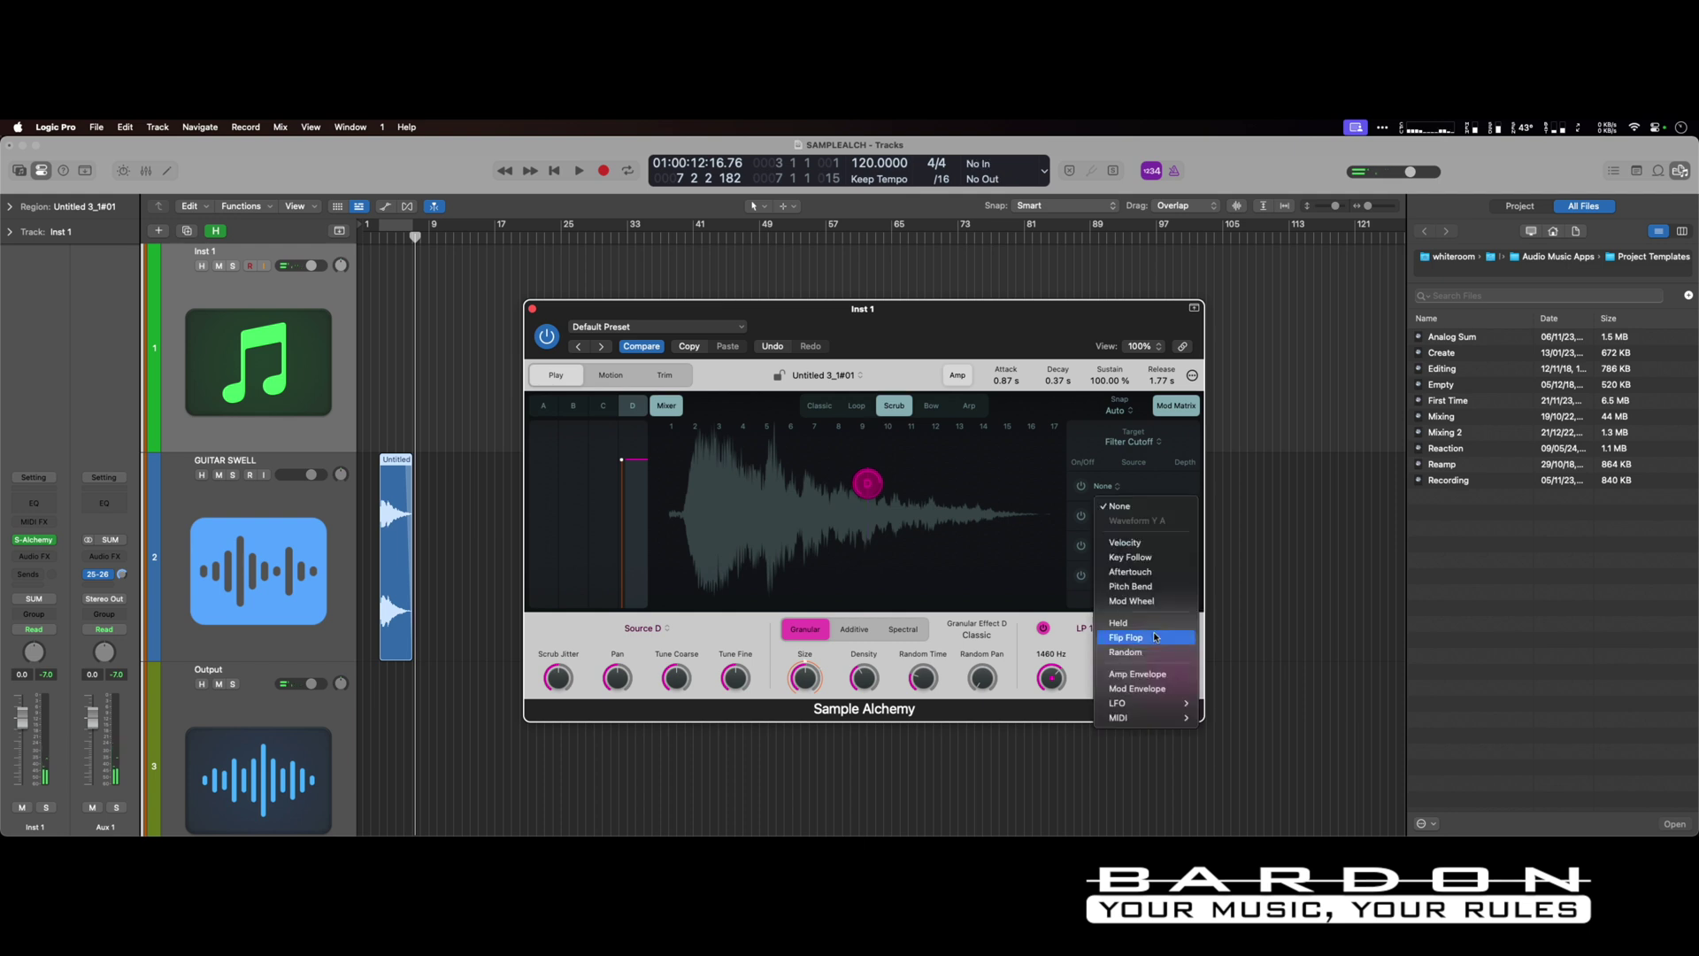
pyautogui.moveTo(1151, 703)
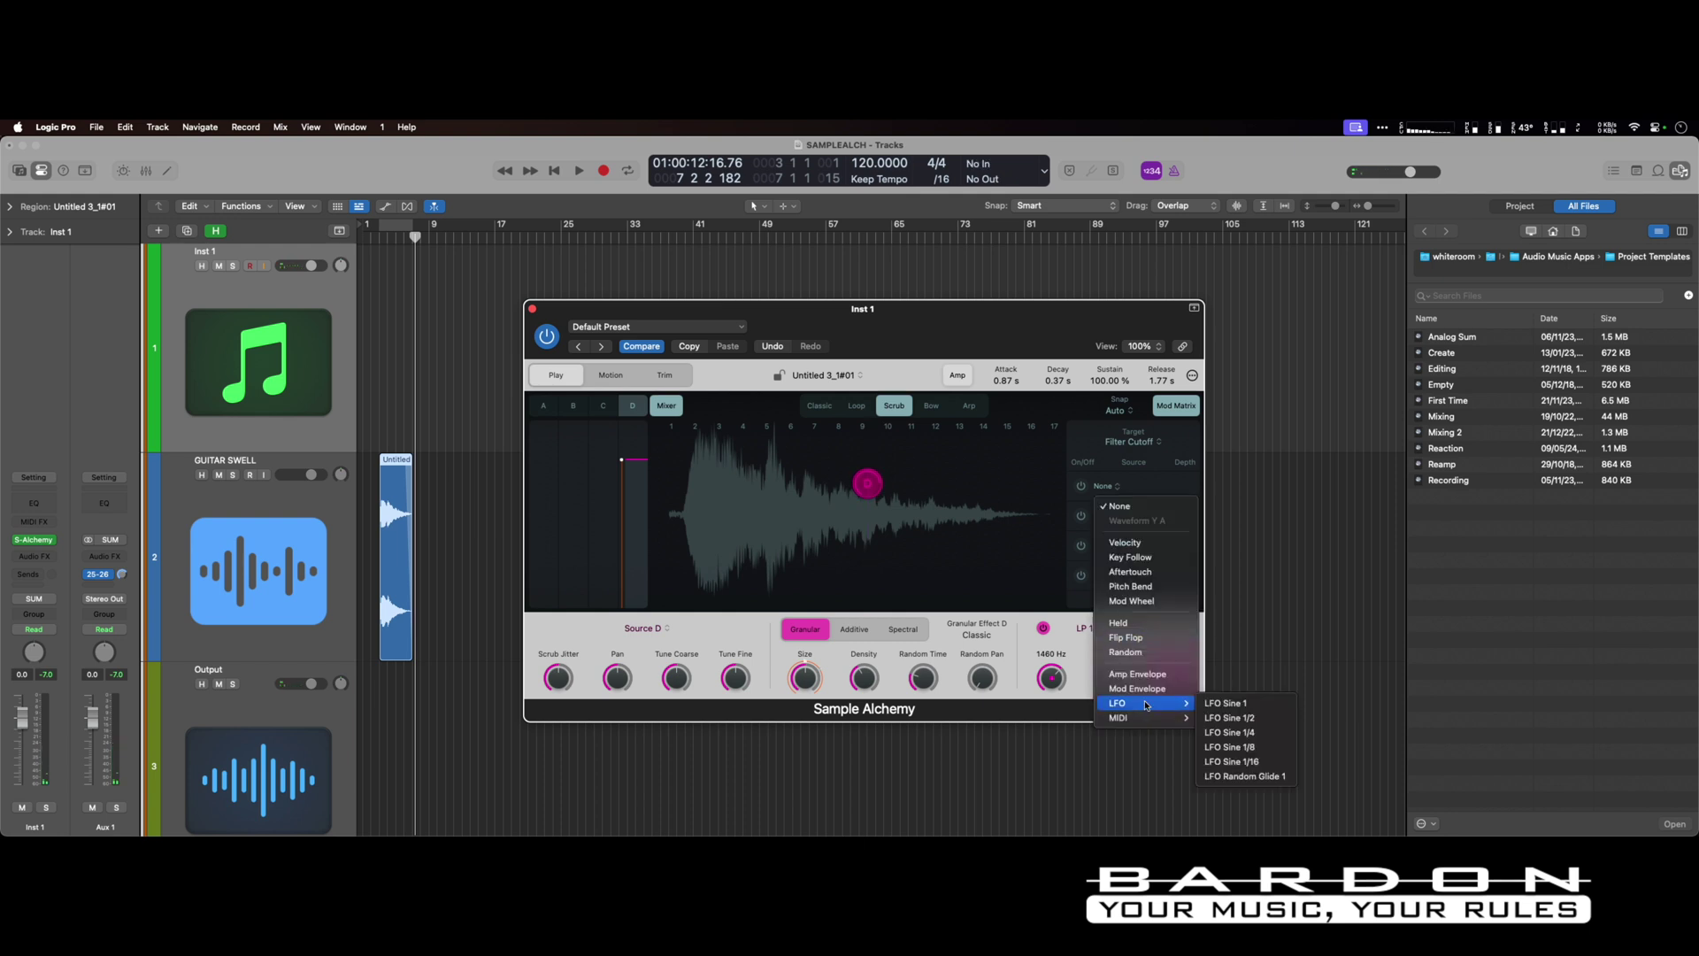
pyautogui.click(1253, 702)
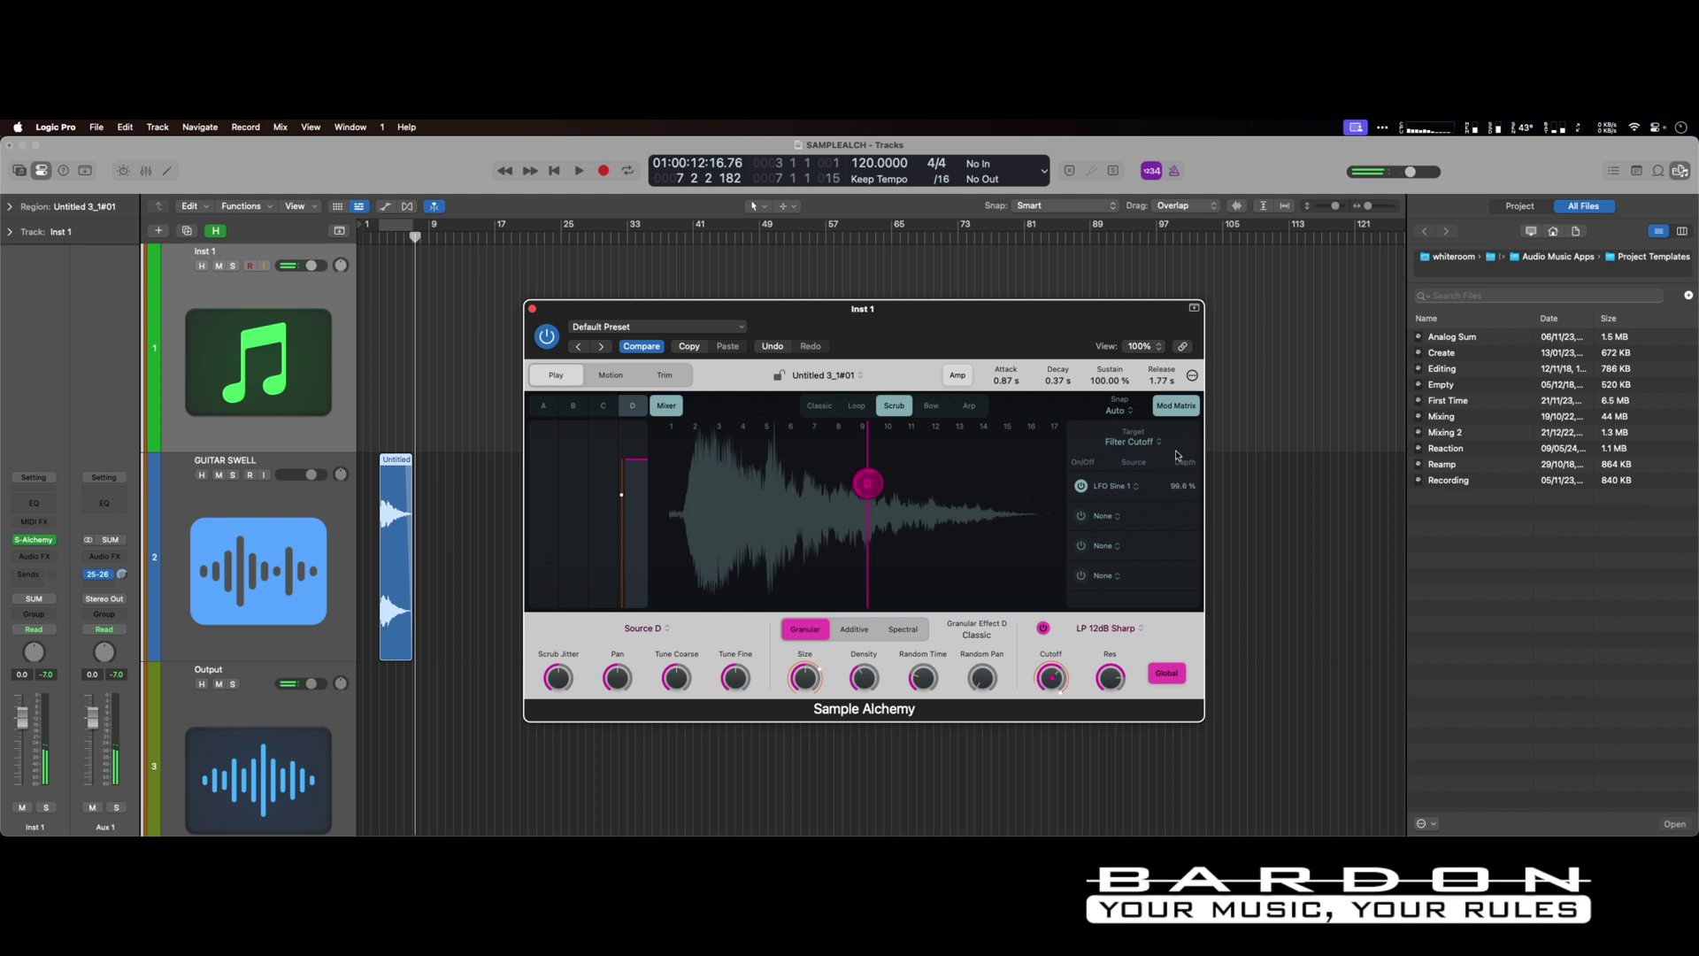
pyautogui.moveTo(1178, 477); pyautogui.dragTo(1184, 562)
# - Re-enable sources A and C, switch off source C's filter, and return to source D
pyautogui.click(545, 406)
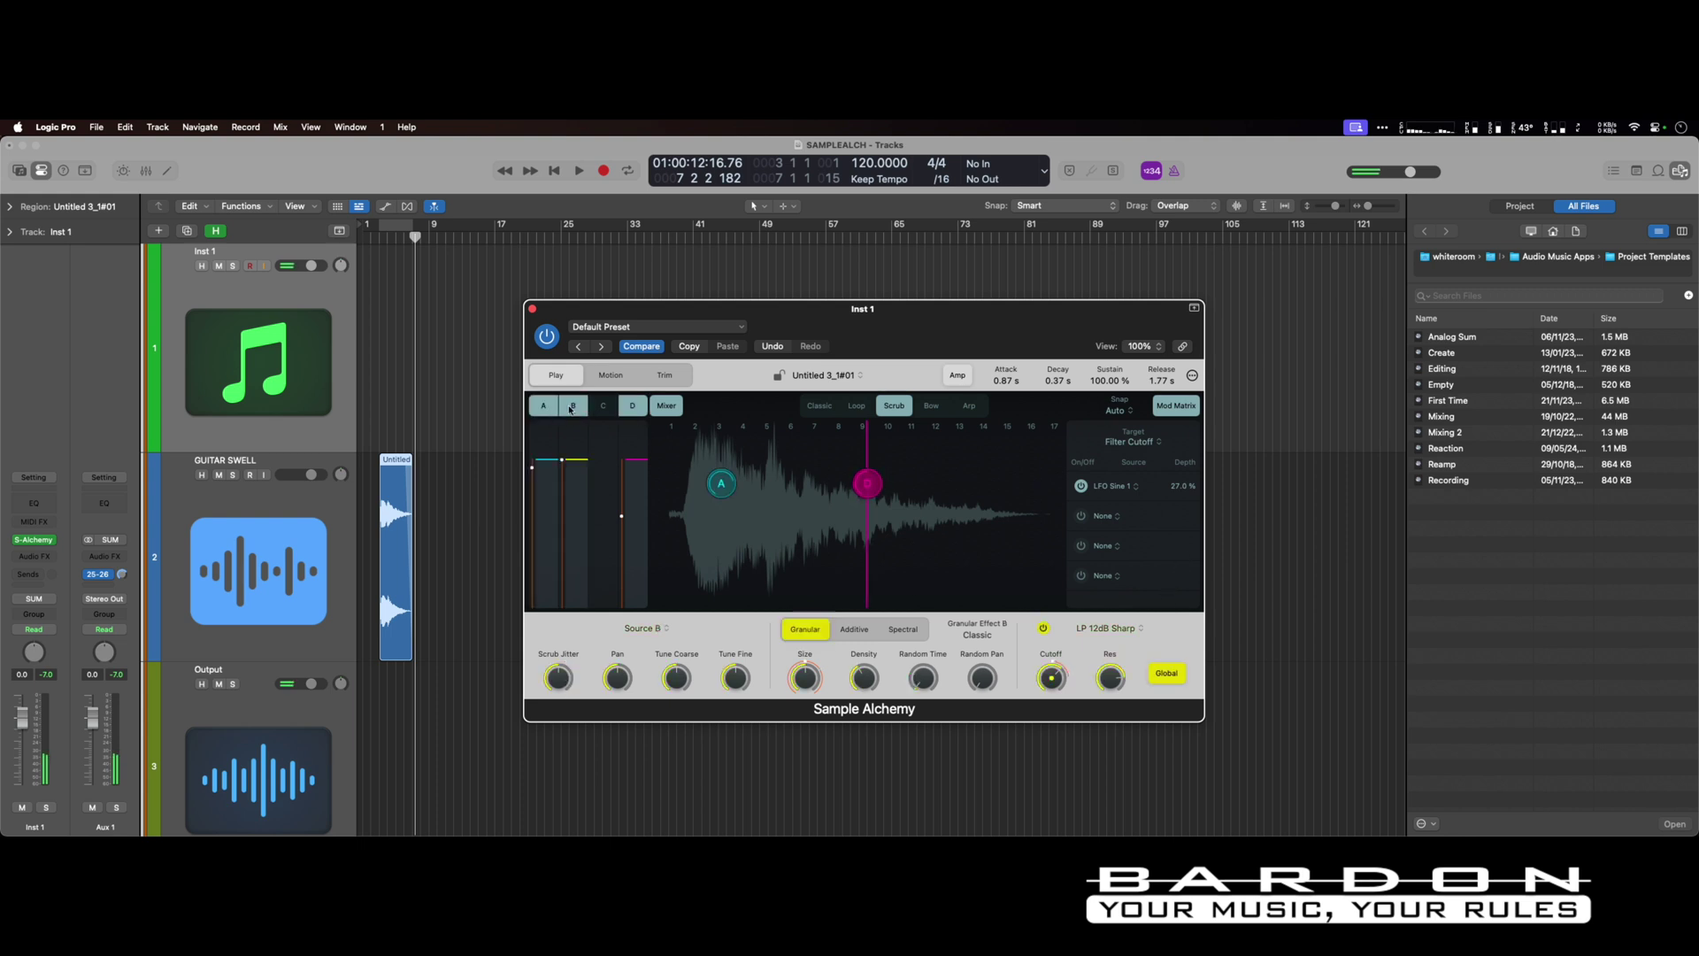
pyautogui.click(601, 407)
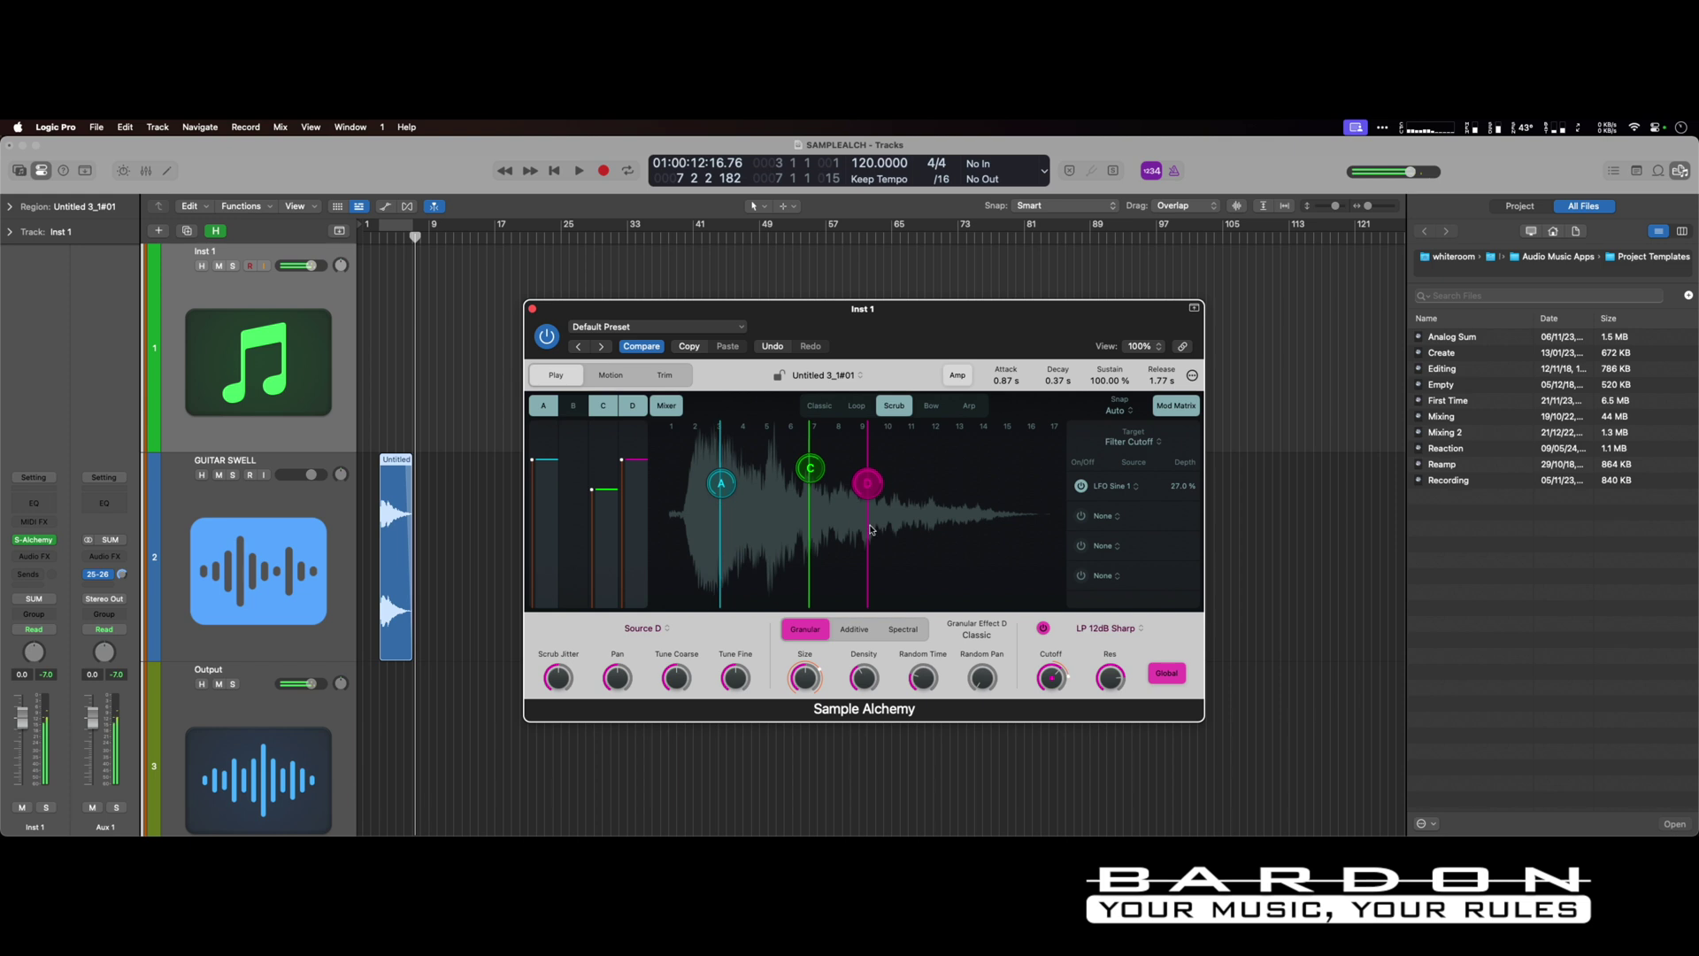
pyautogui.click(811, 470)
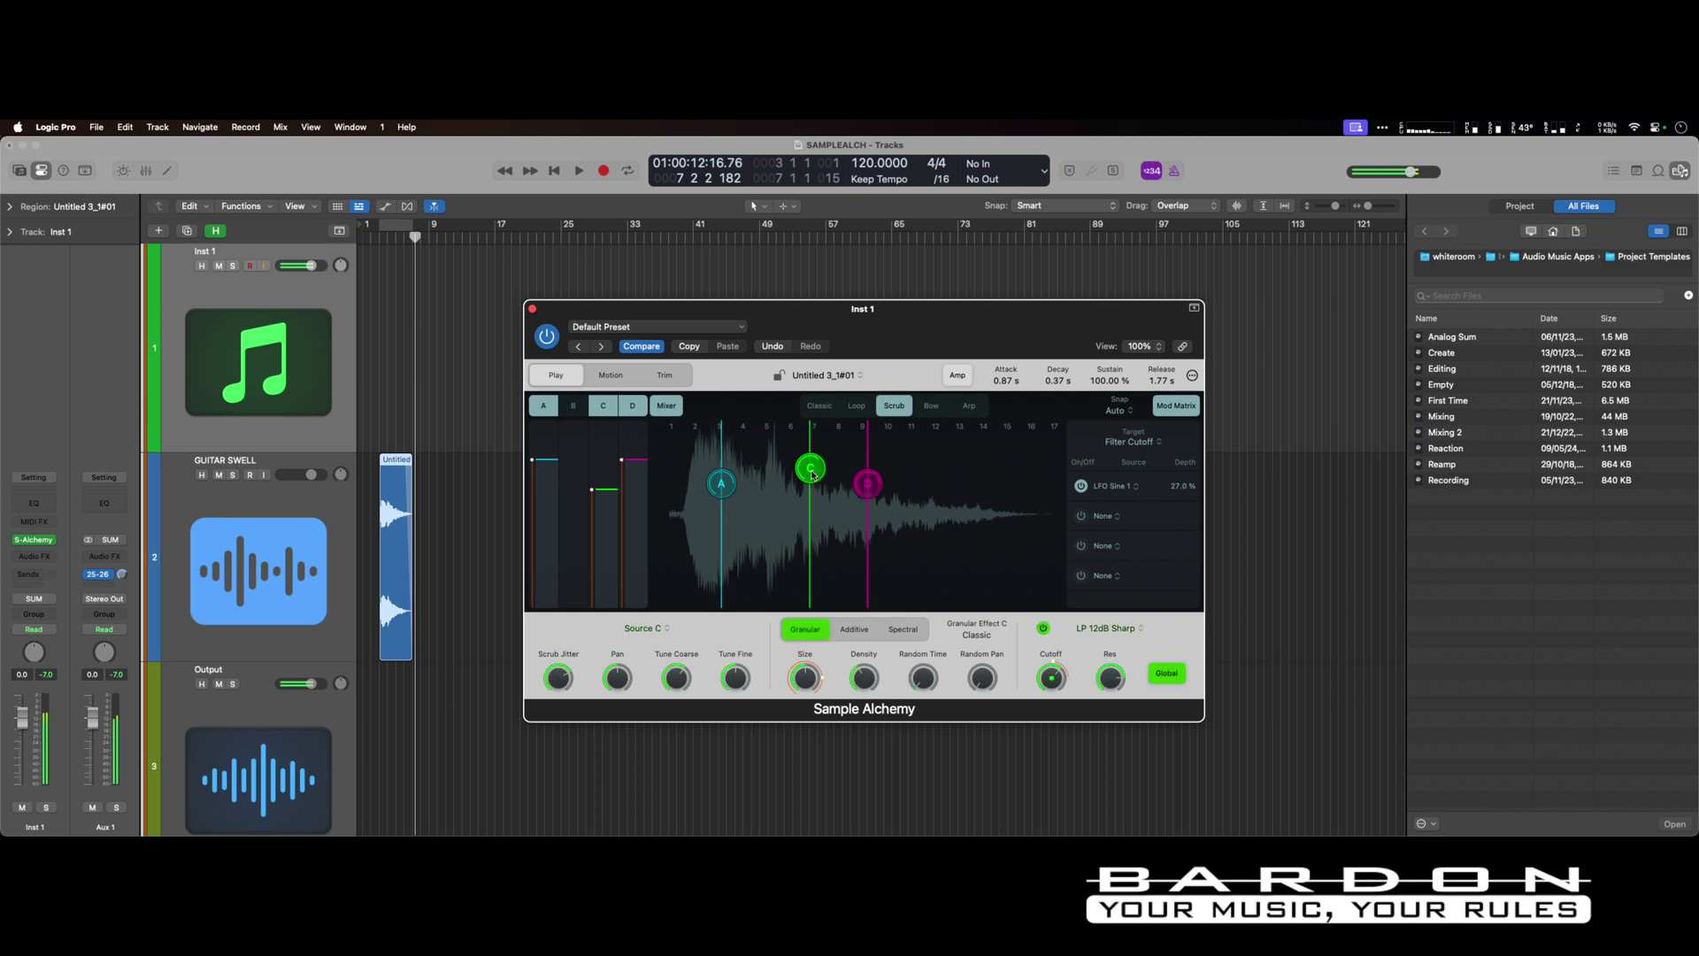
pyautogui.click(1166, 673)
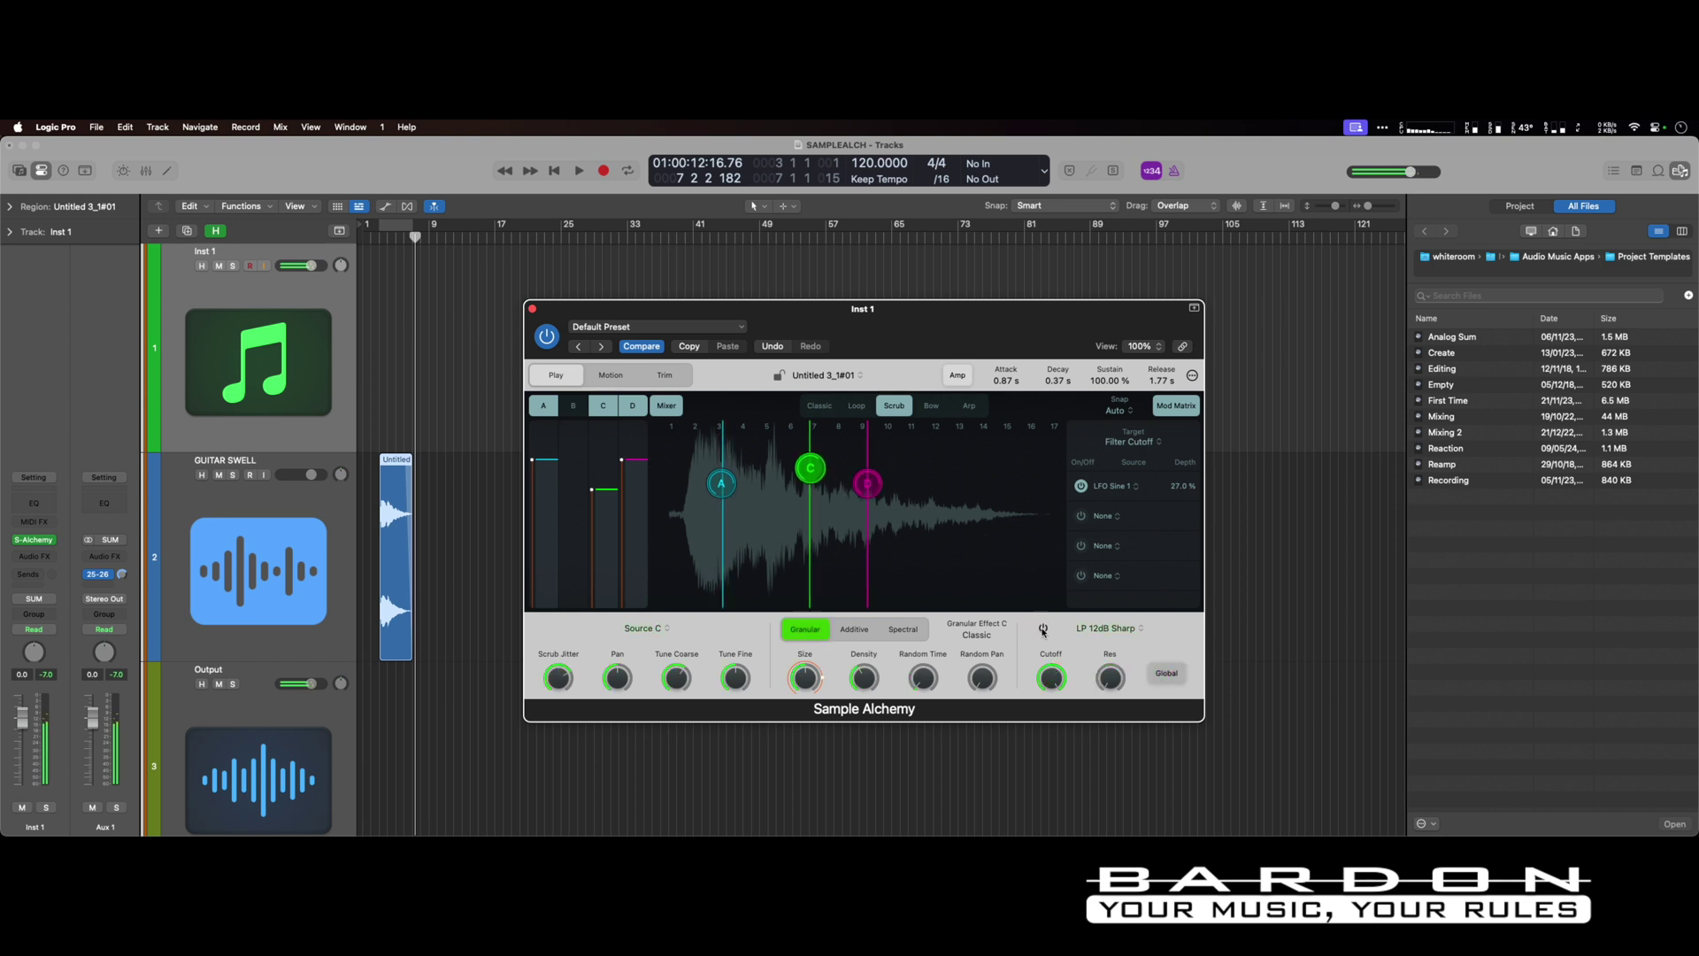
pyautogui.click(866, 485)
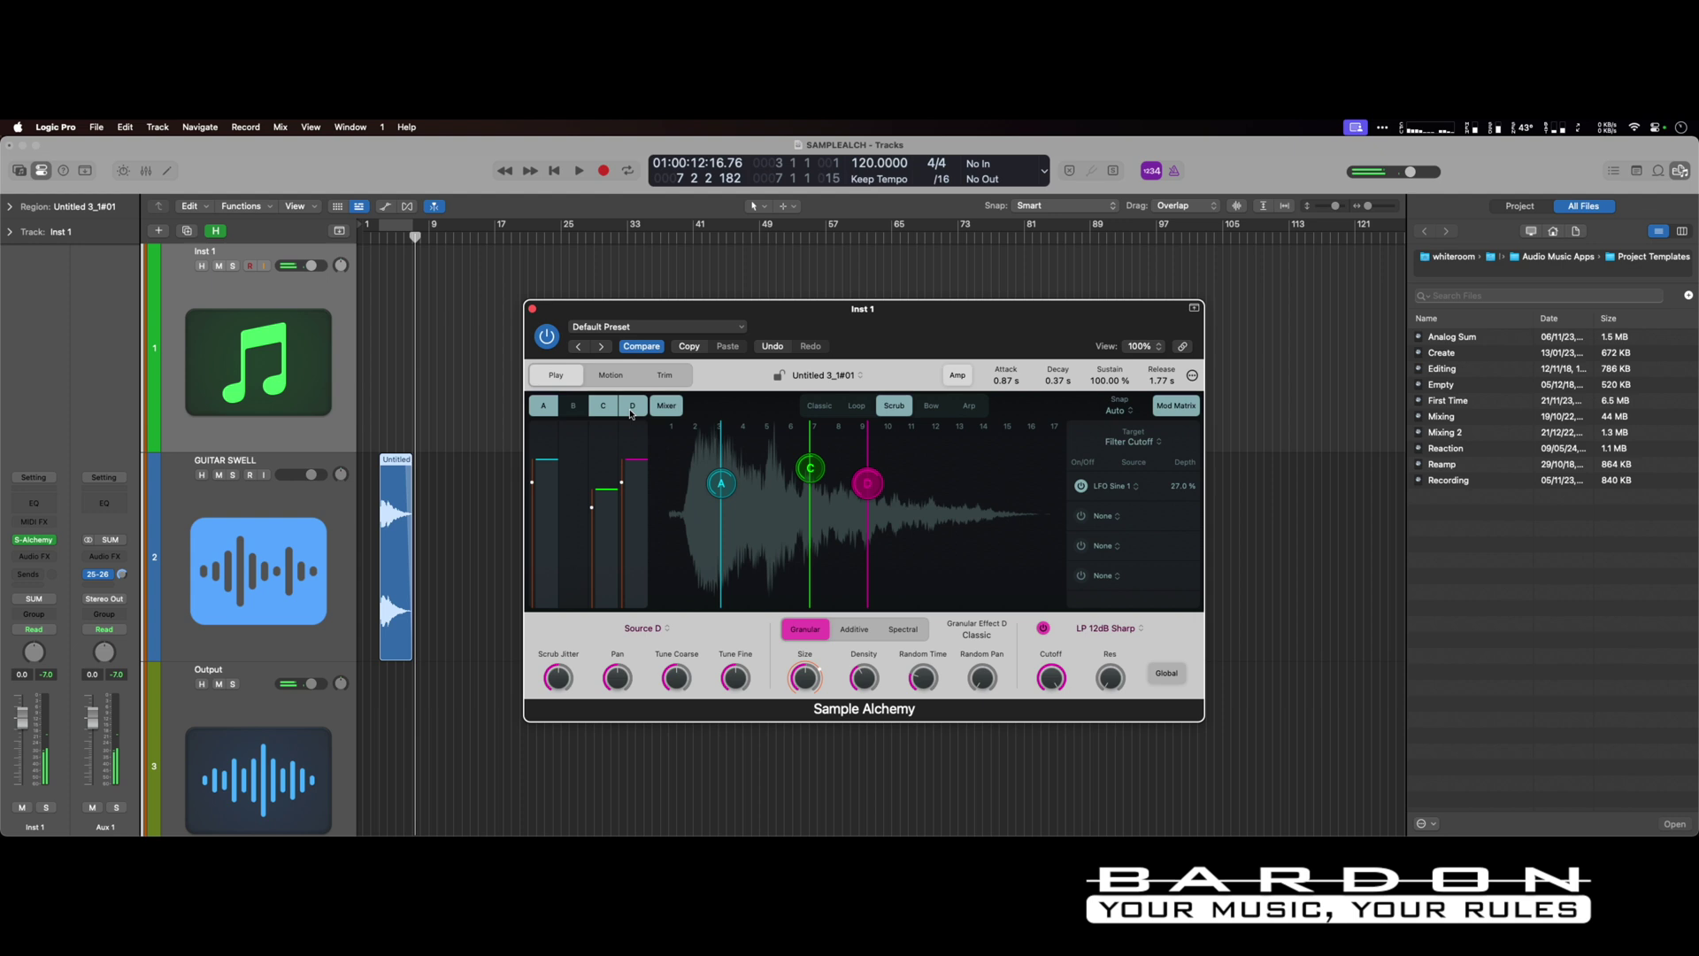
# - Switch off Sources D and A and raise Source C's granular density to 7 grains
pyautogui.click(631, 413)
pyautogui.click(543, 405)
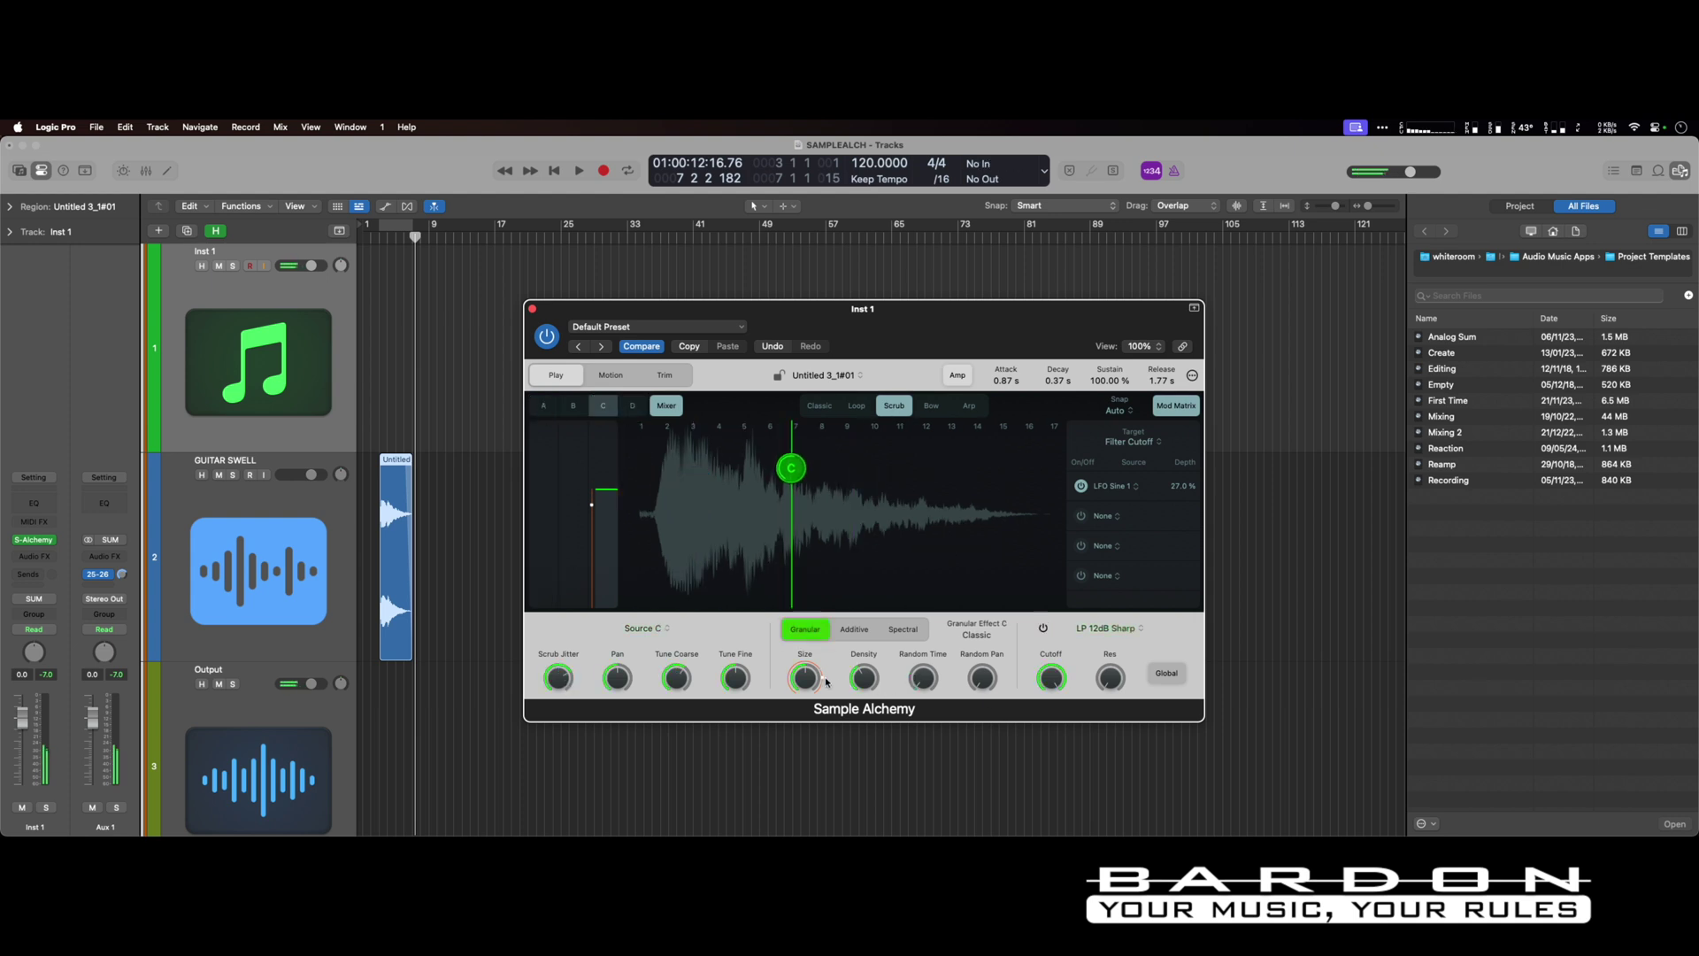
pyautogui.click(865, 677)
pyautogui.moveTo(878, 647); pyautogui.dragTo(881, 639)
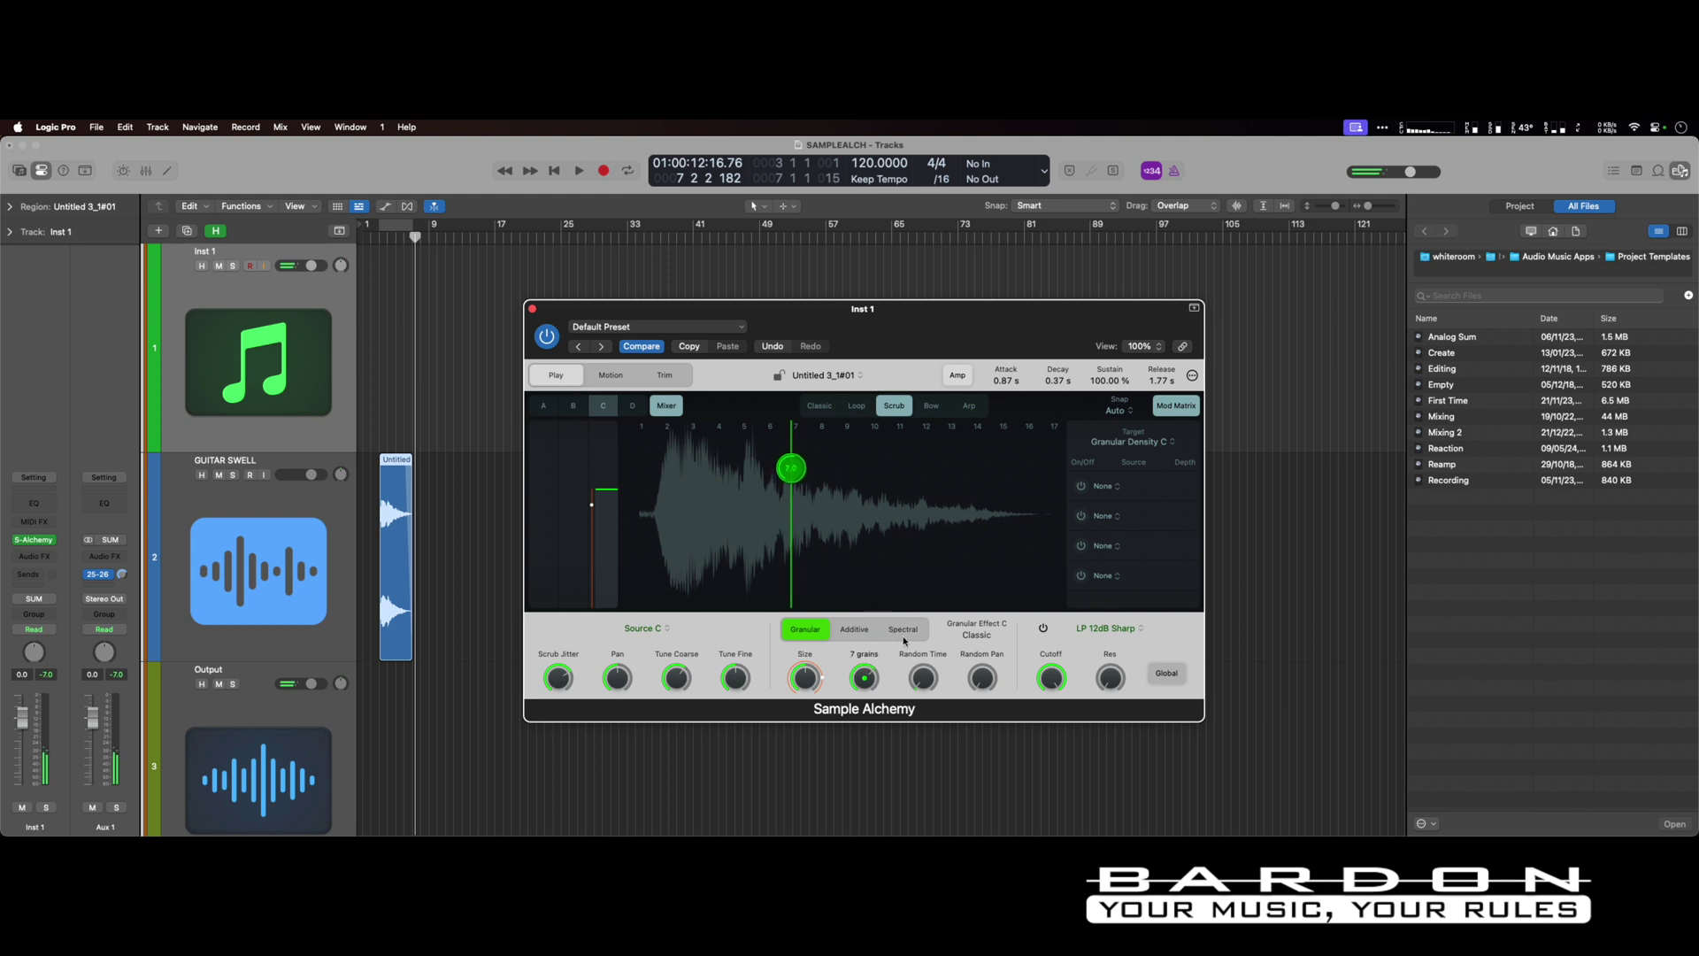
# - Switch Source C to Additive with Pitch Var 11.48 % and Symmetry -8.36 %
pyautogui.click(854, 630)
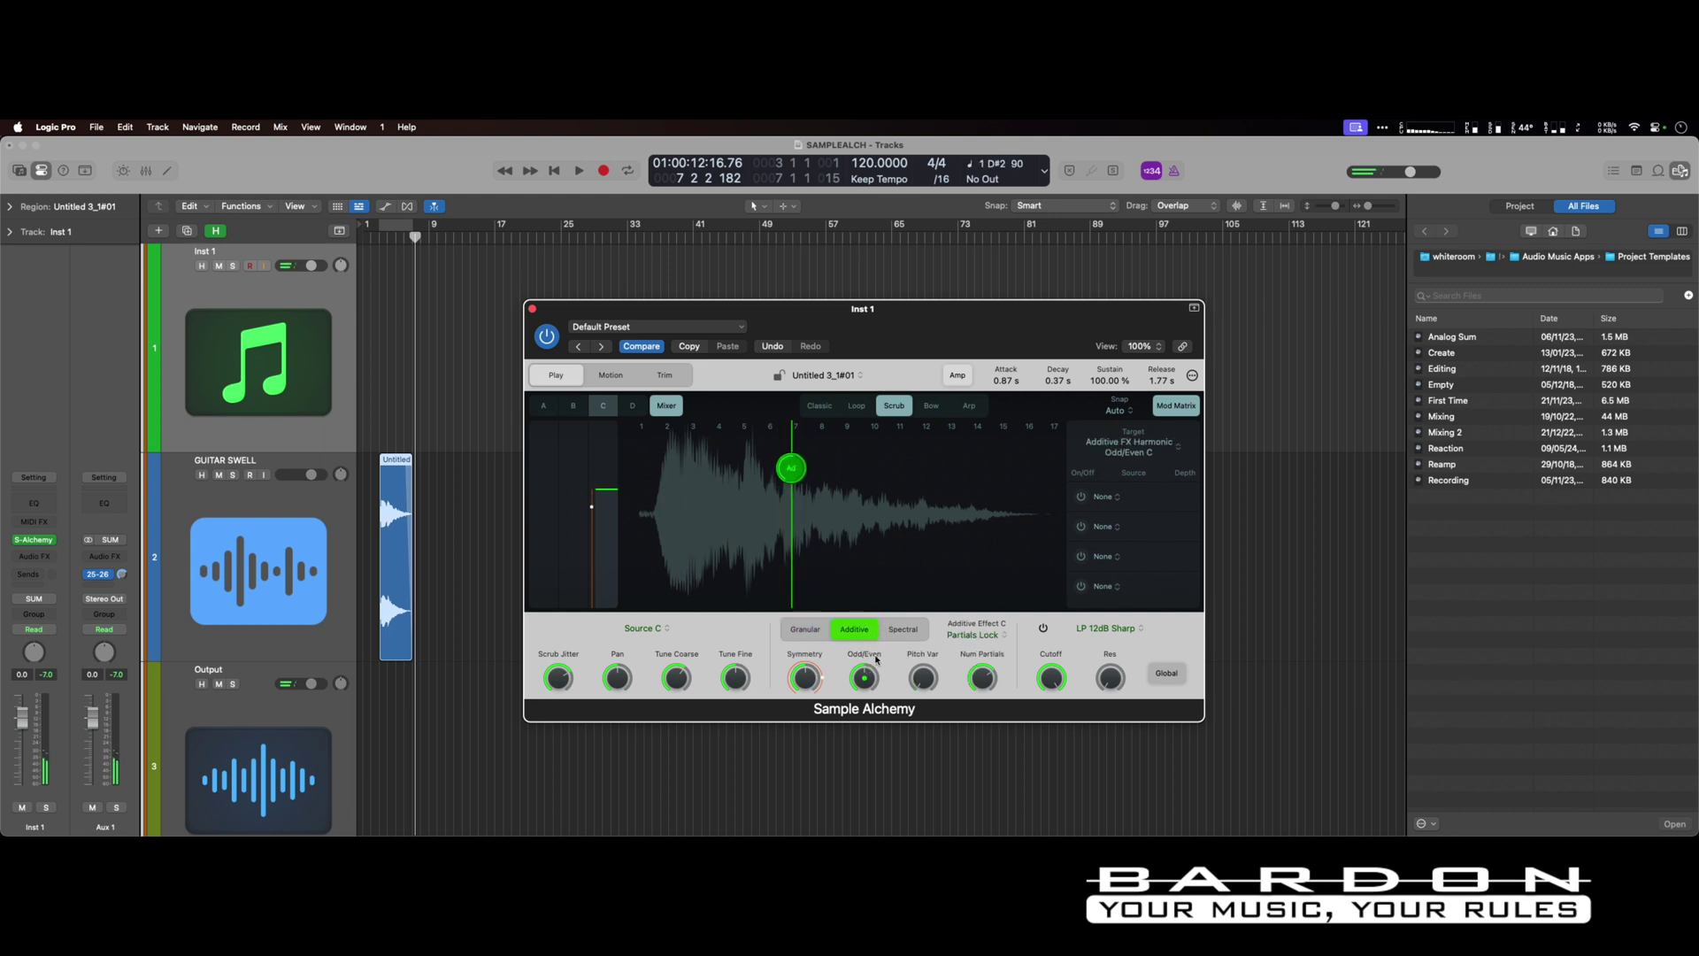
pyautogui.click(922, 678)
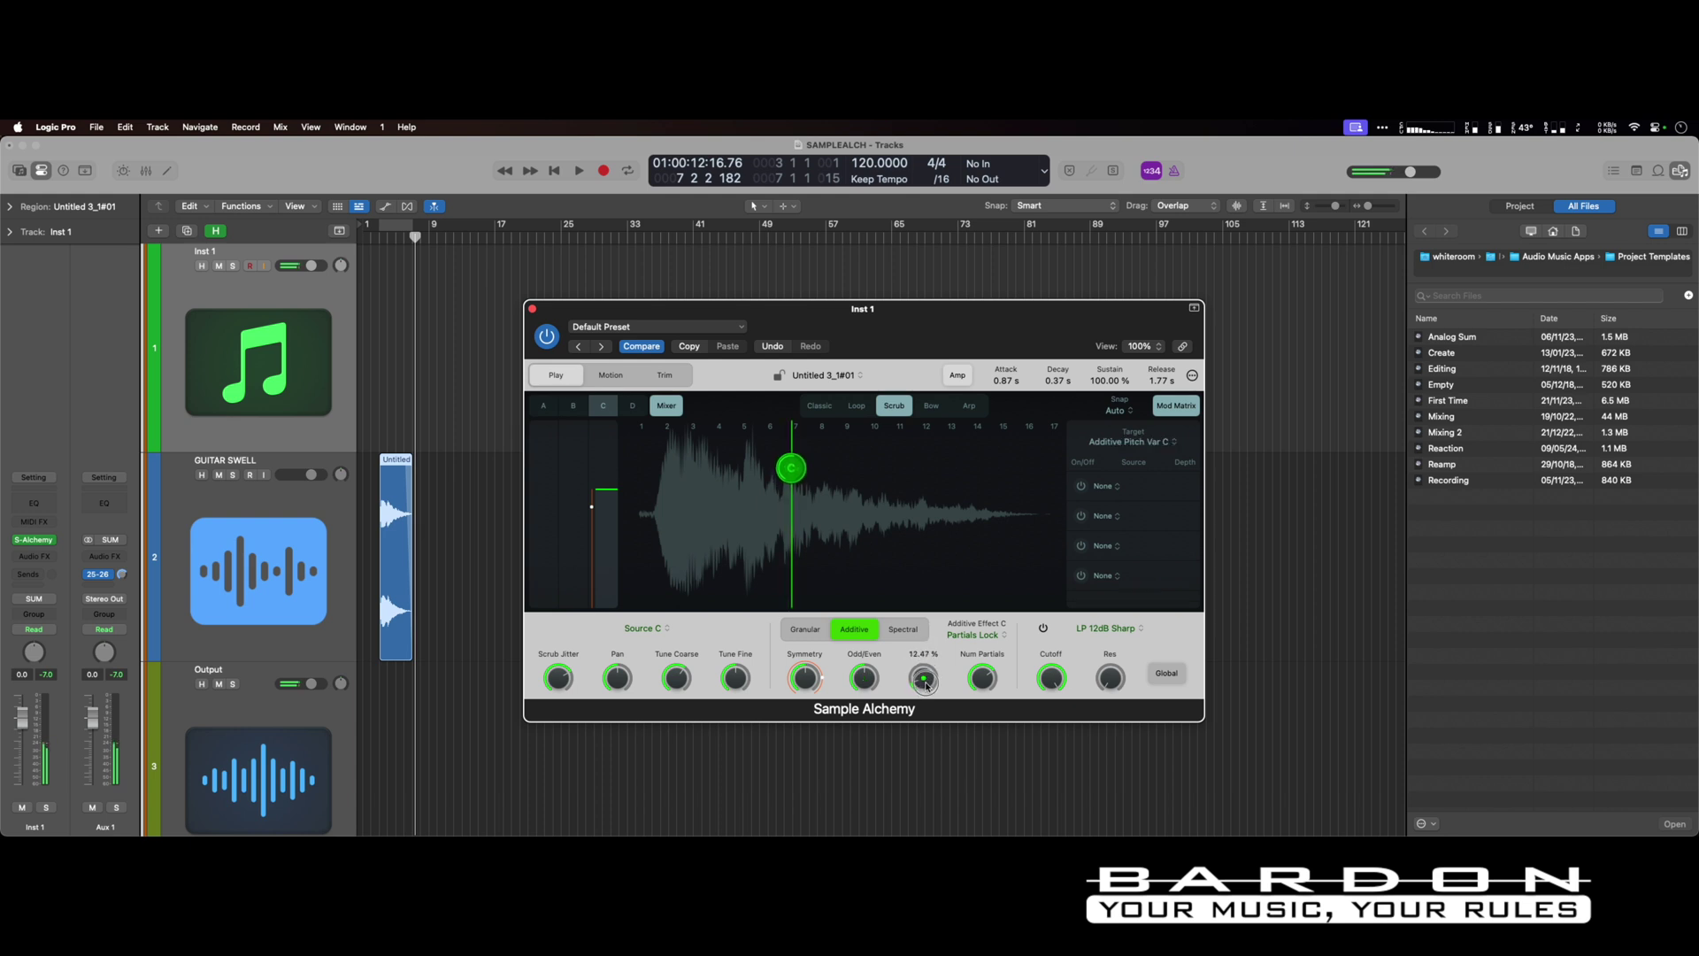
pyautogui.moveTo(927, 685); pyautogui.dragTo(927, 687)
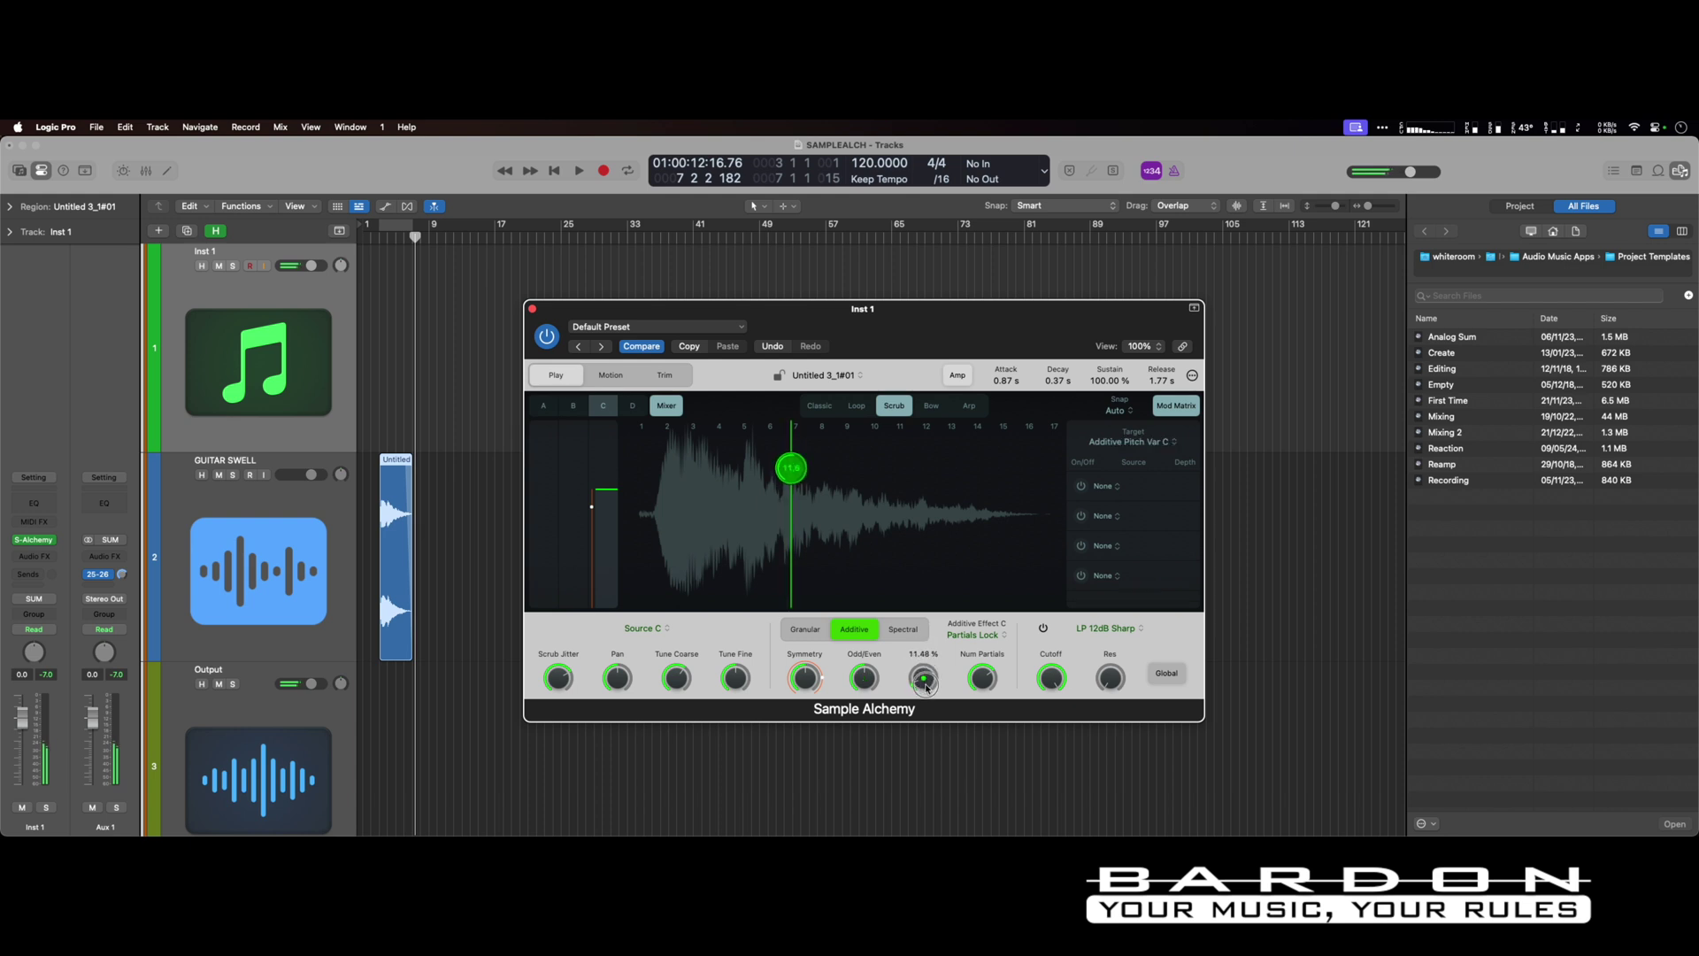
pyautogui.click(810, 660)
pyautogui.moveTo(810, 666); pyautogui.dragTo(811, 692)
# - Turn Sources A and D back on and lower Source C's level in the source mix
pyautogui.click(544, 405)
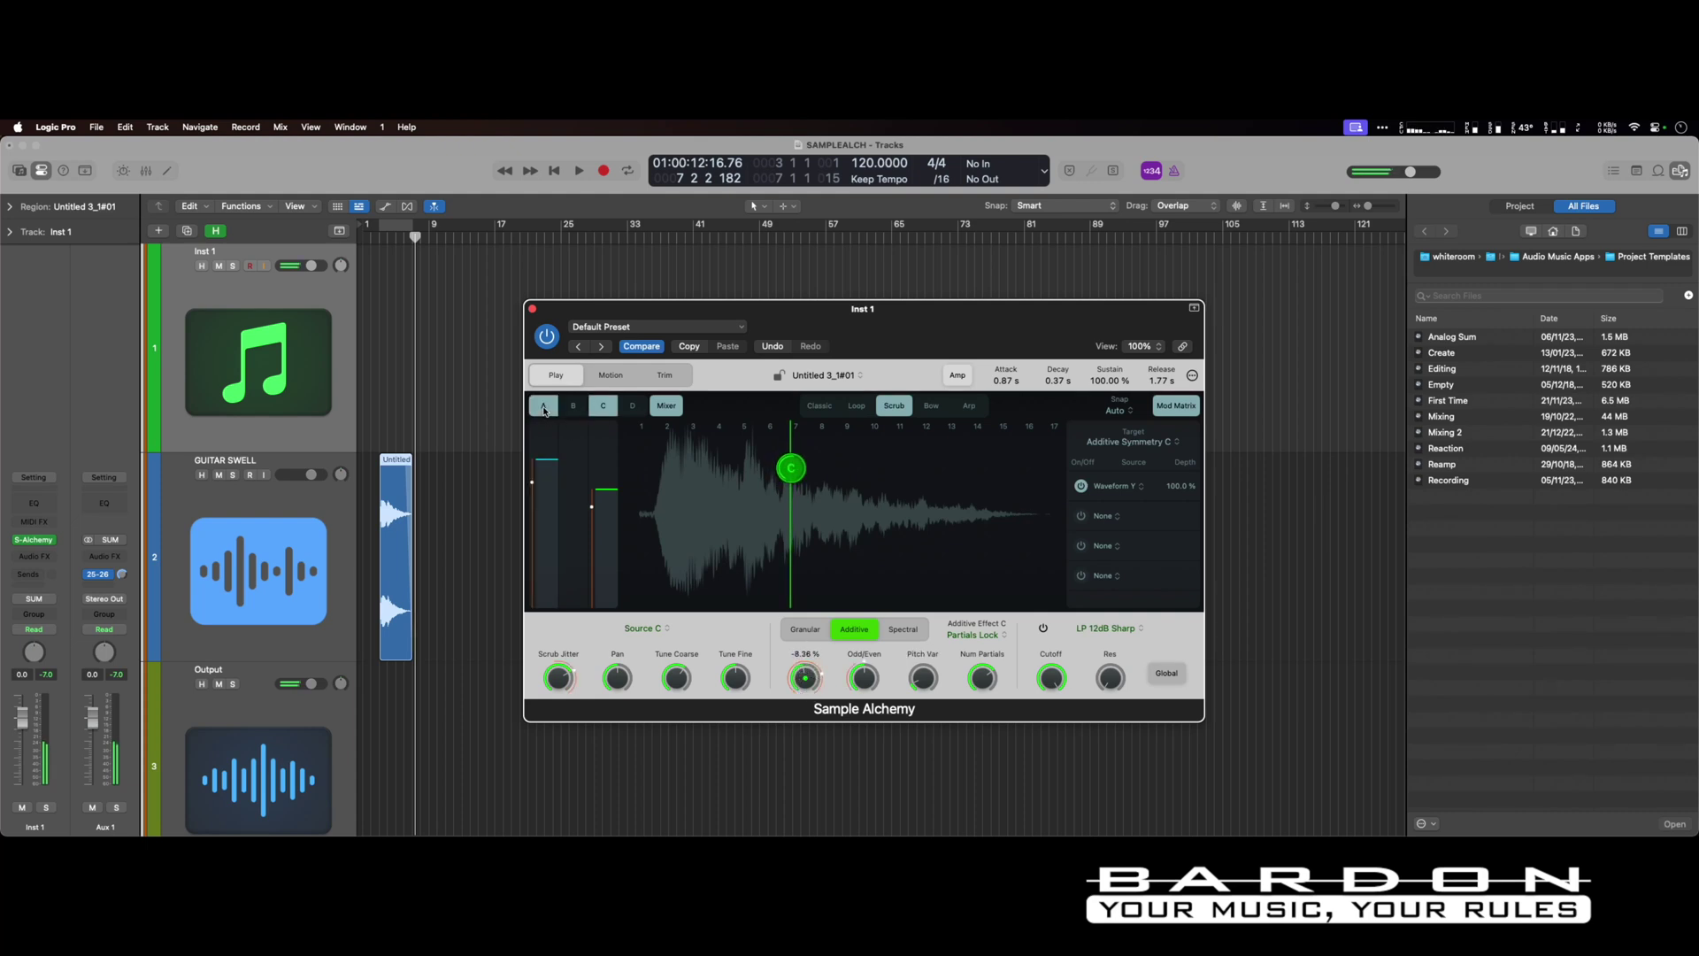
pyautogui.click(632, 405)
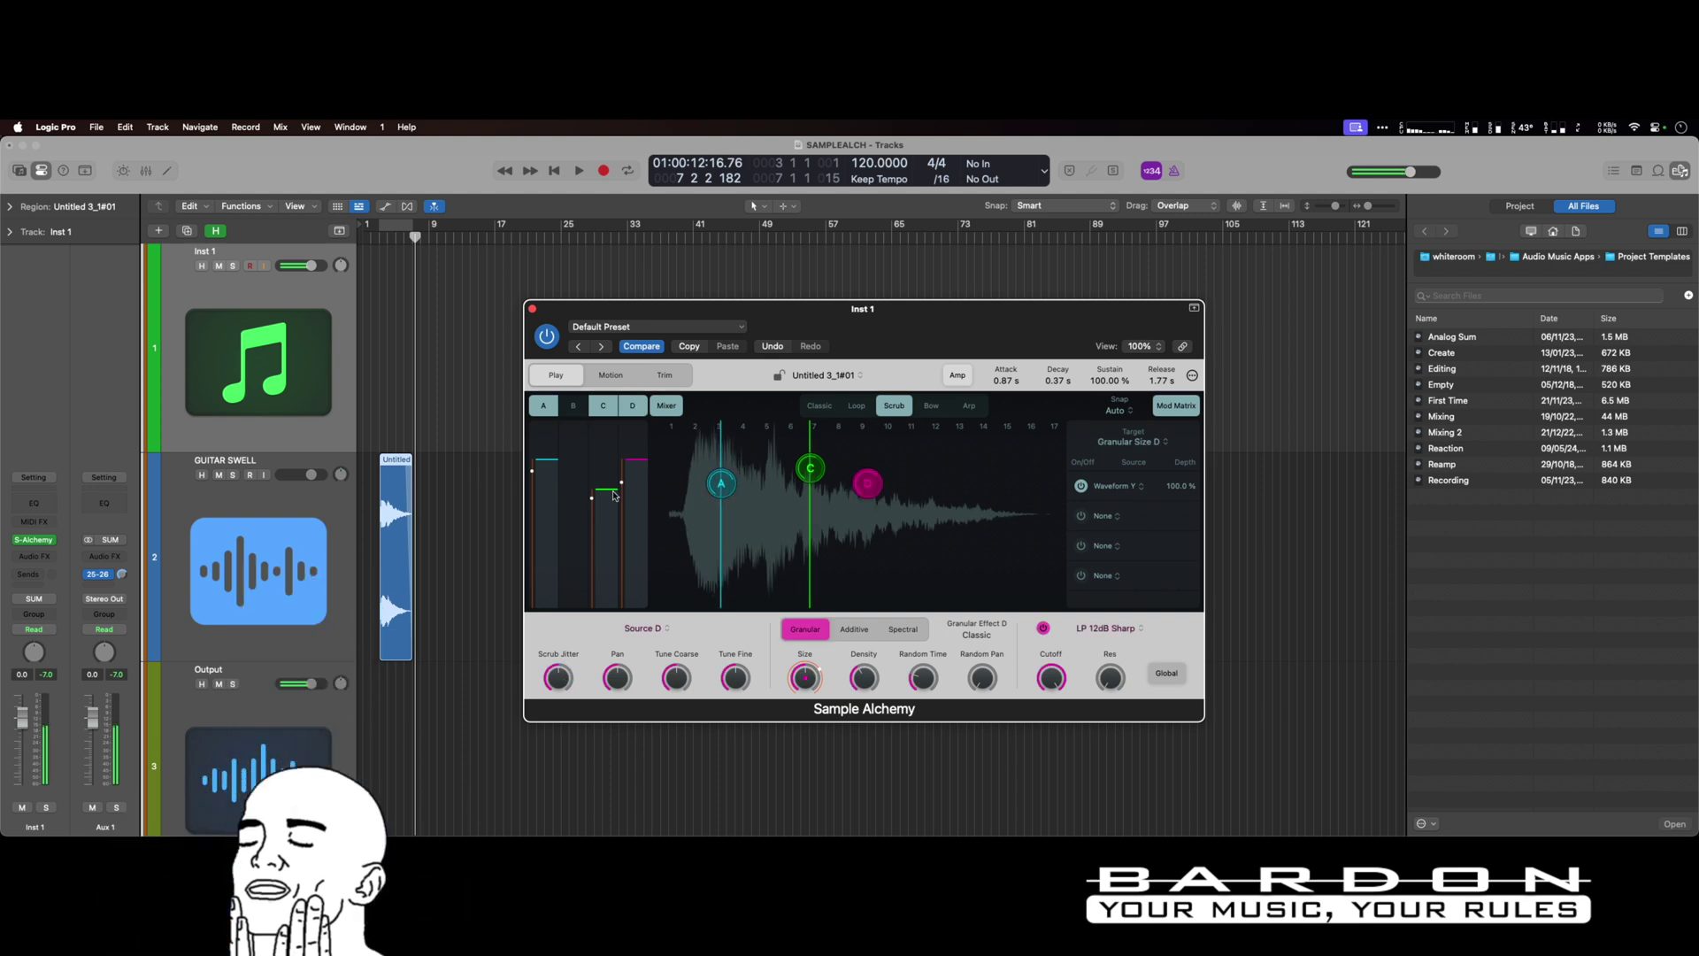
pyautogui.moveTo(607, 493); pyautogui.dragTo(606, 510)
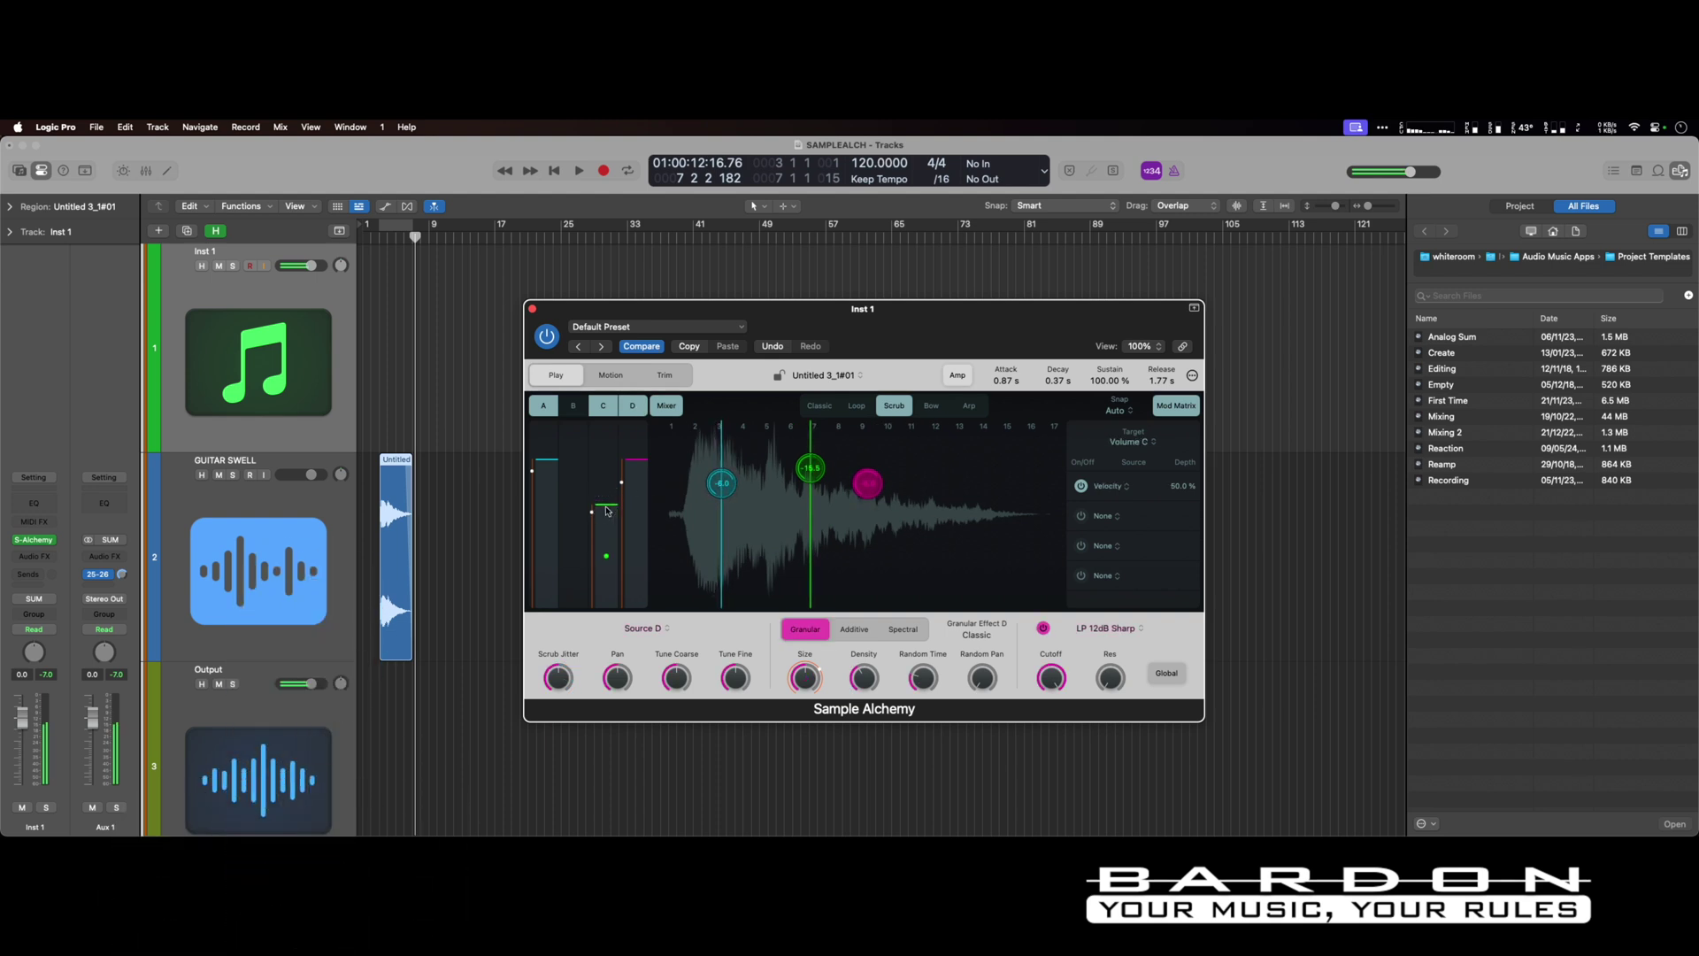
pyautogui.click(594, 515)
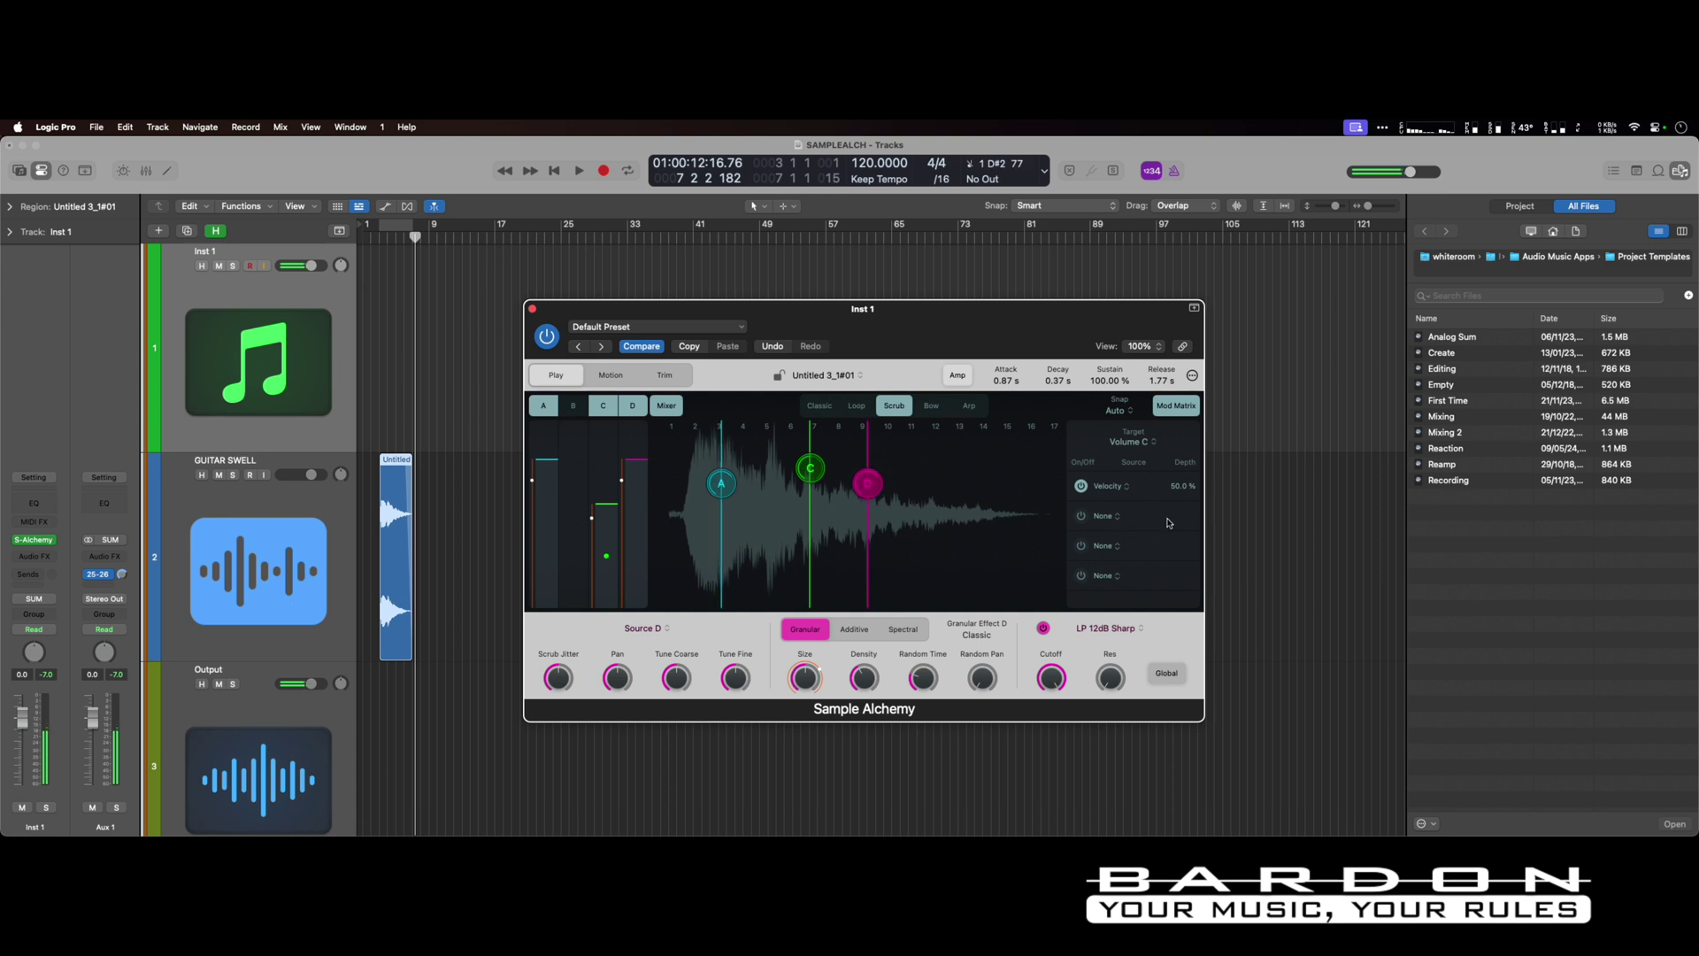
# - Add Random as a second modulation source at about 50 % depth
pyautogui.click(1112, 516)
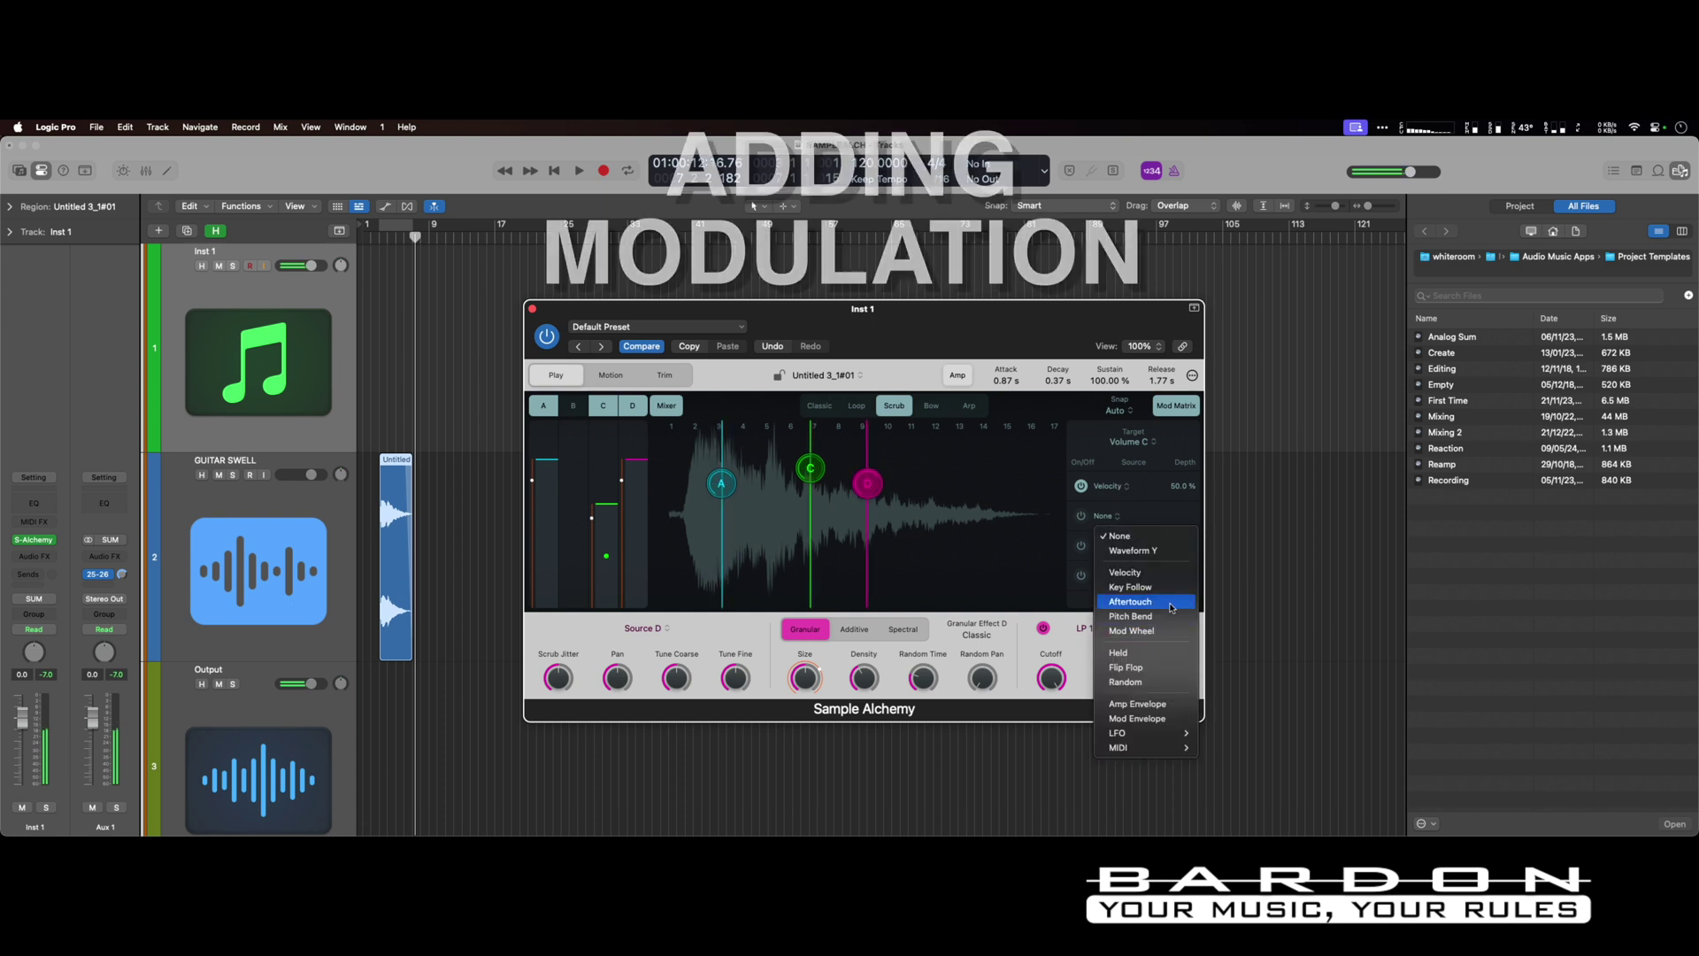
pyautogui.click(1147, 683)
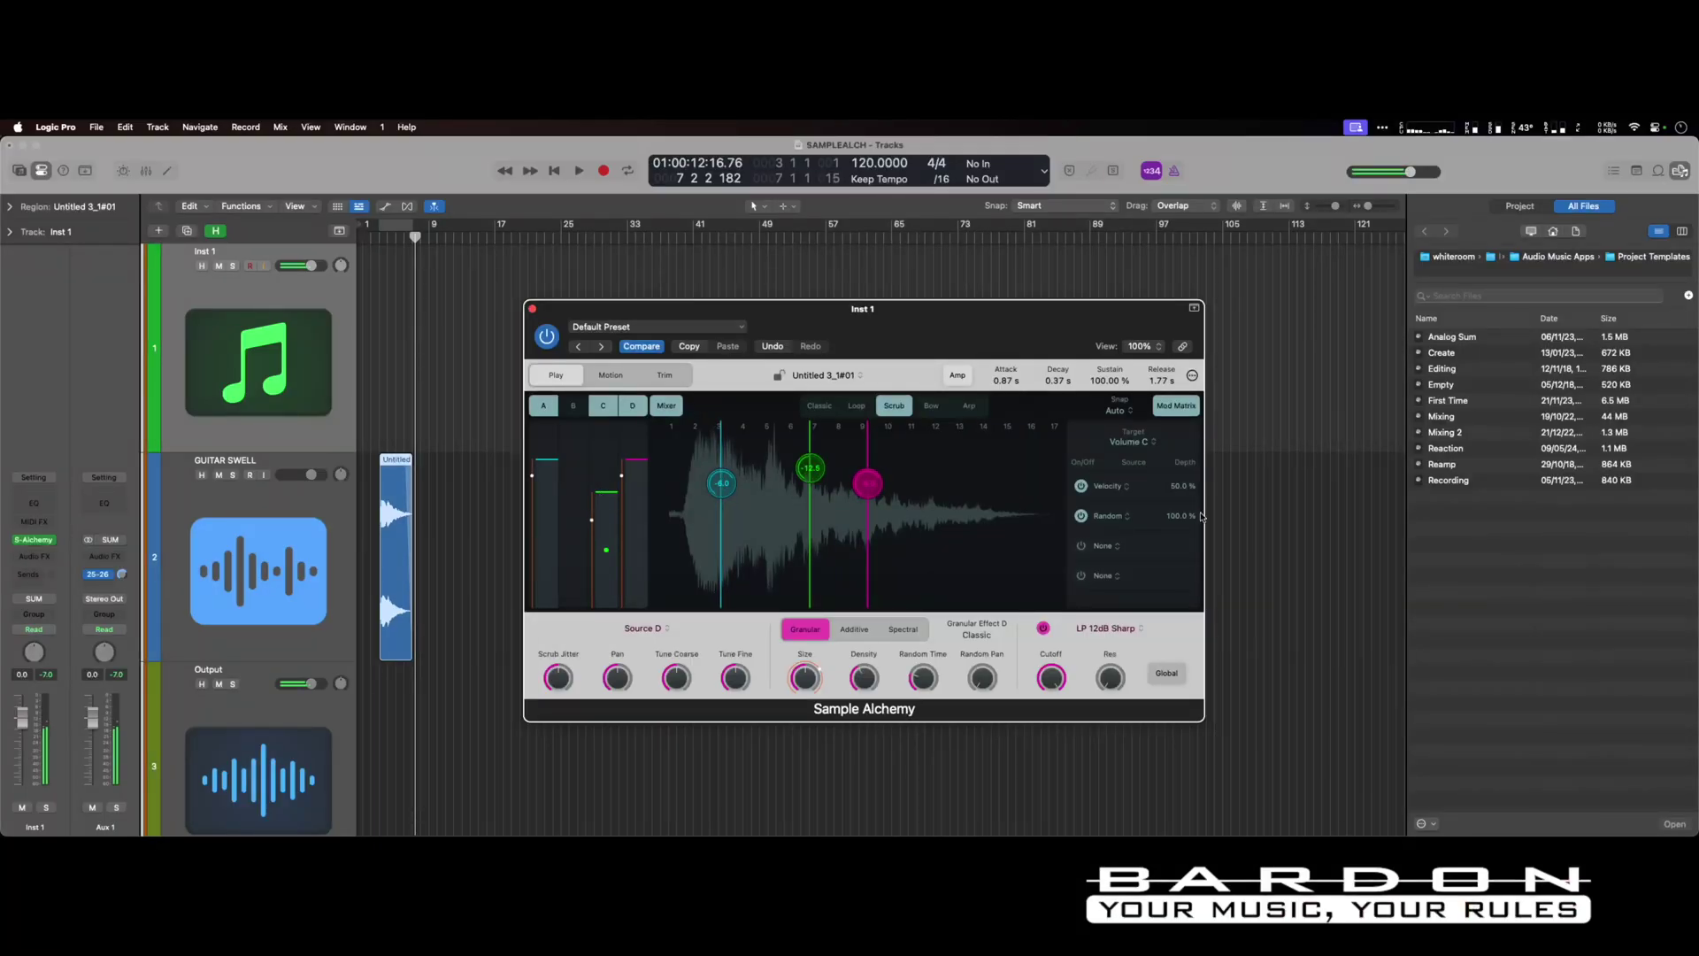
pyautogui.moveTo(1178, 516); pyautogui.dragTo(1176, 596)
# - Route Velocity in the Mod Matrix to Source A's volume
pyautogui.click(810, 469)
pyautogui.click(860, 484)
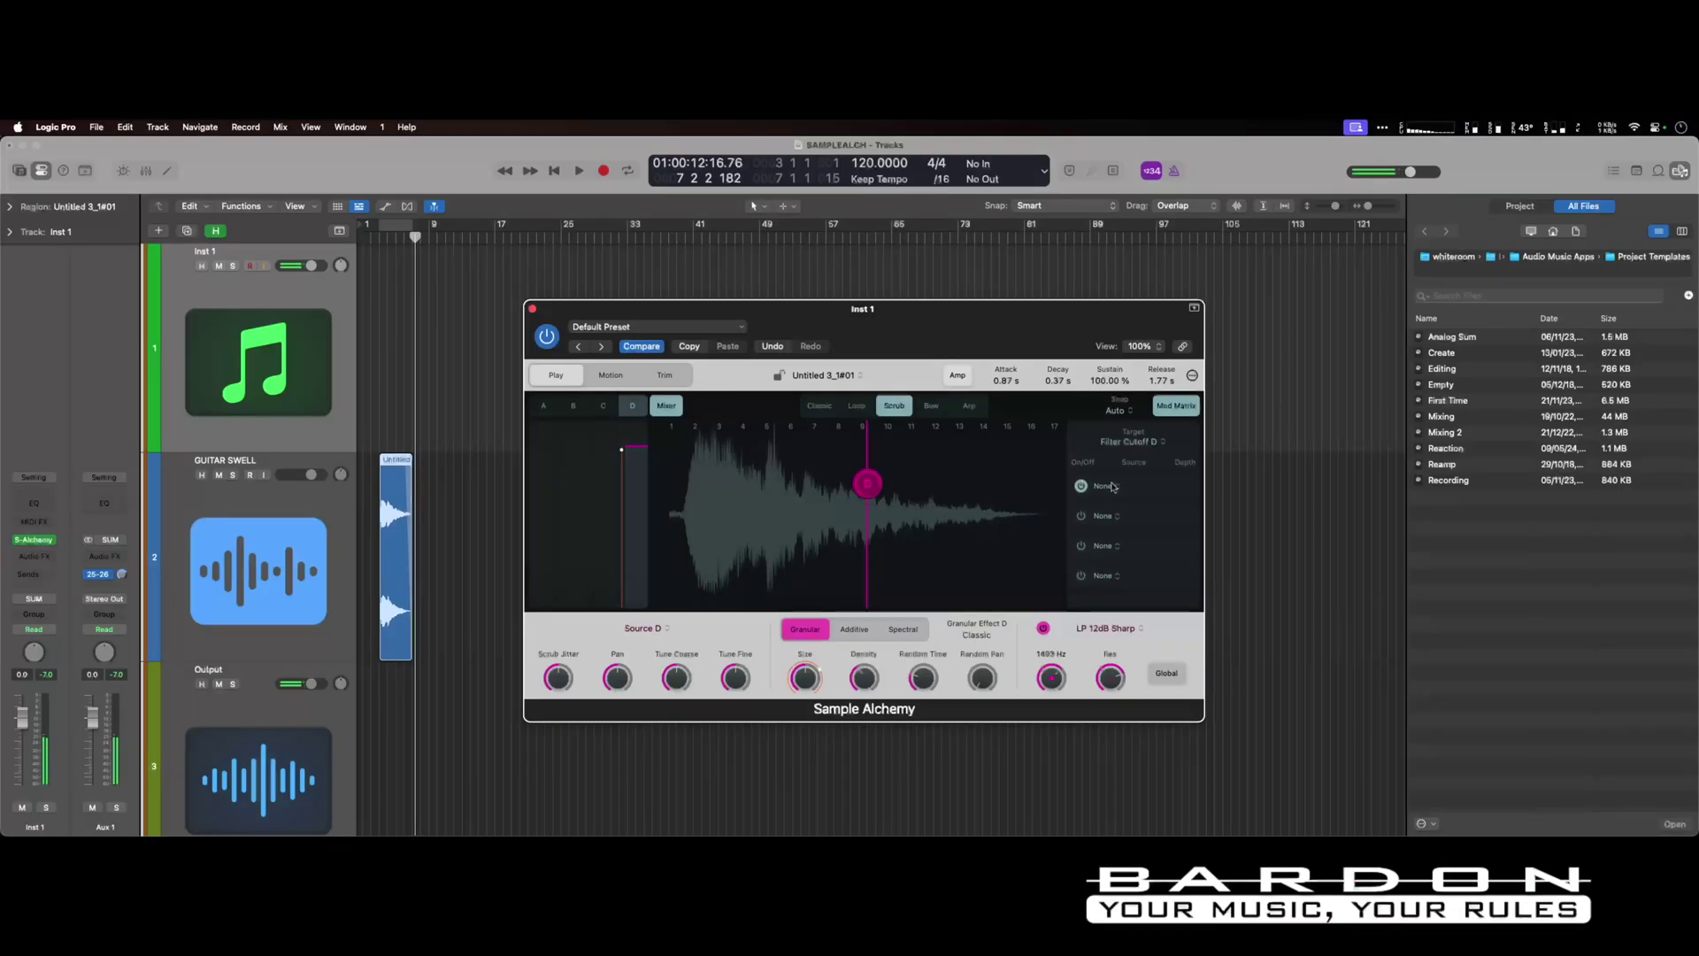
pyautogui.click(1105, 516)
pyautogui.click(1189, 519)
pyautogui.click(602, 406)
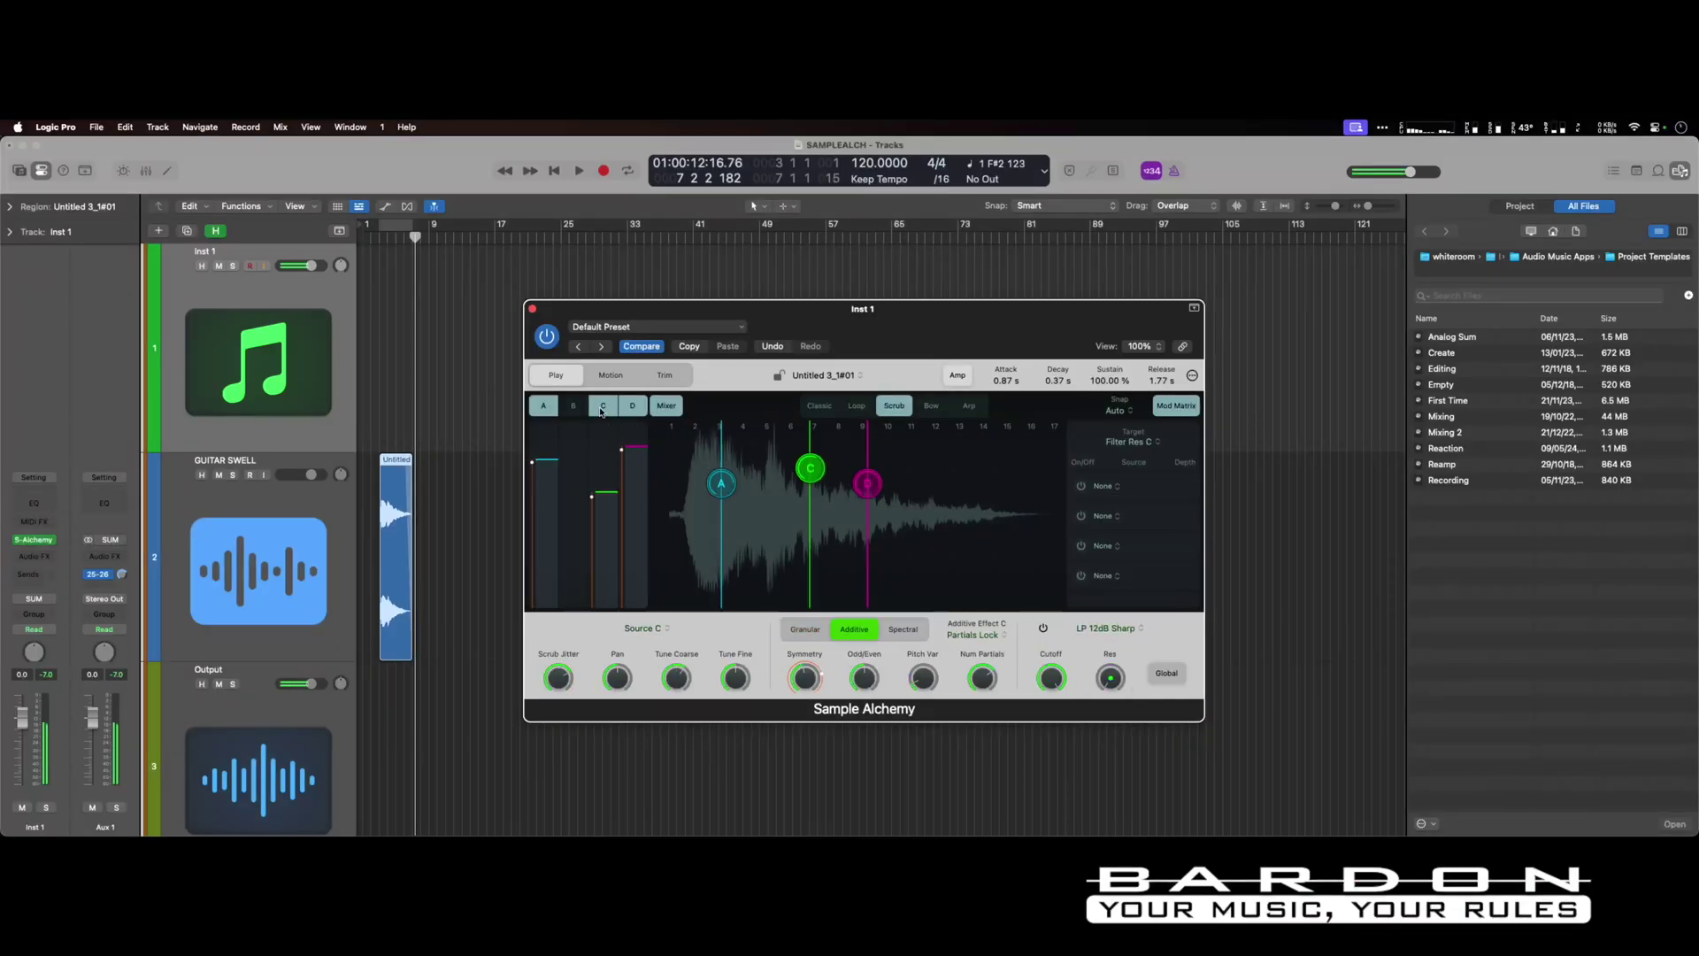
pyautogui.click(551, 450)
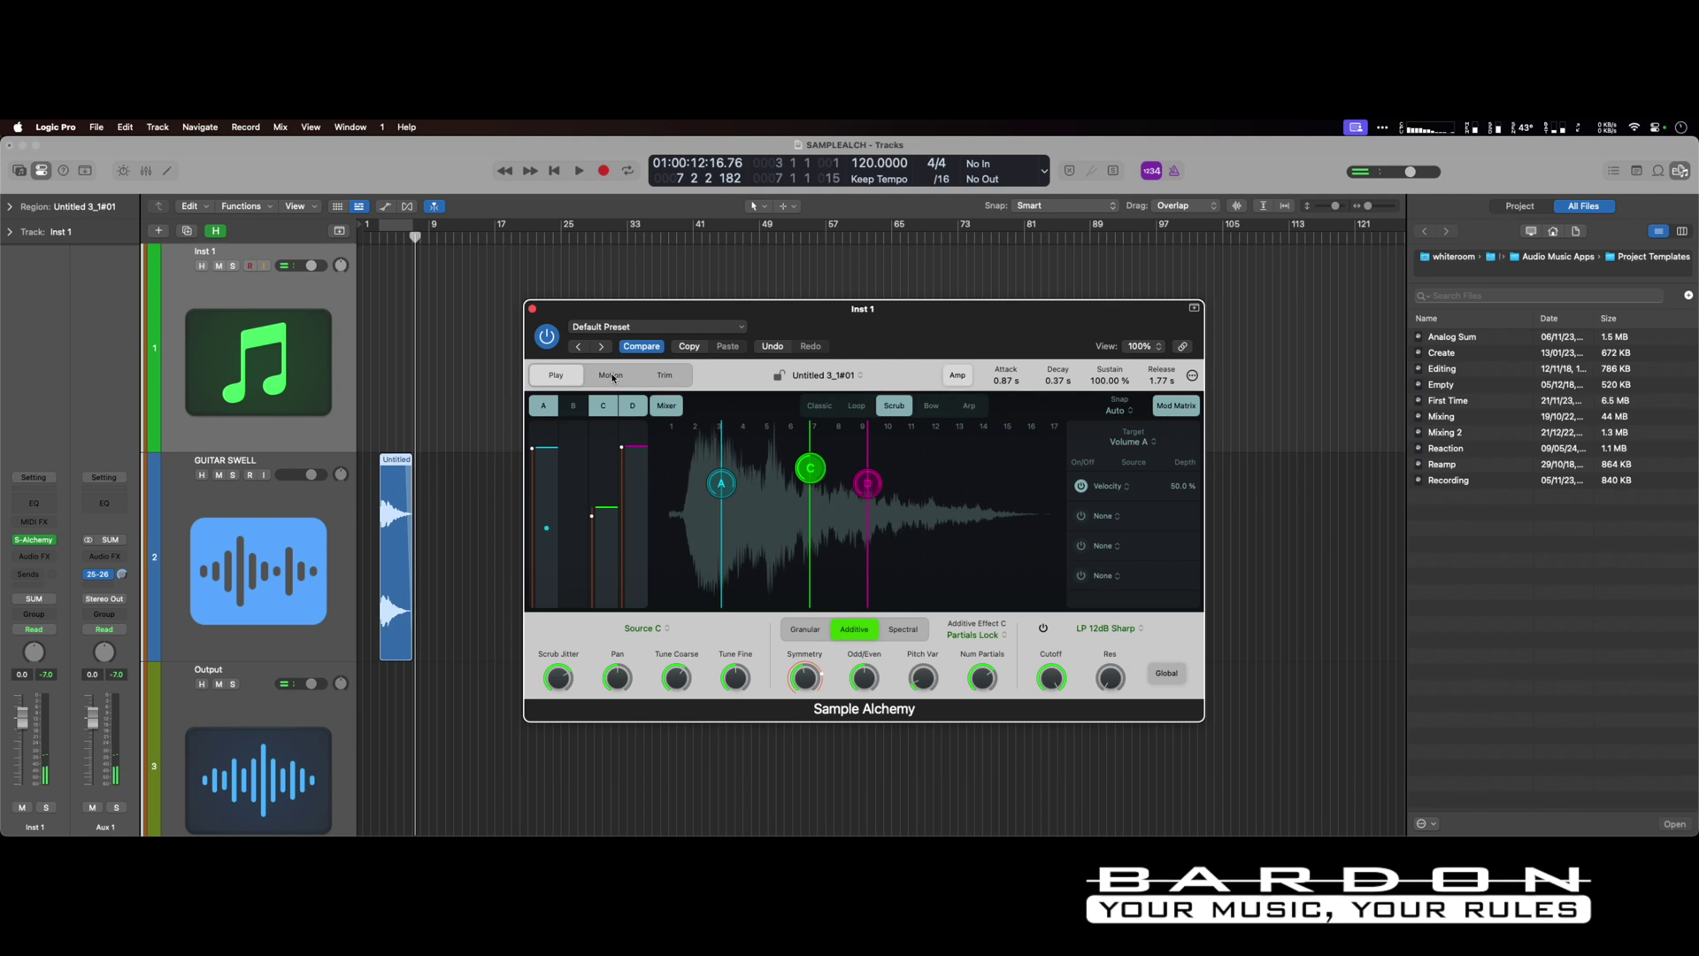
# - Record node C moving down-left across the waveform as Motion
pyautogui.click(613, 376)
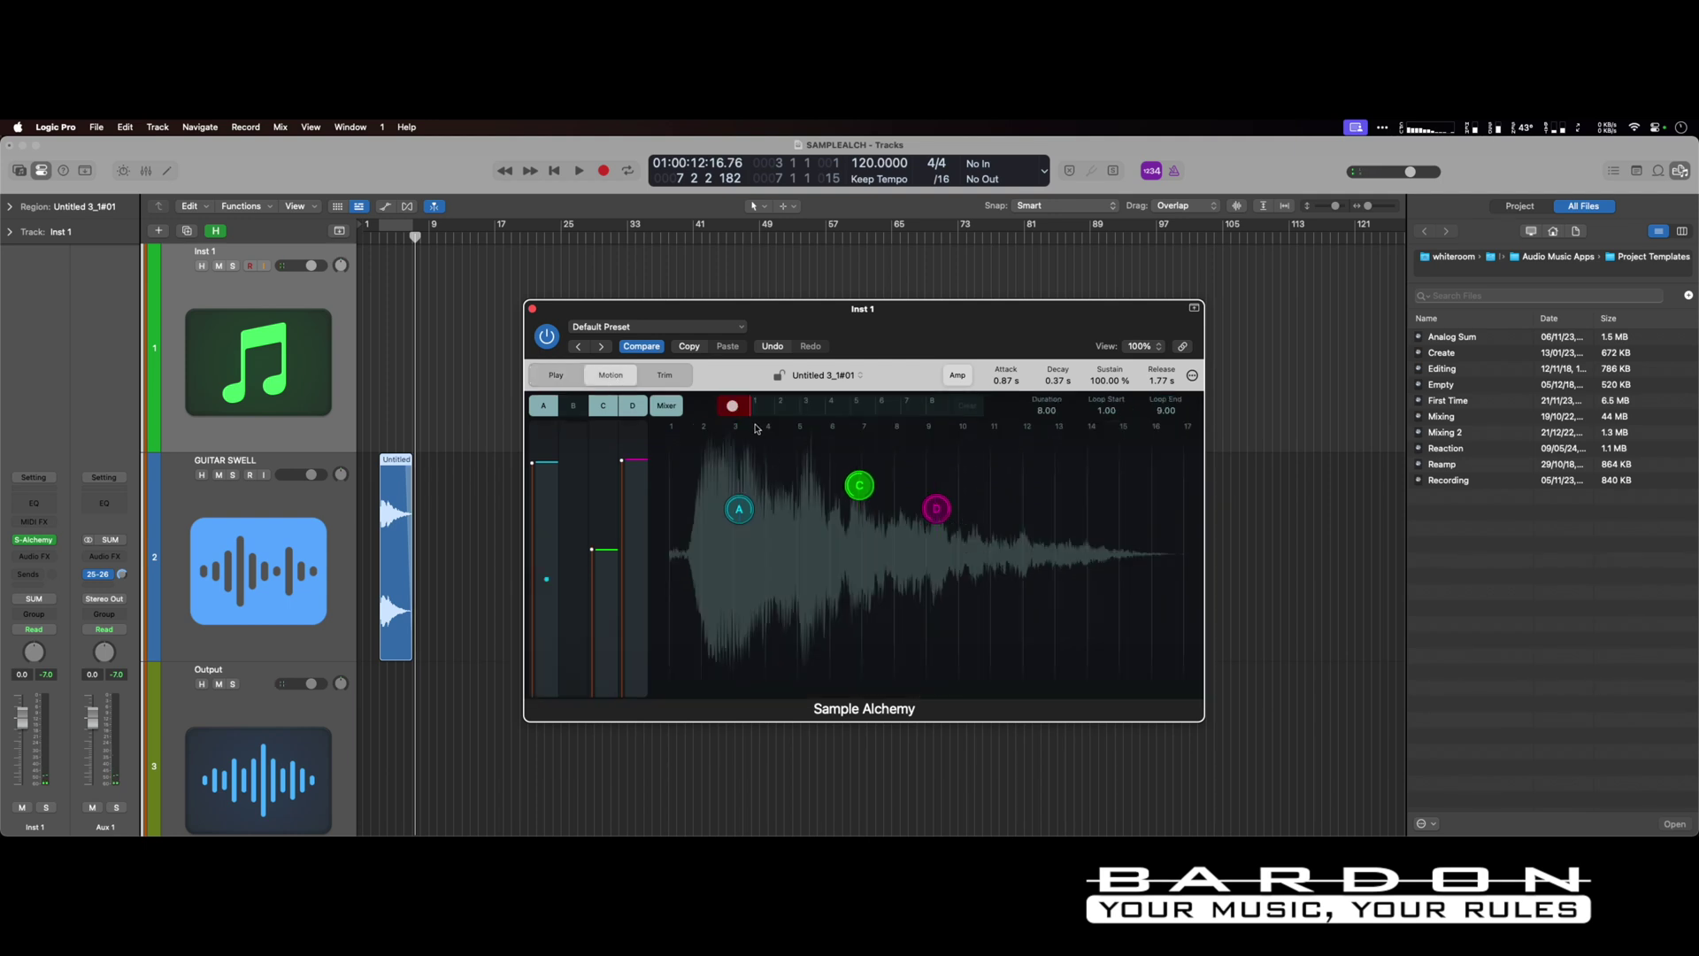
pyautogui.click(734, 406)
pyautogui.moveTo(859, 485)
pyautogui.mouseDown()
pyautogui.moveTo(834, 531)
pyautogui.moveTo(797, 529)
pyautogui.moveTo(794, 498)
pyautogui.moveTo(815, 483)
pyautogui.moveTo(858, 489)
pyautogui.mouseUp()
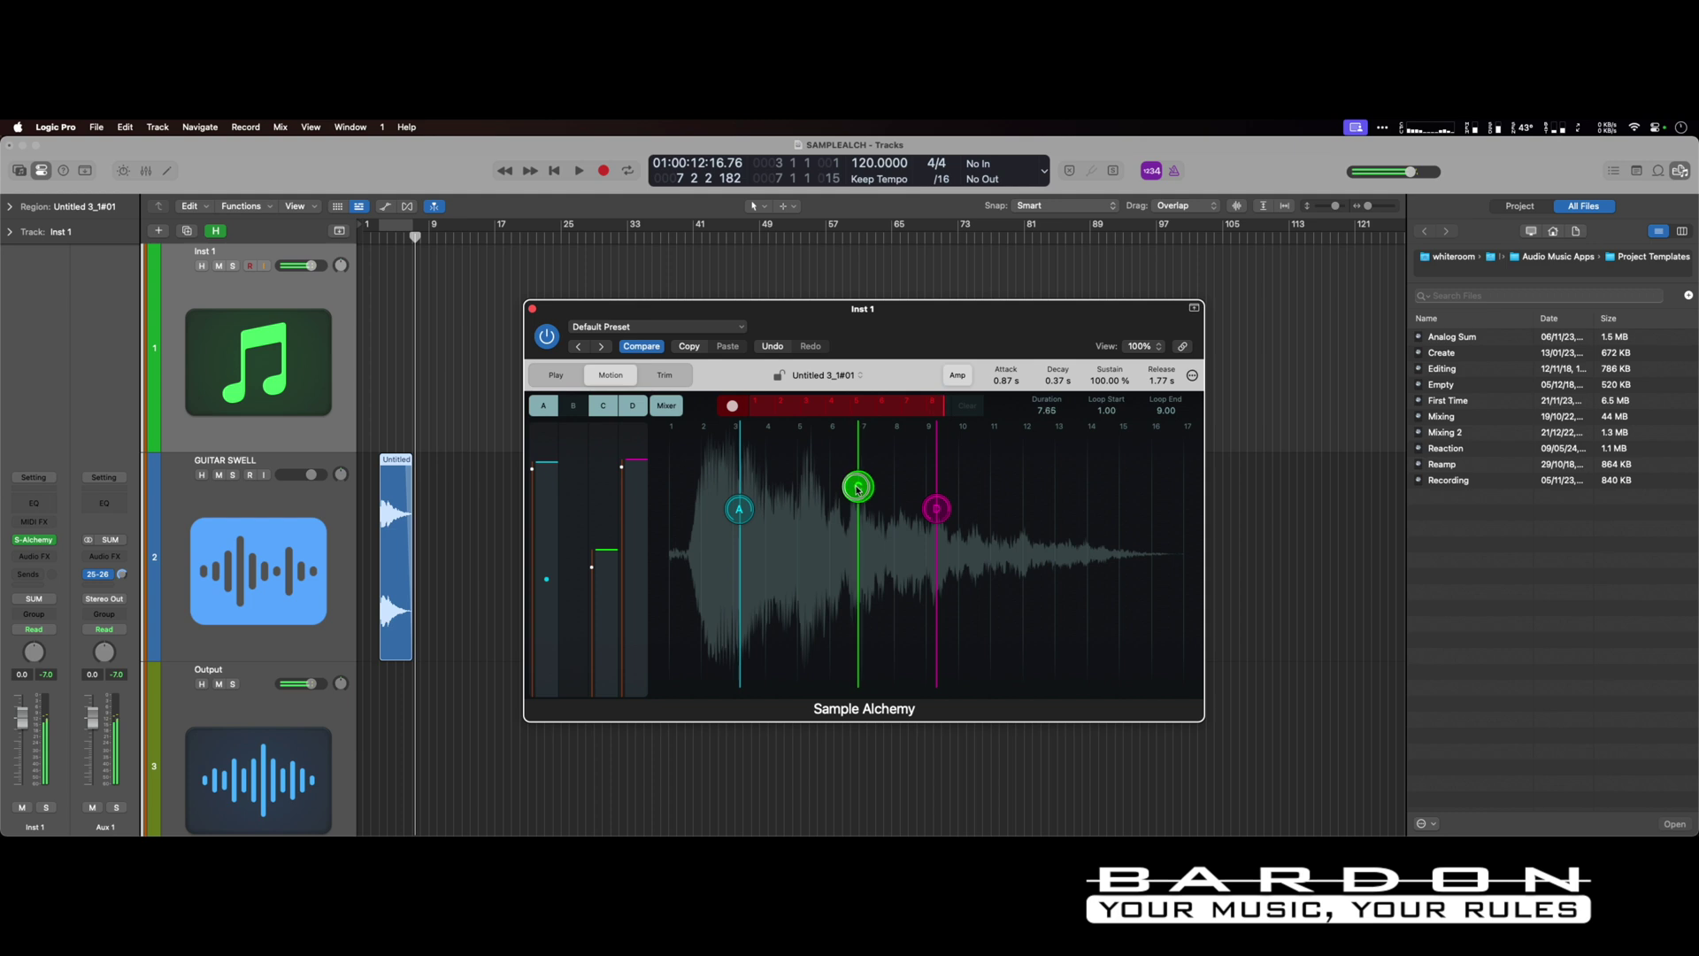
pyautogui.click(737, 410)
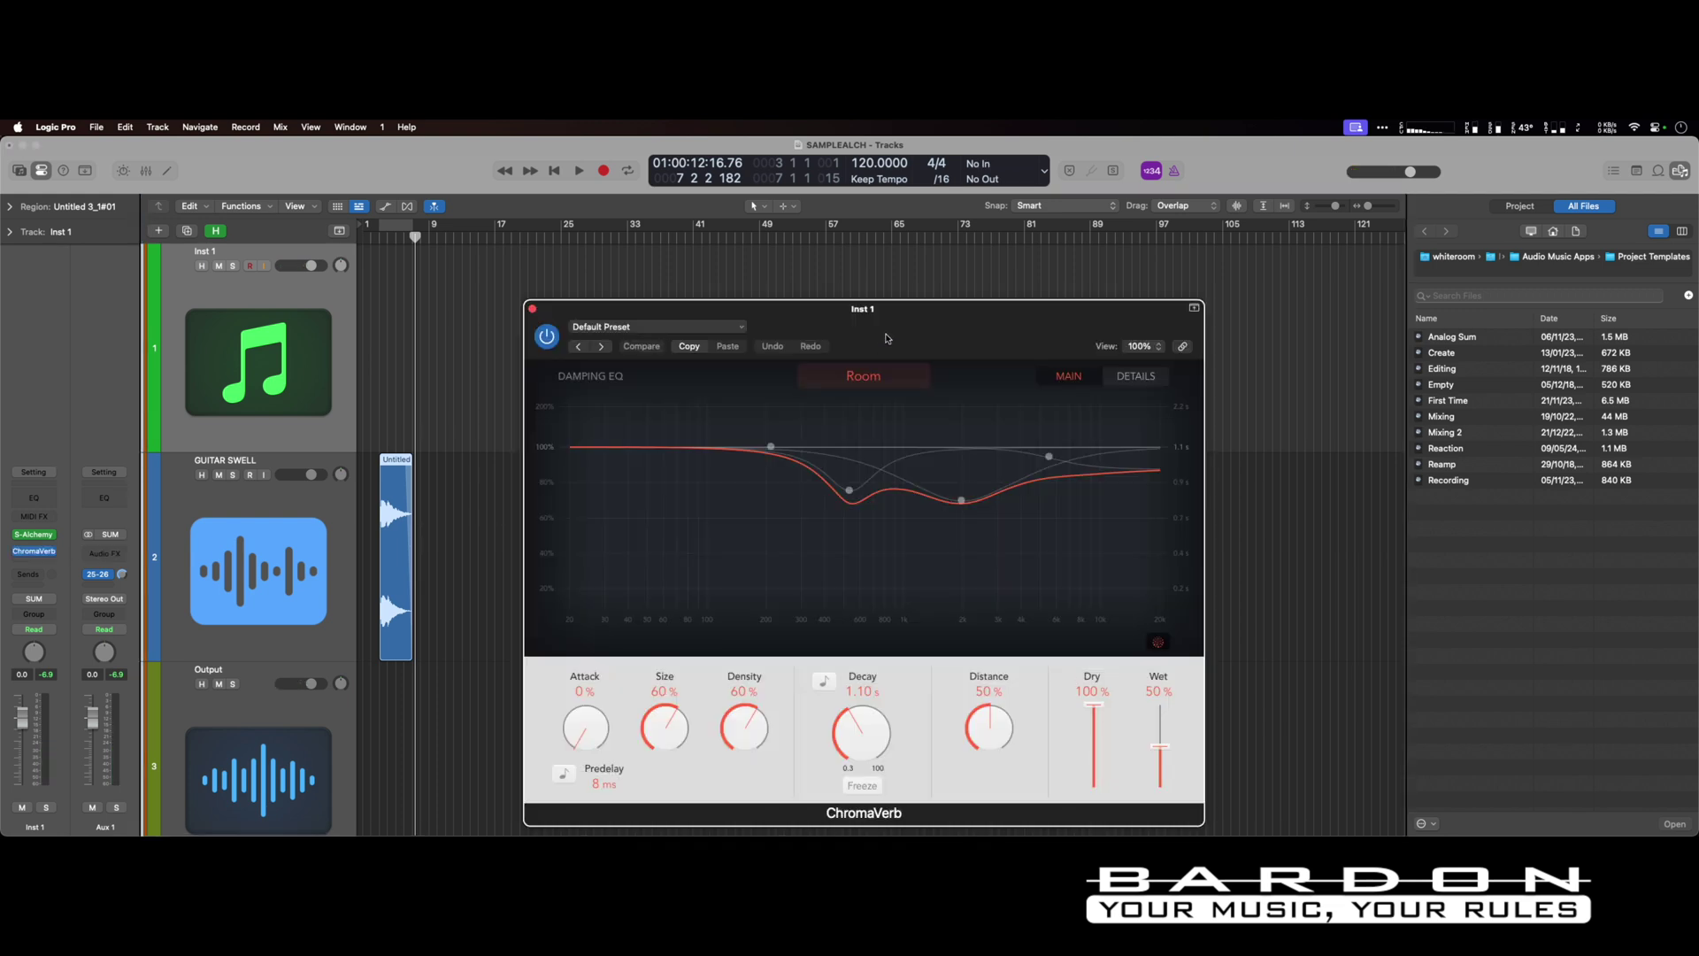
# - Move the ChromaVerb window aside and lift the damping EQ nodes upward
pyautogui.moveTo(890, 338); pyautogui.dragTo(747, 287)
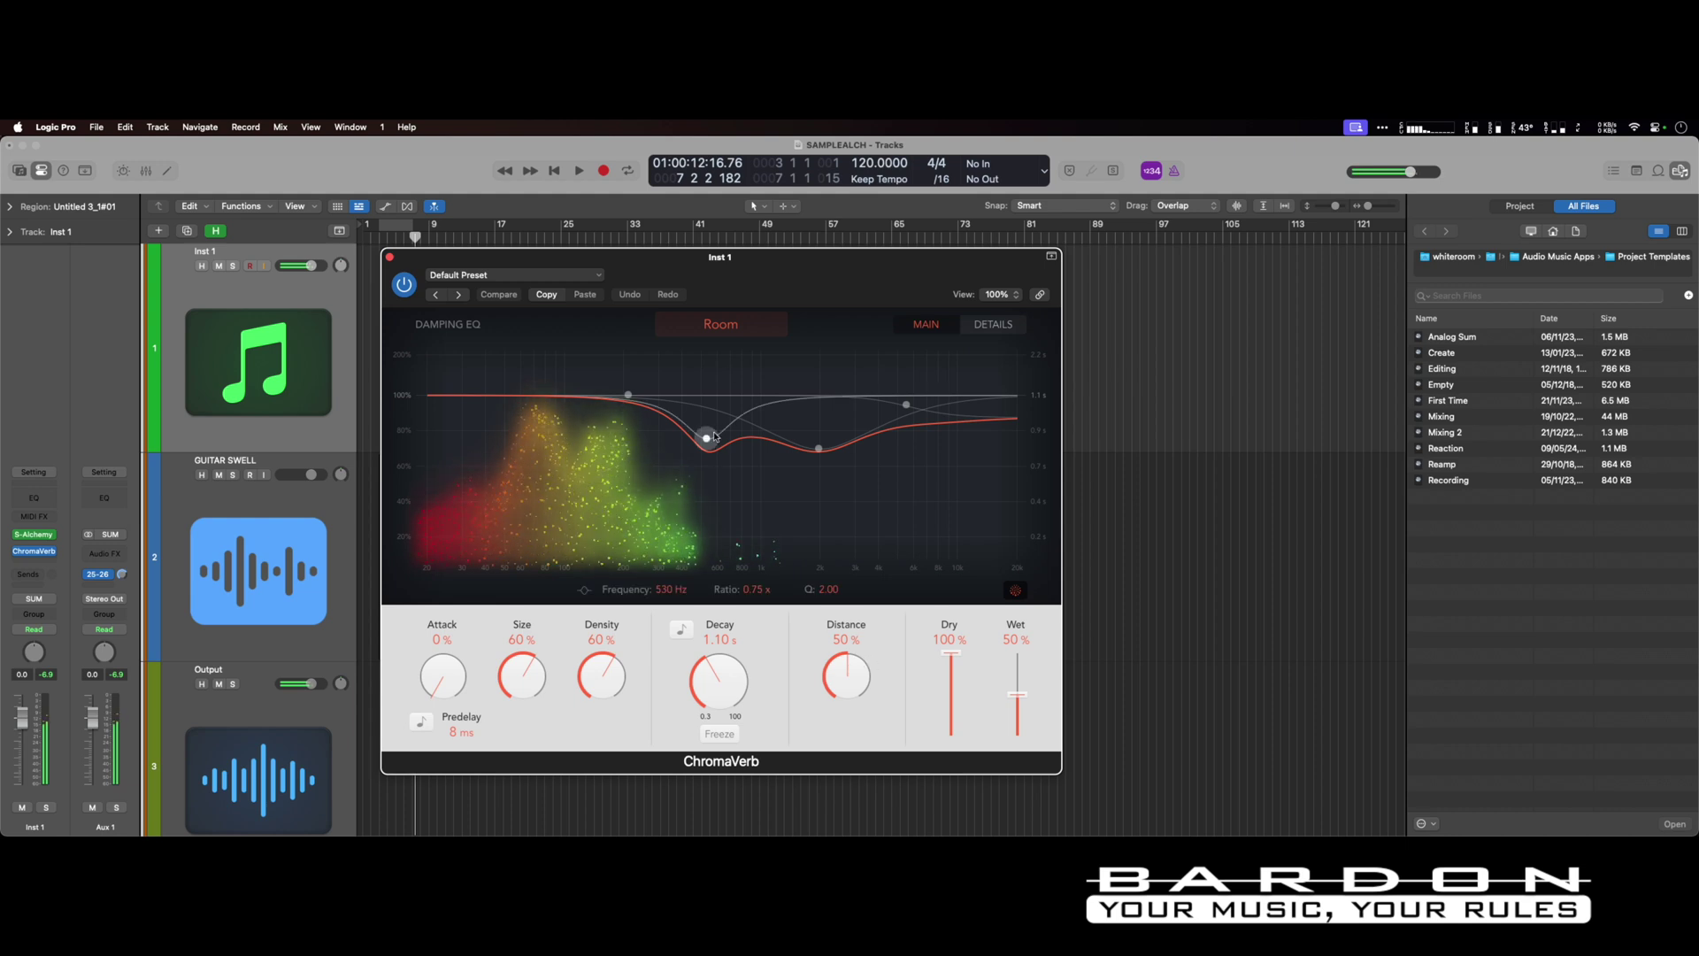
pyautogui.moveTo(708, 437); pyautogui.dragTo(538, 535)
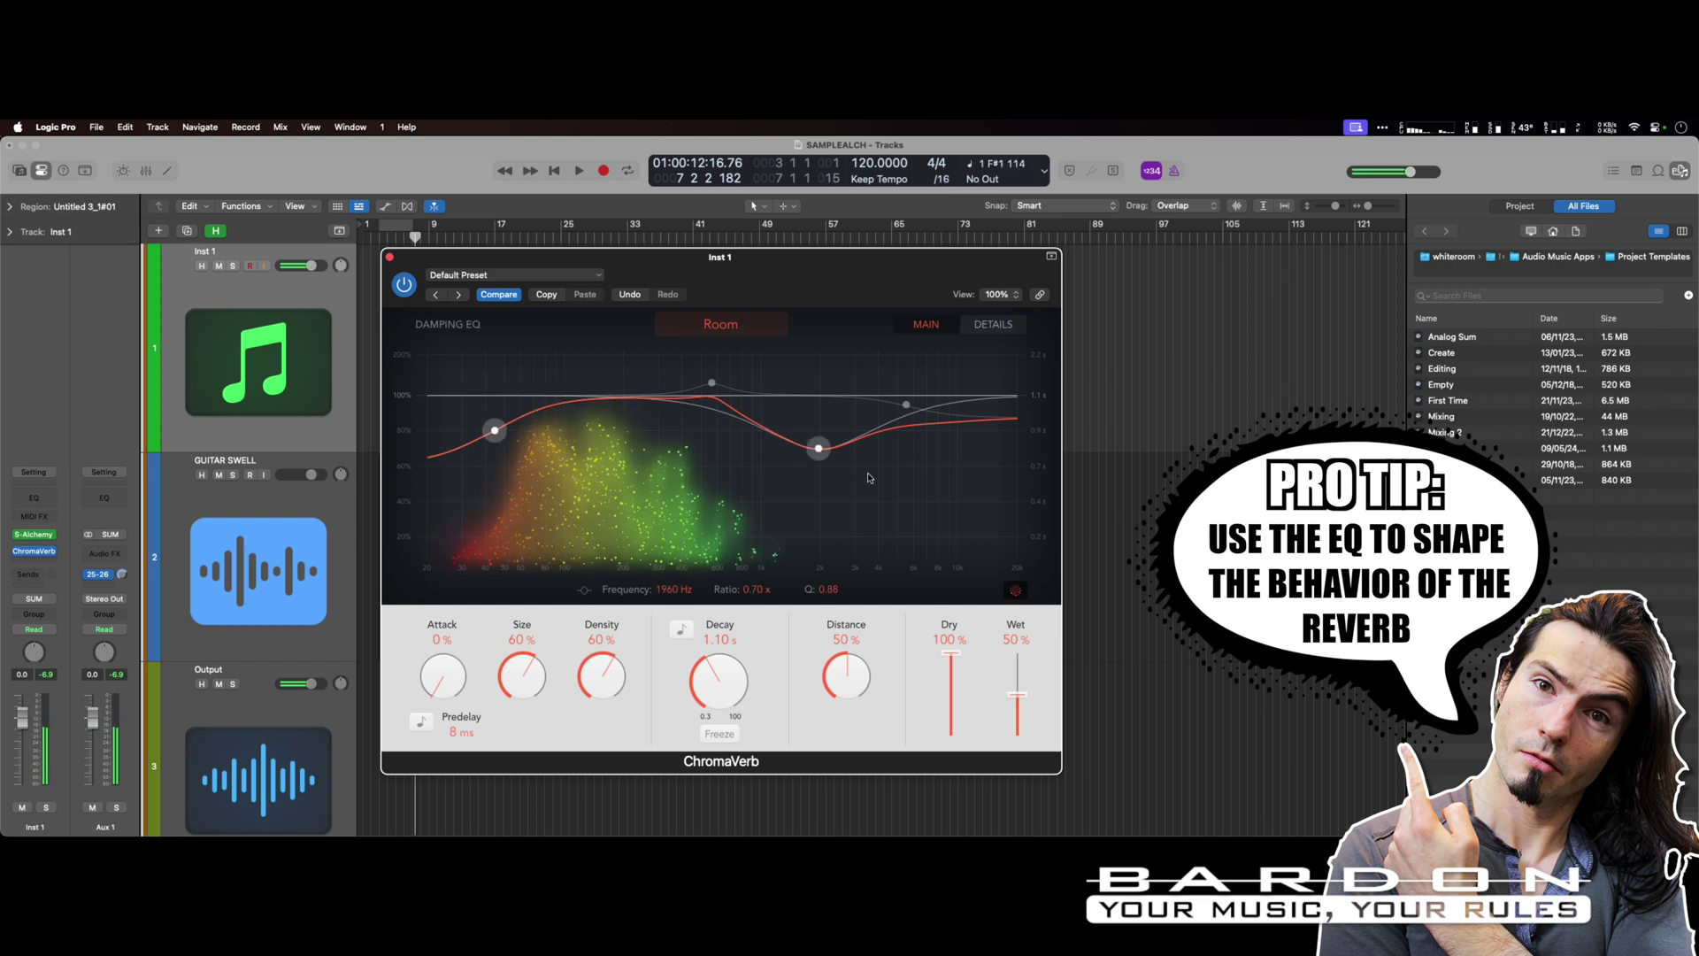
pyautogui.moveTo(821, 447); pyautogui.dragTo(817, 399)
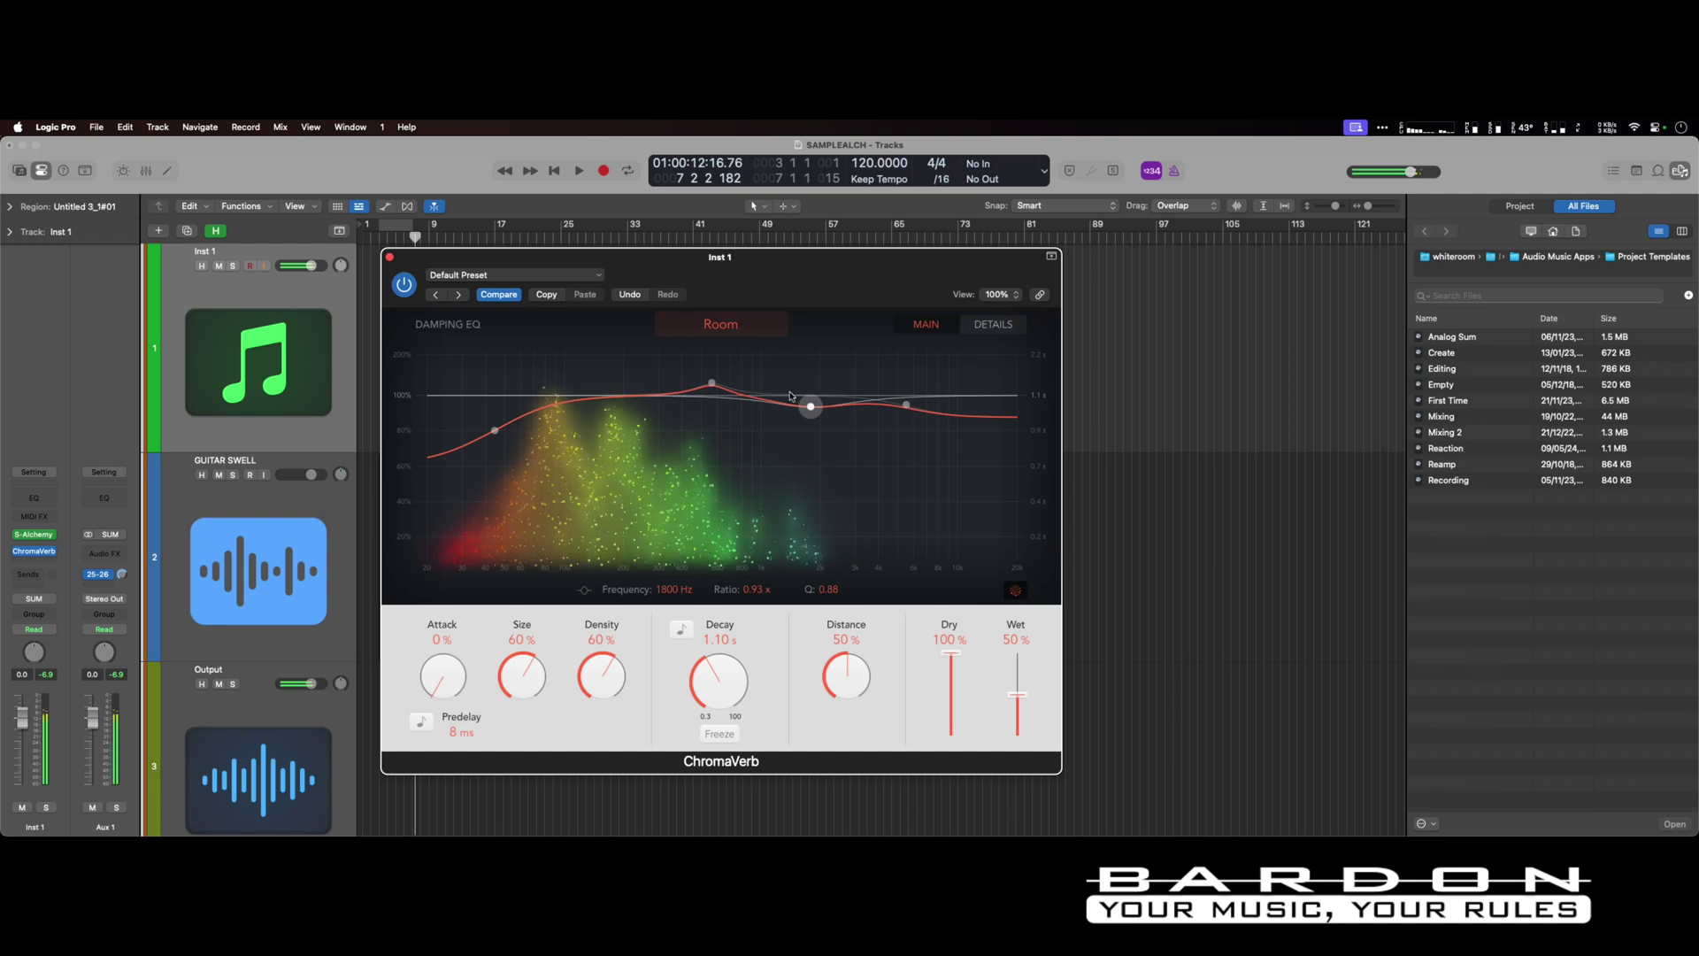
# - Set ChromaVerb Distance to 68 %, Wet to 75 % and Attack to 16 %
pyautogui.moveTo(840, 680); pyautogui.dragTo(867, 642)
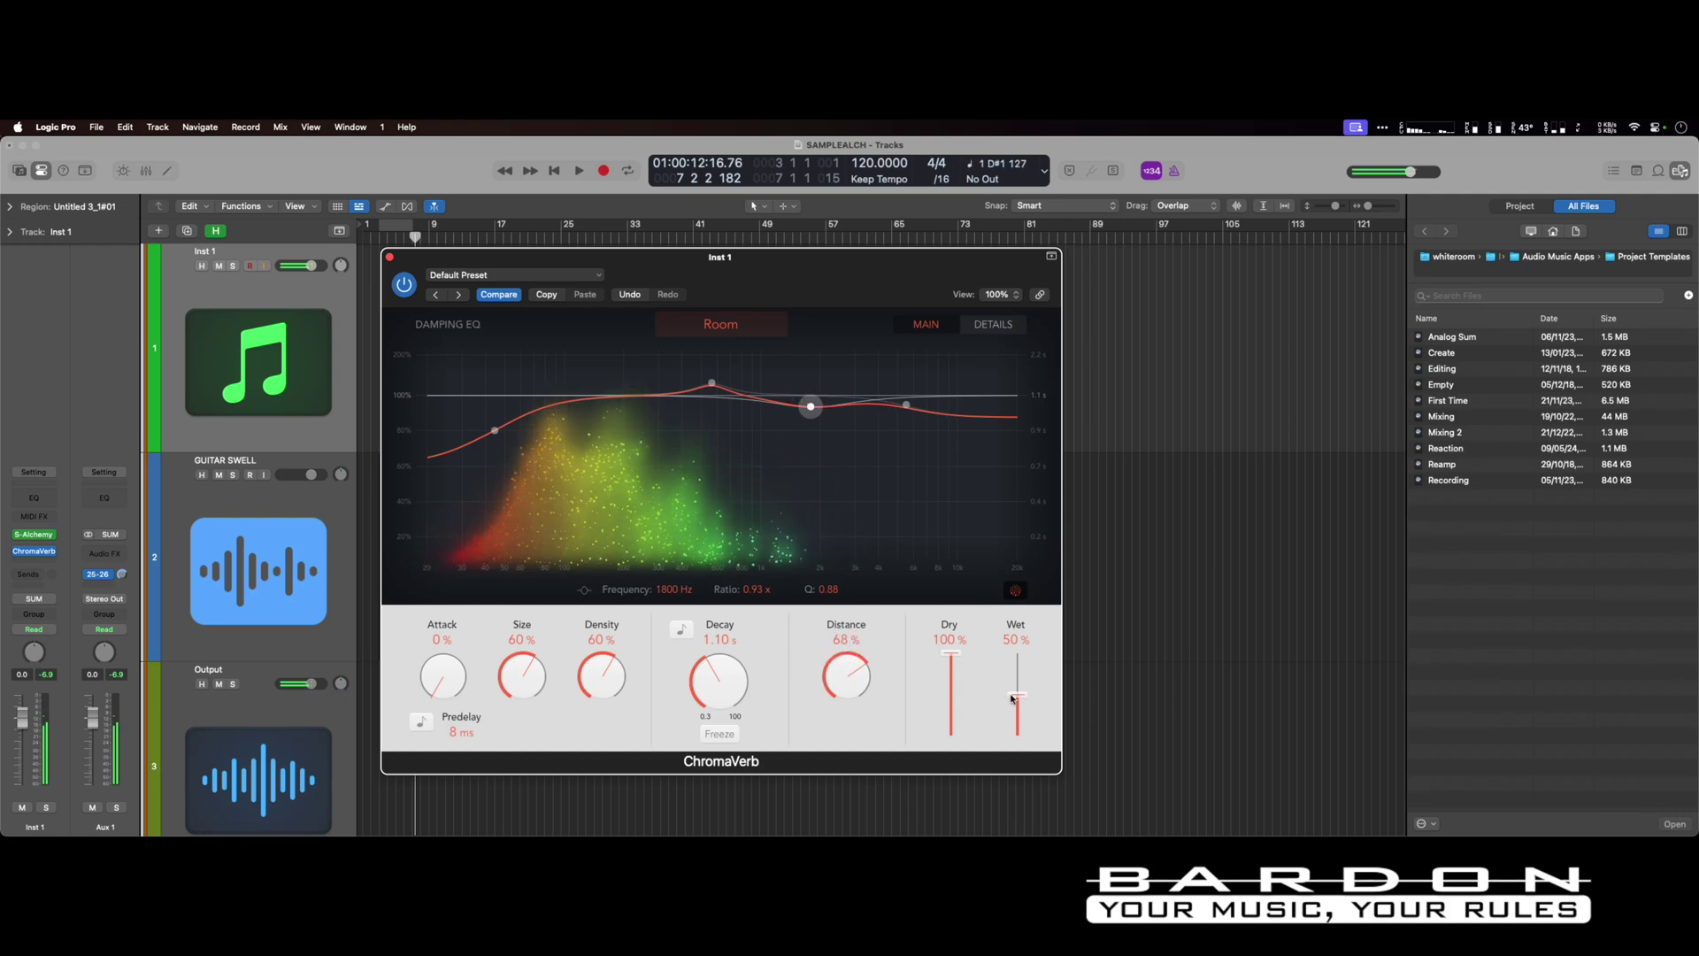
pyautogui.moveTo(1018, 697); pyautogui.dragTo(1014, 677)
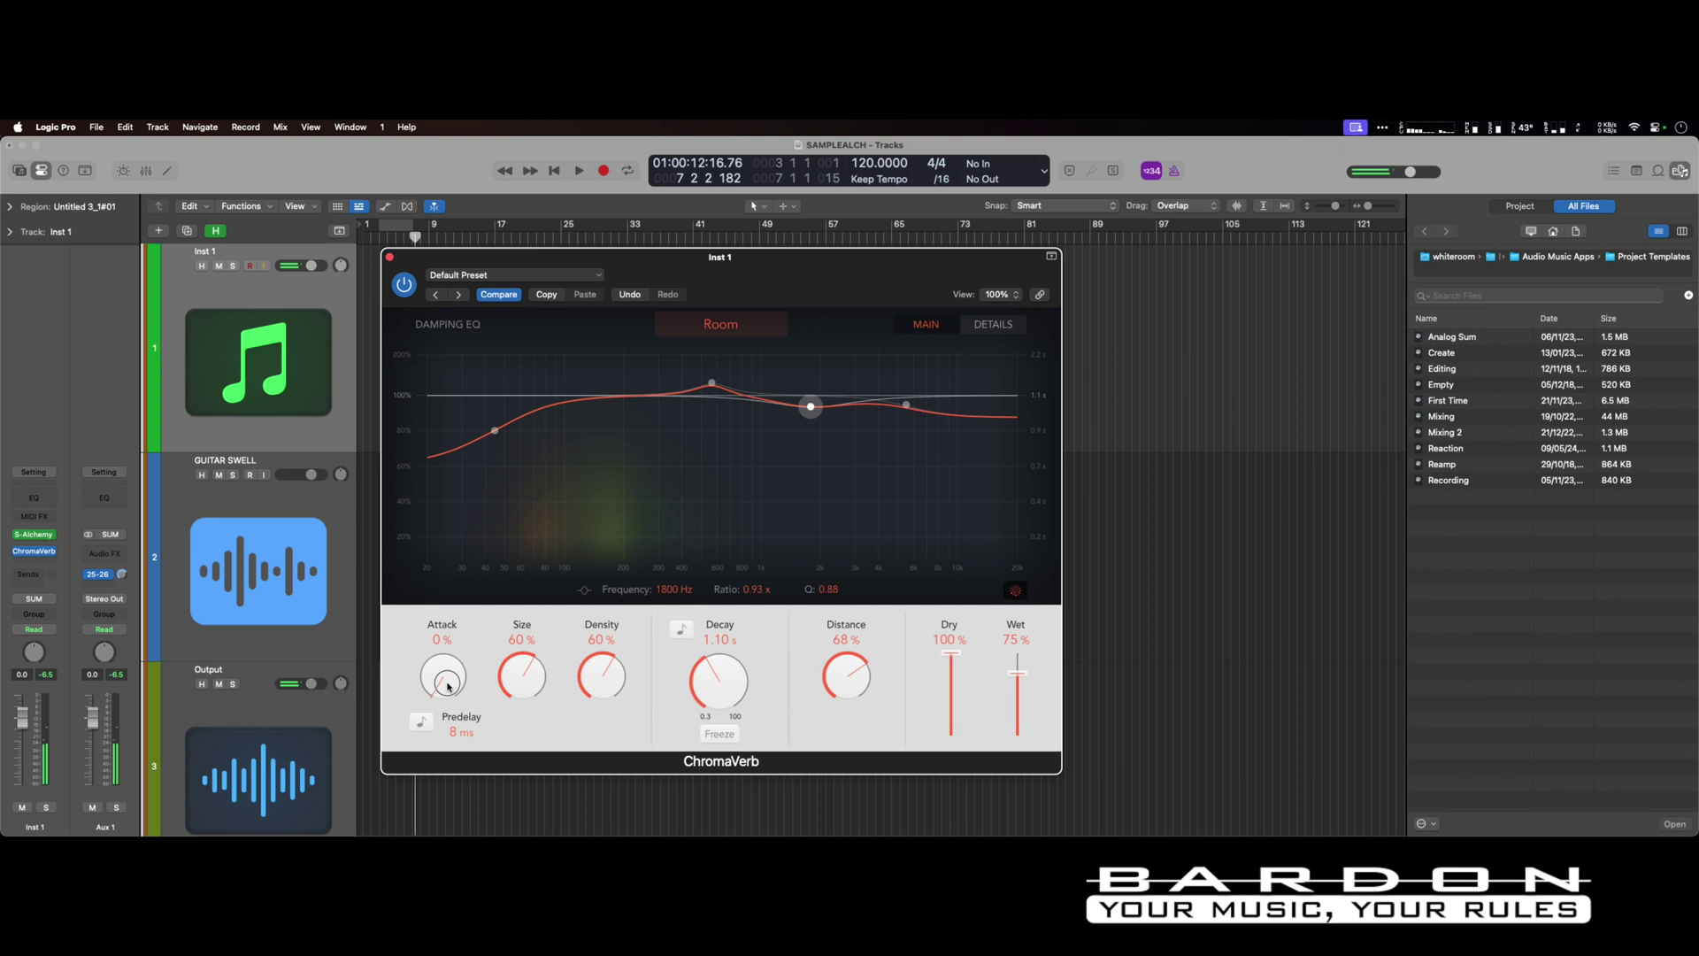
pyautogui.moveTo(448, 686); pyautogui.dragTo(453, 737)
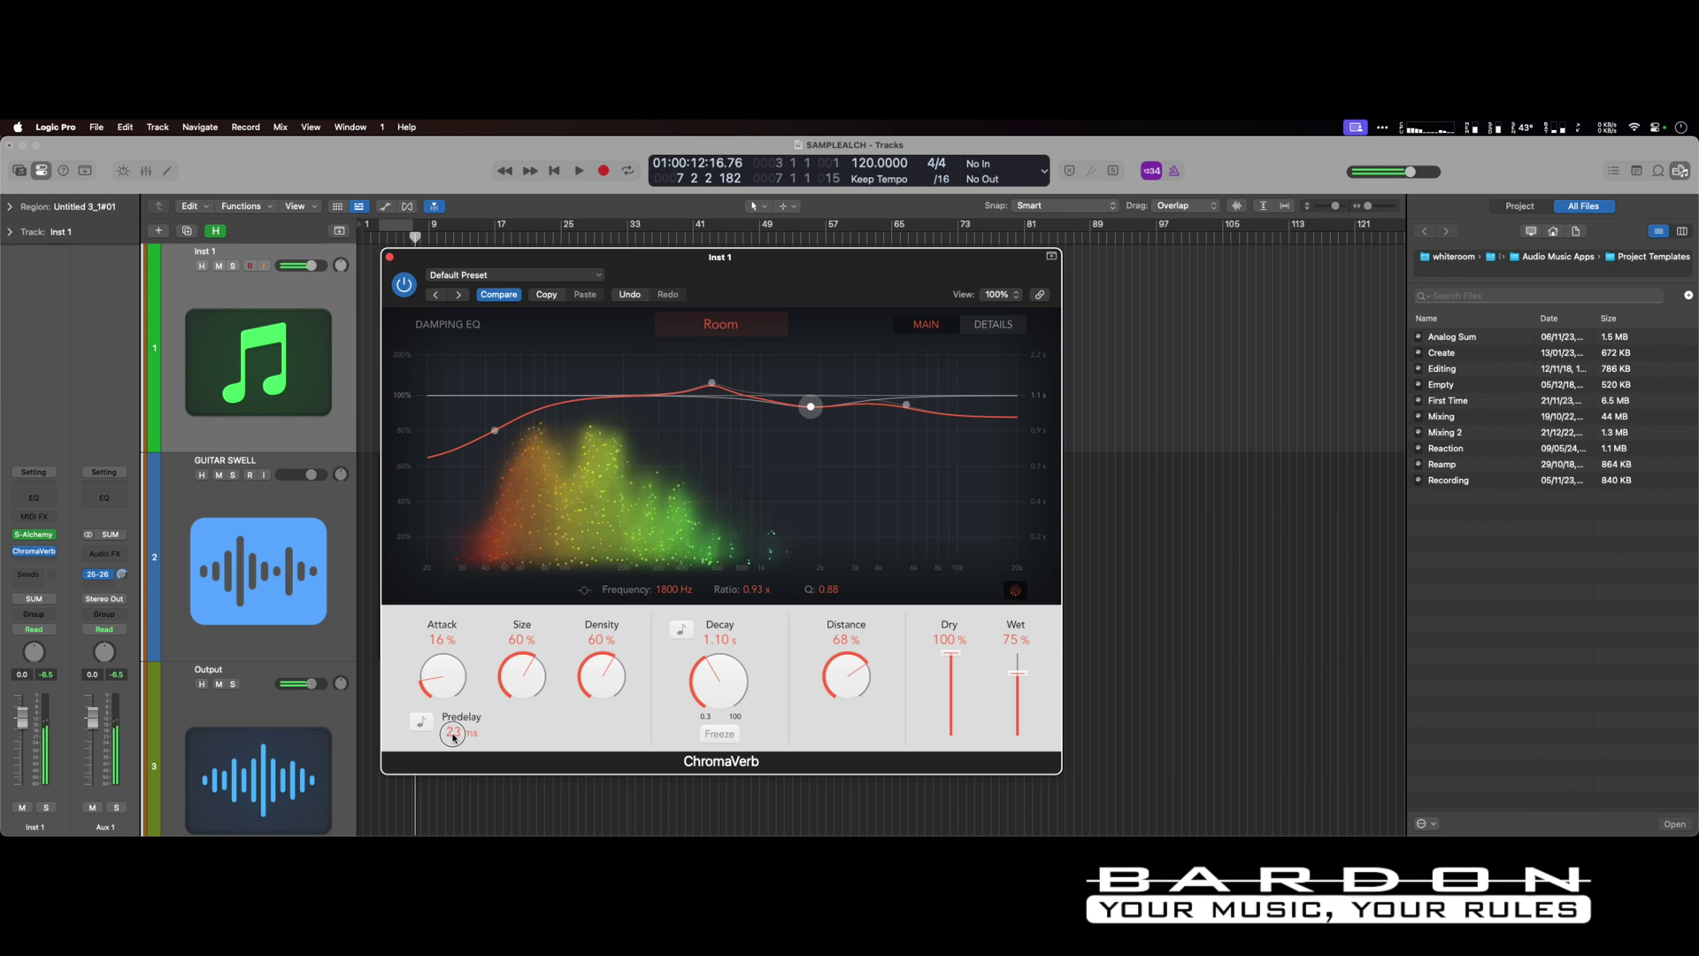
# - Lengthen ChromaVerb's predelay to 34 ms and decay to 3.60 s
pyautogui.moveTo(453, 738); pyautogui.dragTo(453, 740)
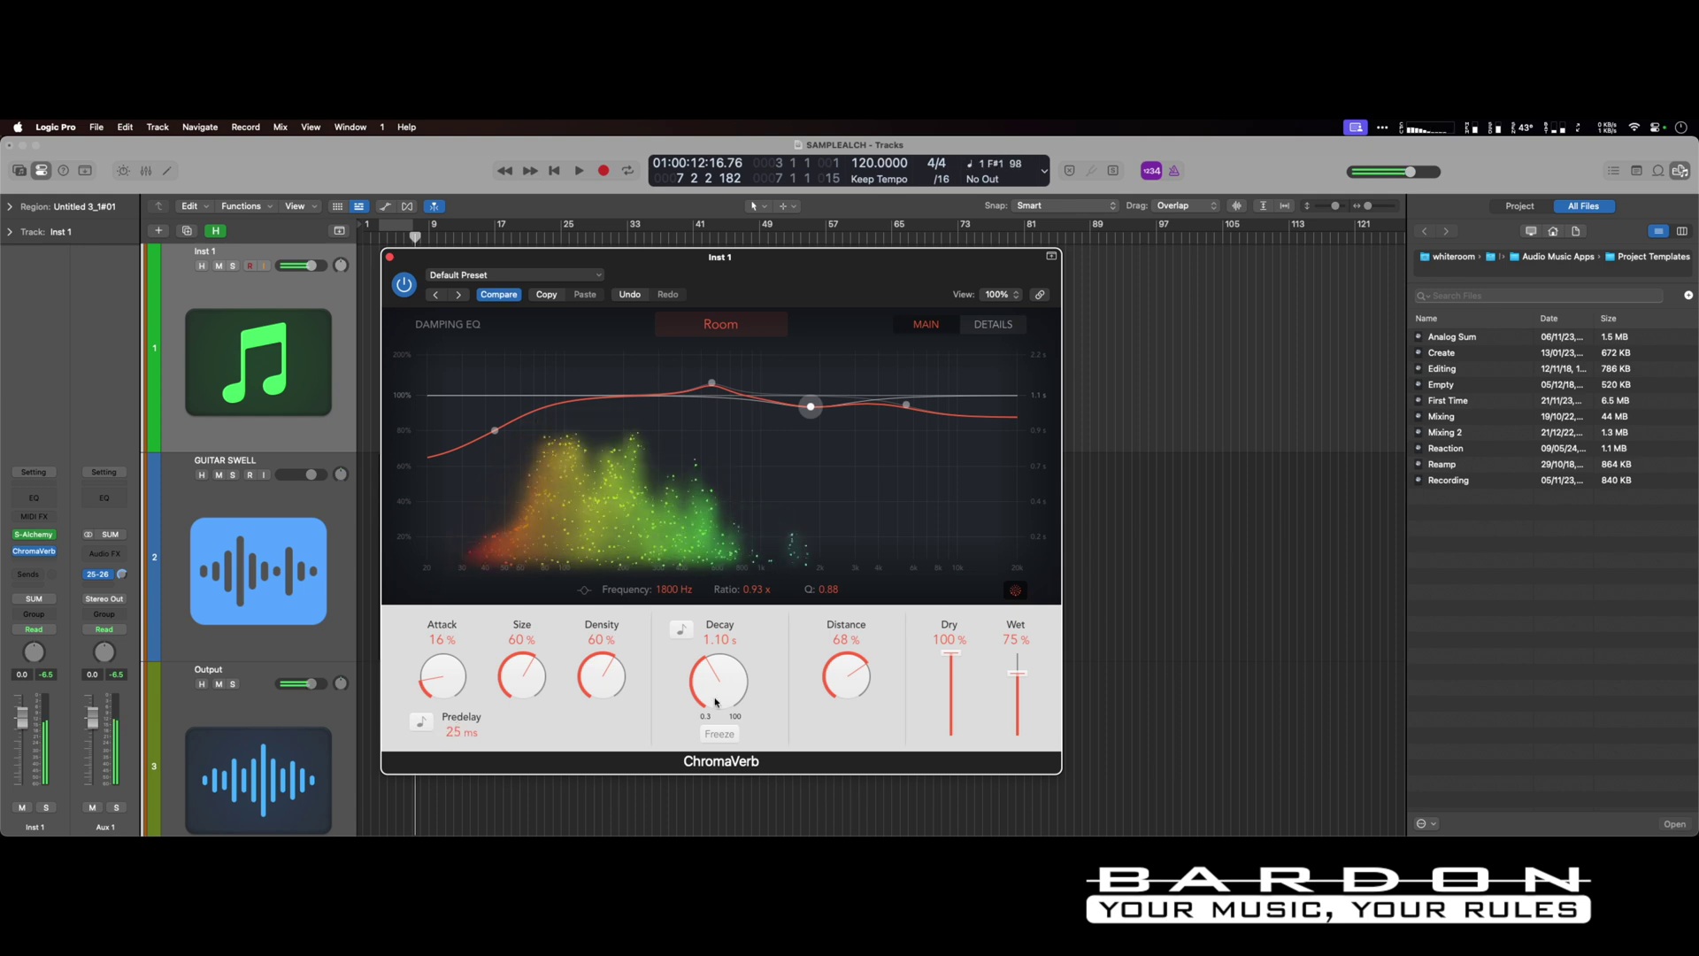
pyautogui.moveTo(469, 739); pyautogui.dragTo(460, 733)
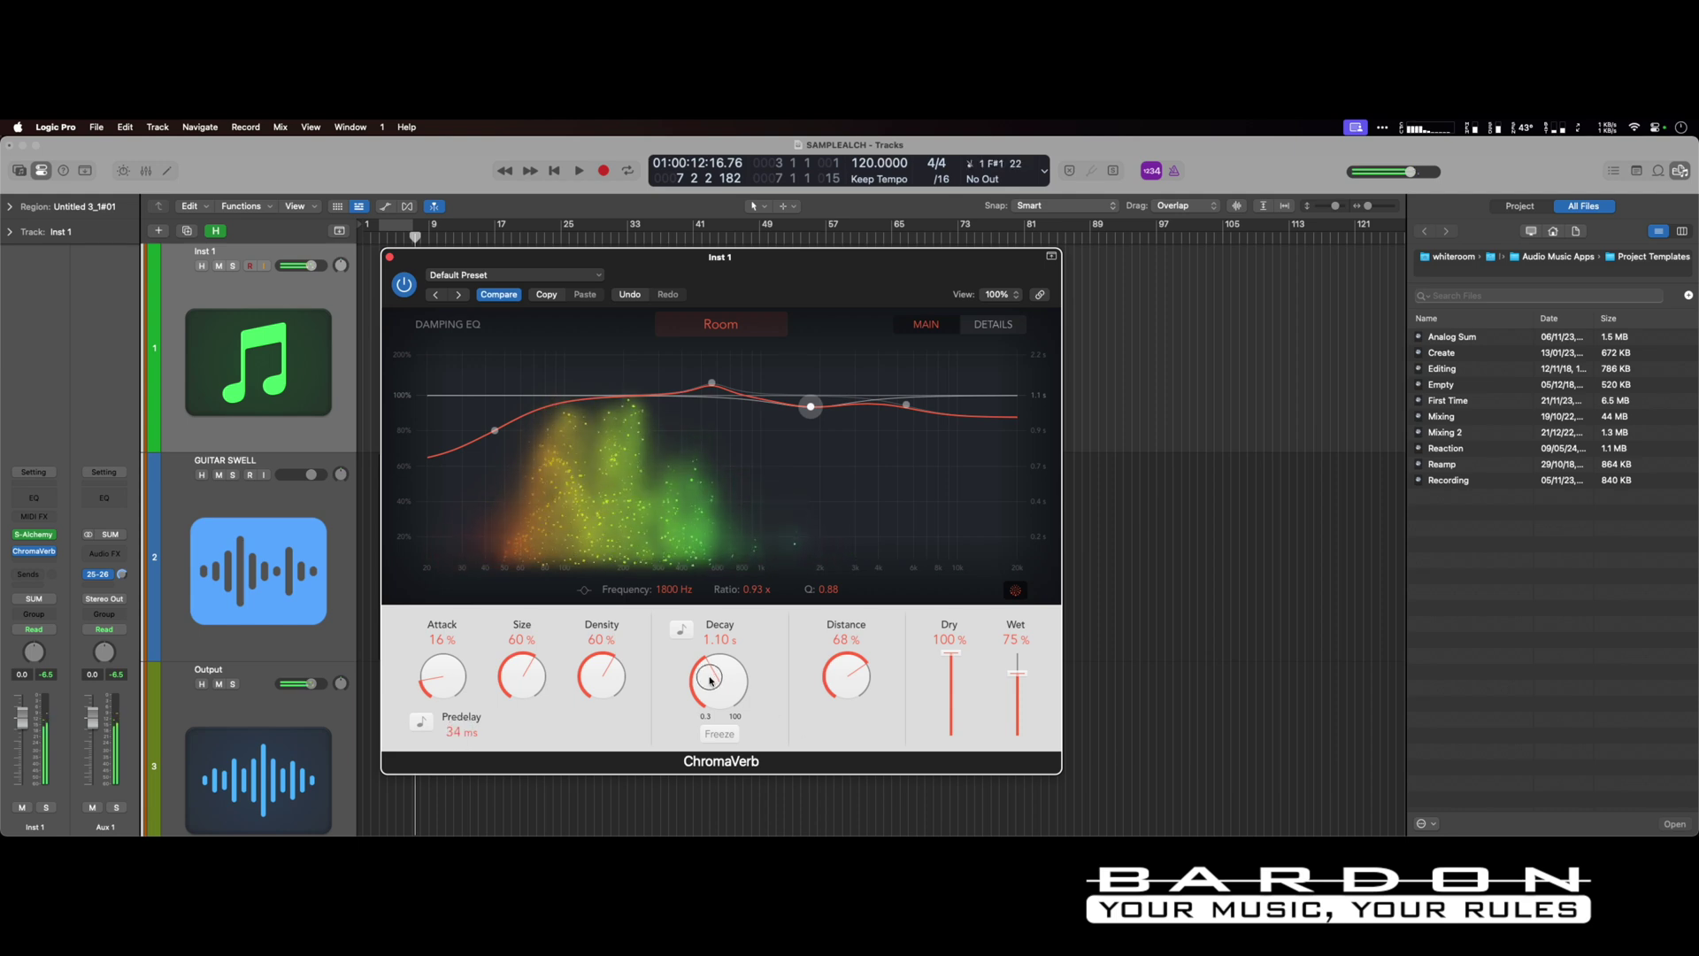
pyautogui.moveTo(715, 675); pyautogui.dragTo(729, 637)
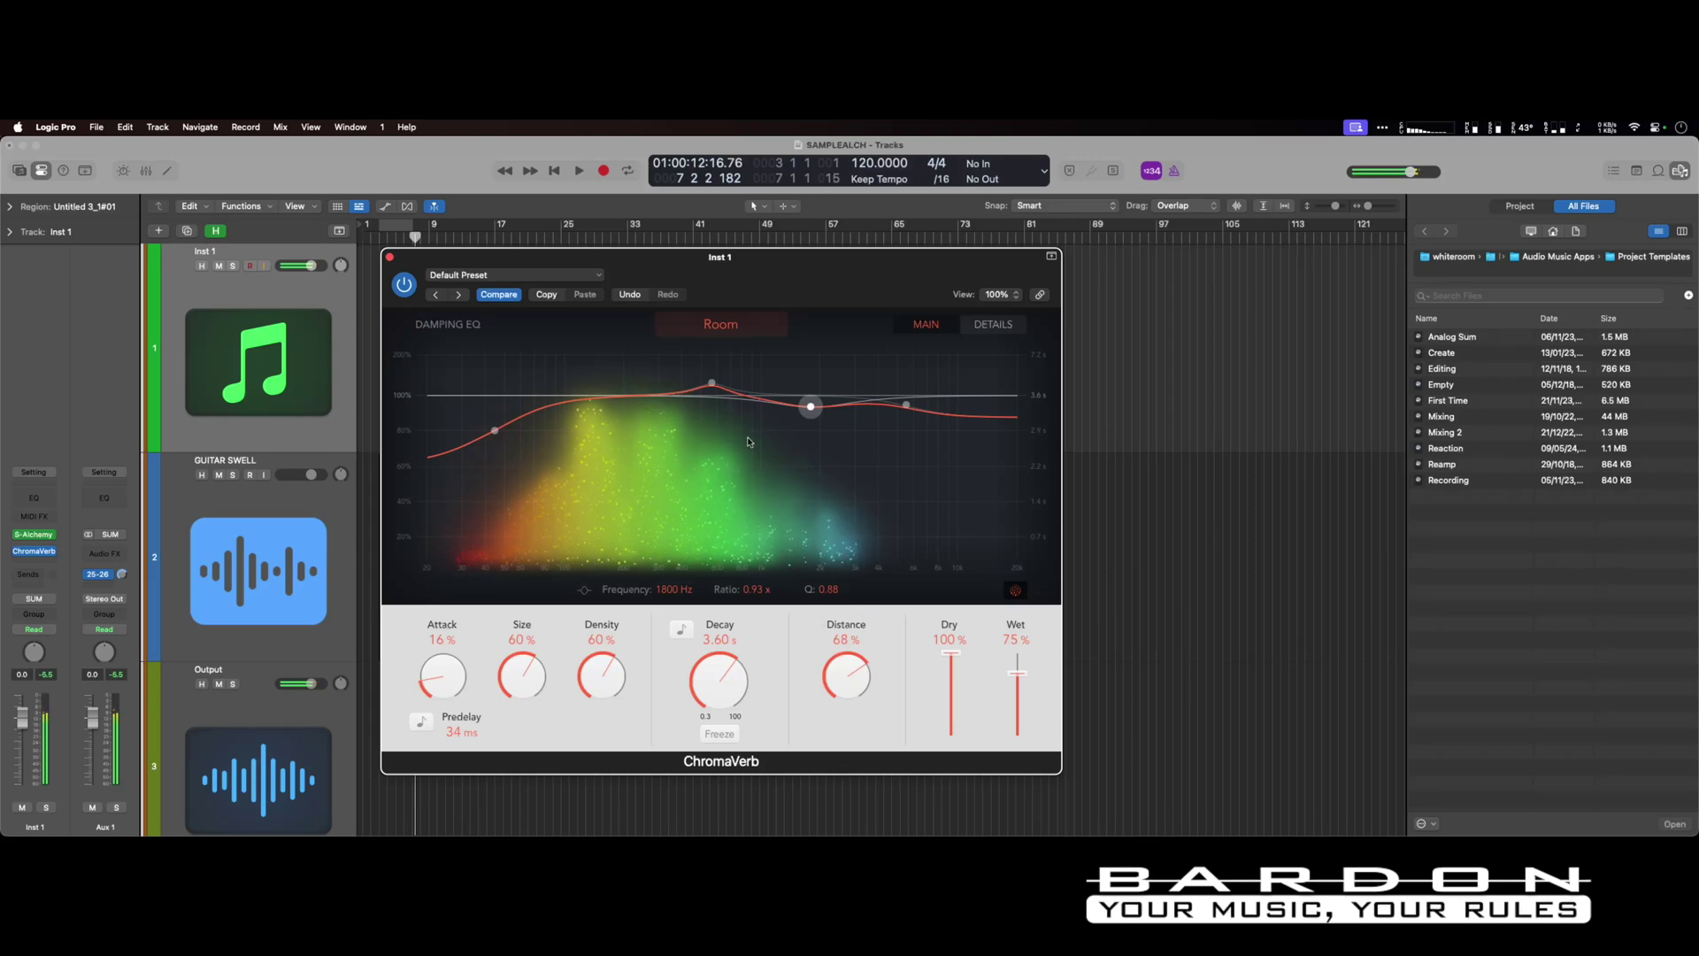
# - Change the reverb room type from Room to Airy
pyautogui.click(745, 338)
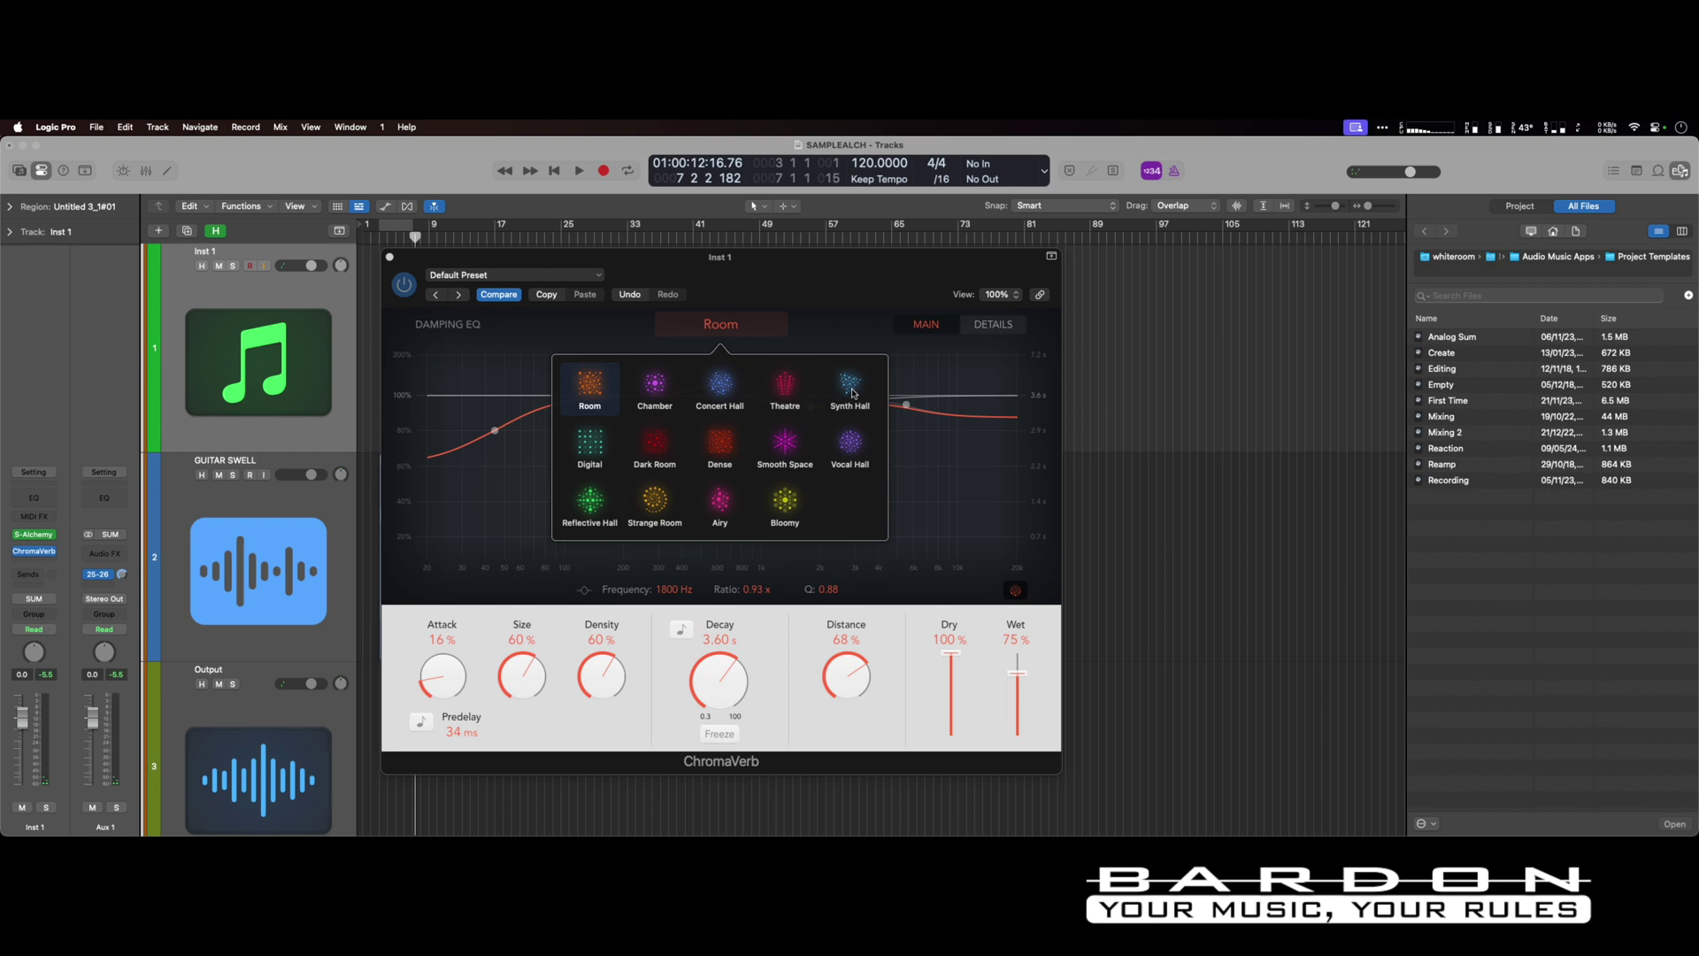
pyautogui.click(721, 506)
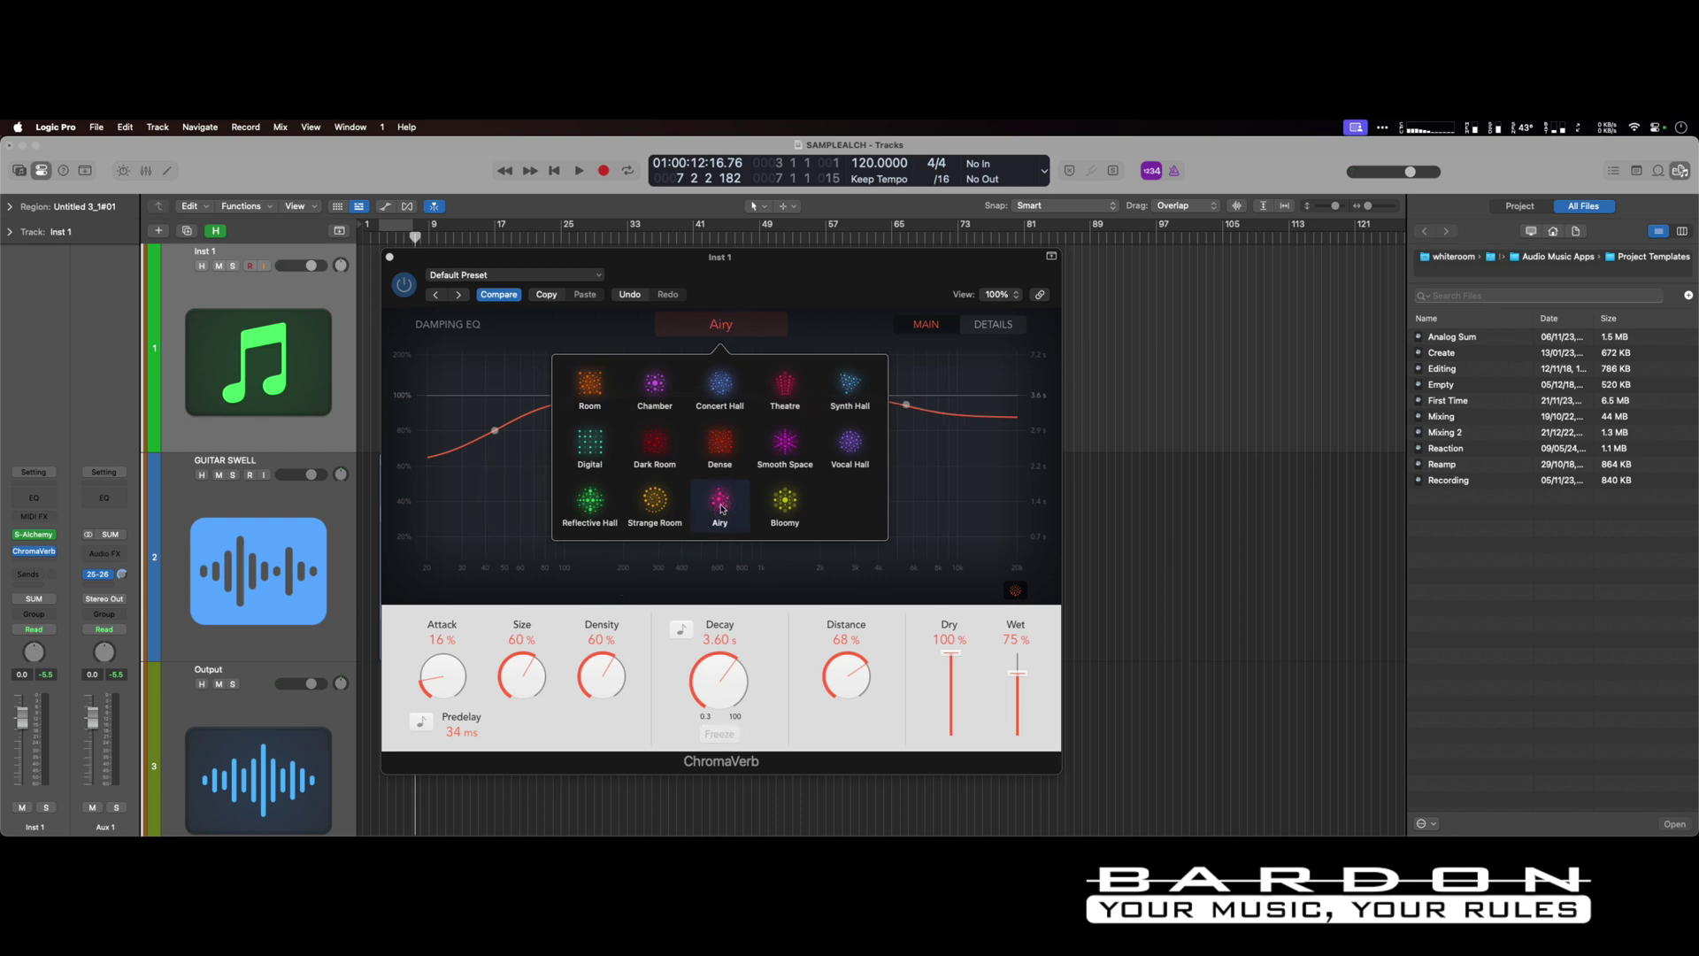
pyautogui.click(815, 327)
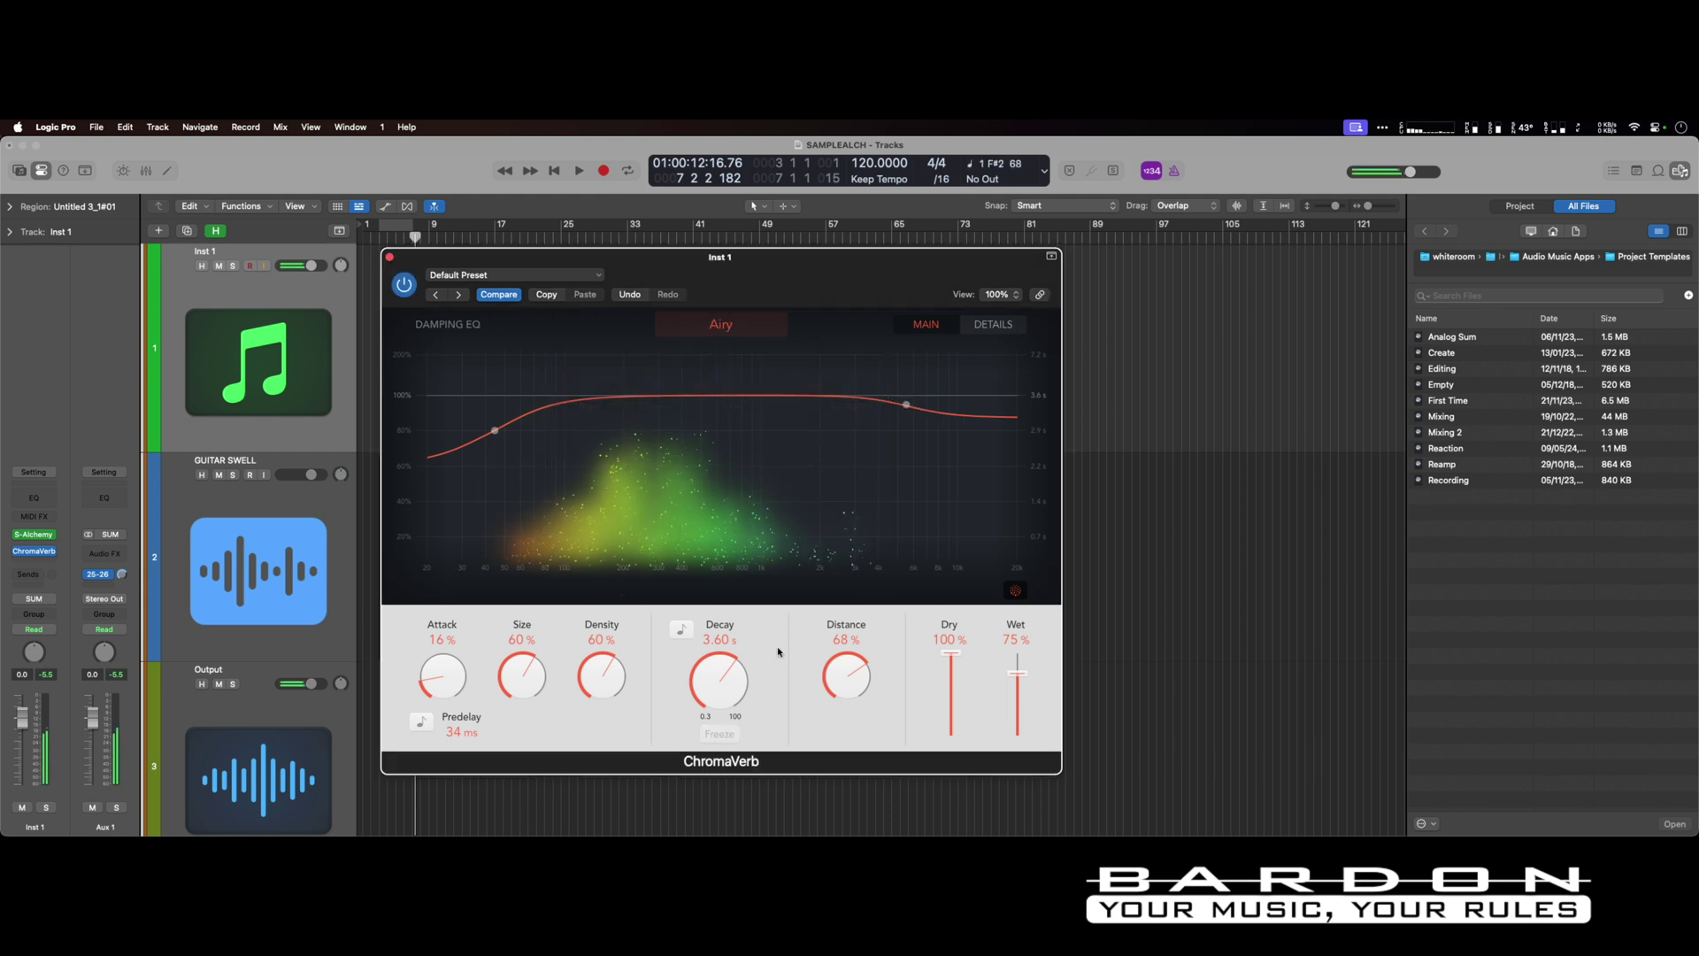
# - Add a low cut around 600 Hz and a +18.5 dB bell boost at 1200 Hz
pyautogui.click(989, 325)
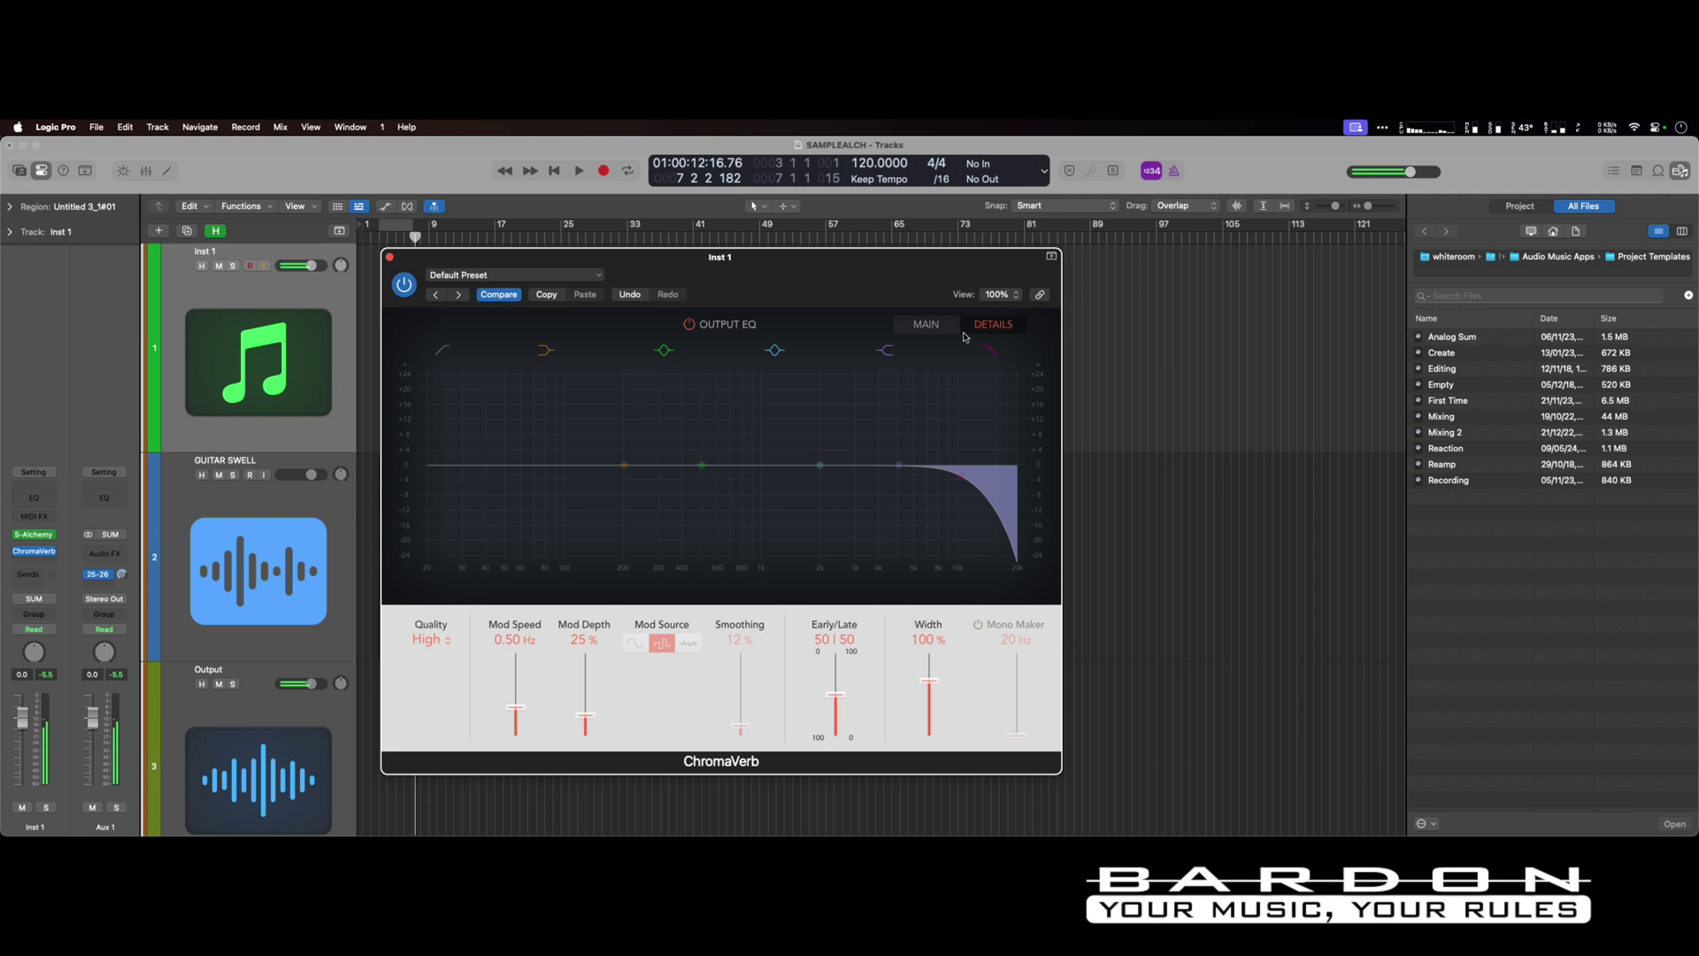
pyautogui.click(444, 352)
pyautogui.moveTo(431, 475); pyautogui.dragTo(678, 473)
pyautogui.moveTo(820, 465); pyautogui.dragTo(782, 401)
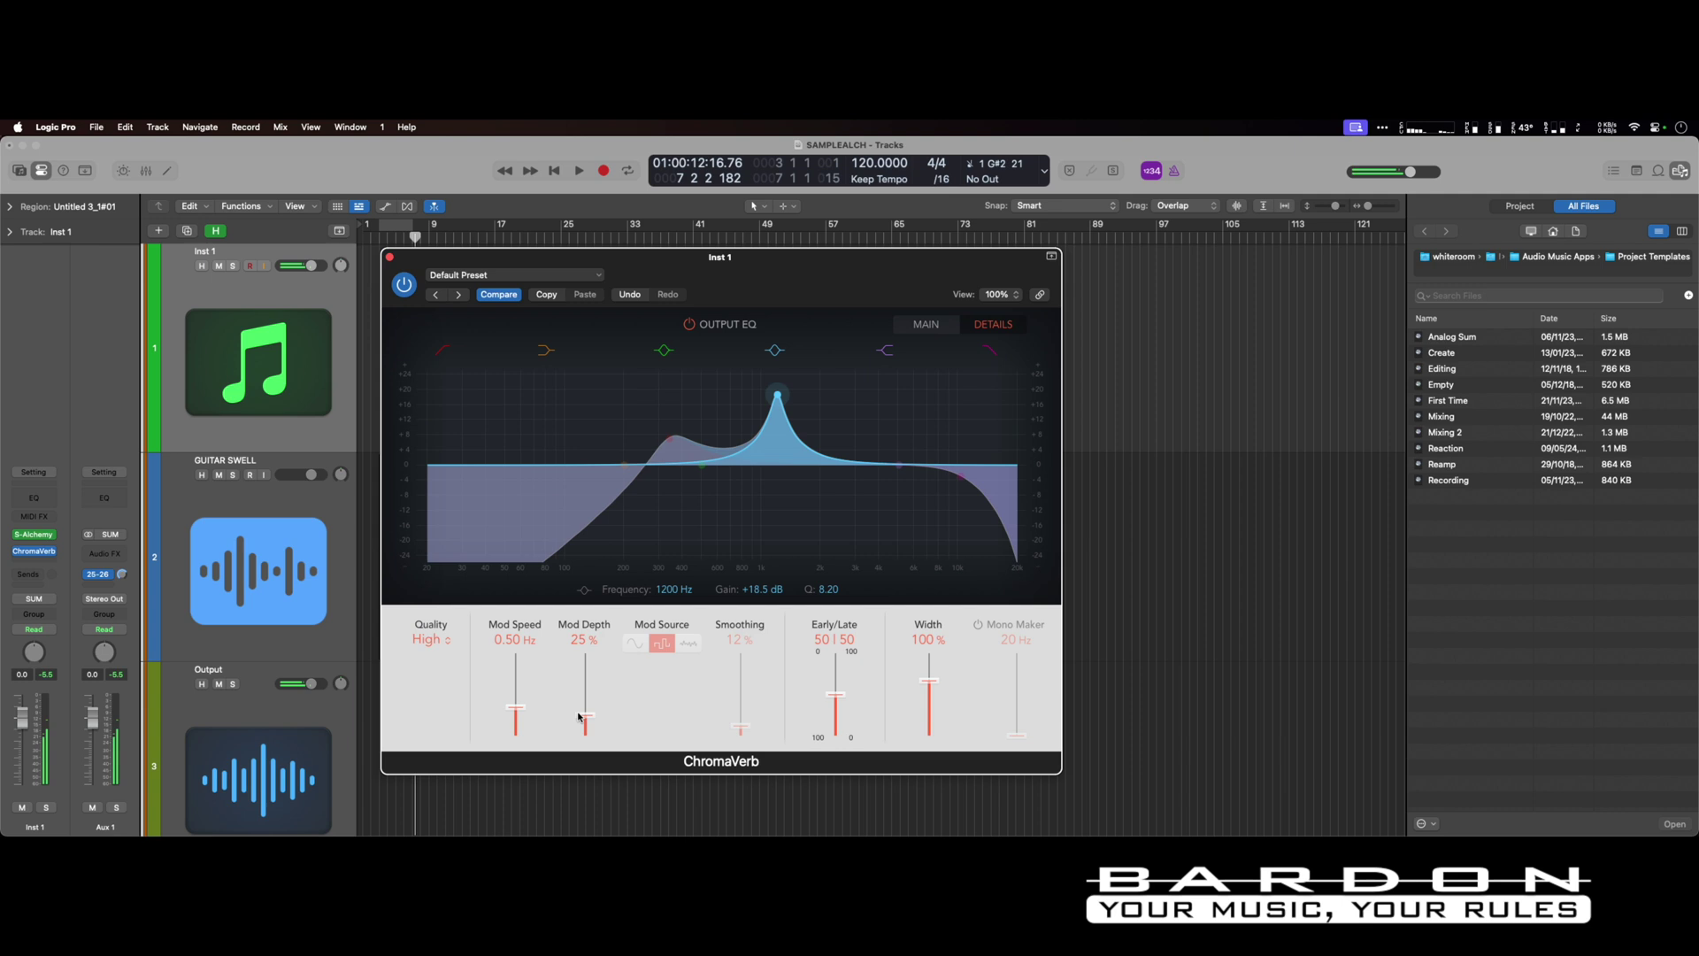
# - Raise reverb modulation depth to 59 % and speed to 1.20 Hz
pyautogui.moveTo(579, 717); pyautogui.dragTo(623, 703)
pyautogui.scroll(2, 510, 645)
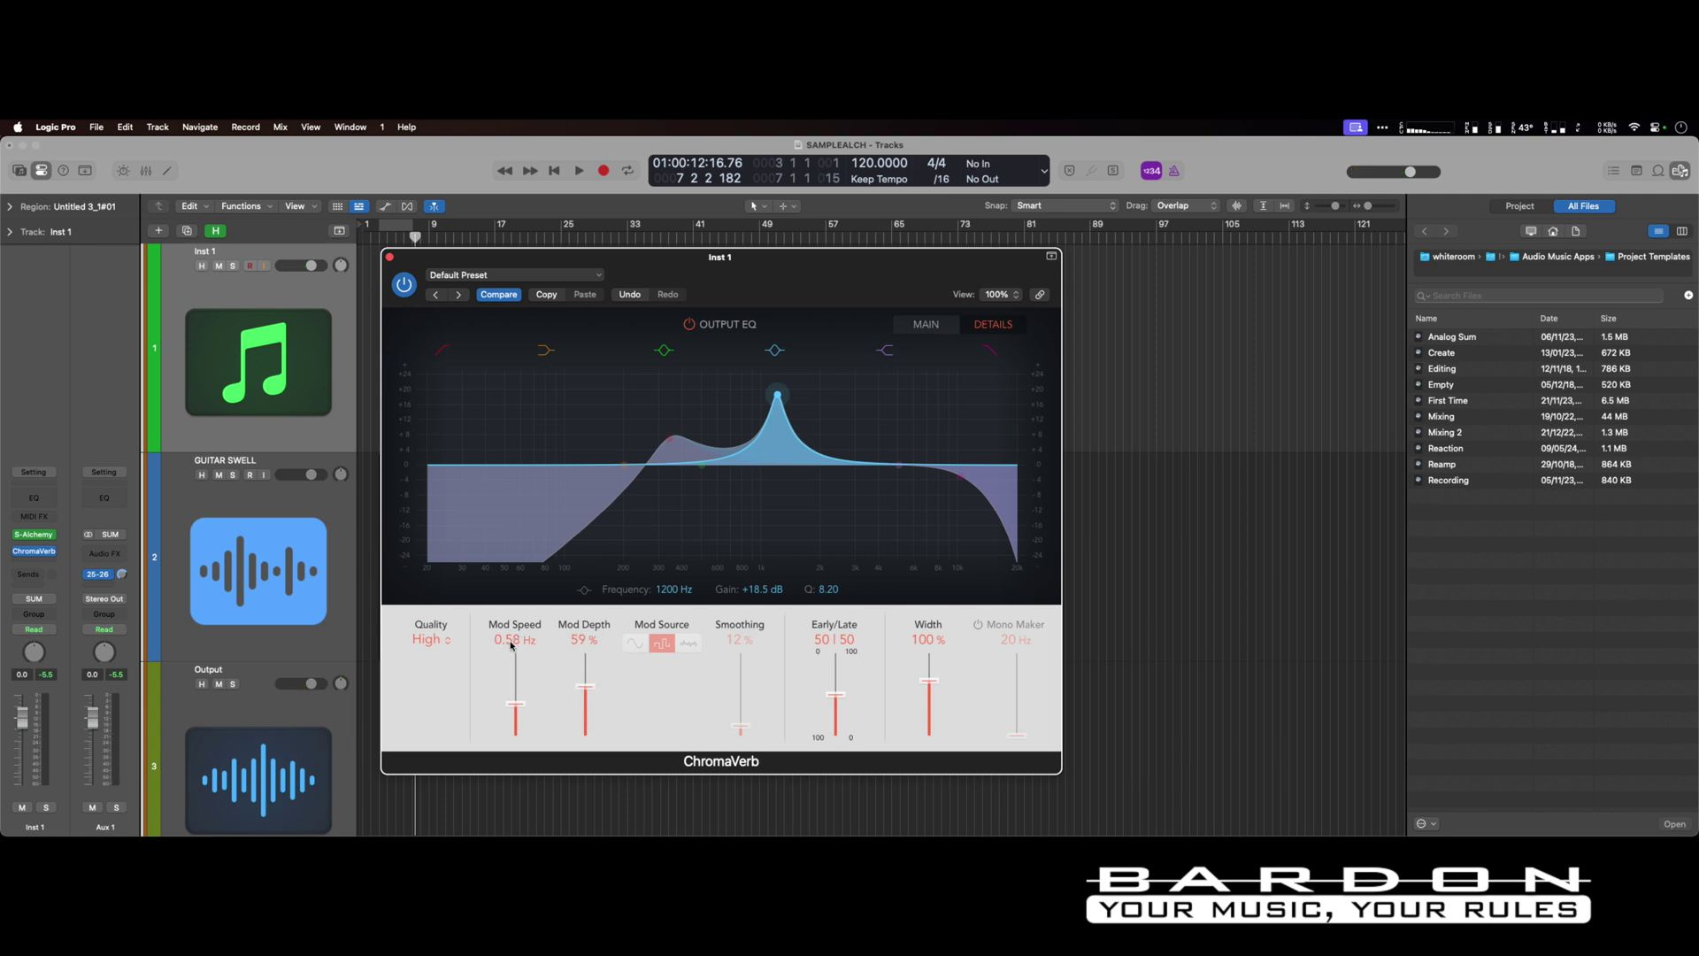
pyautogui.moveTo(518, 704); pyautogui.dragTo(518, 692)
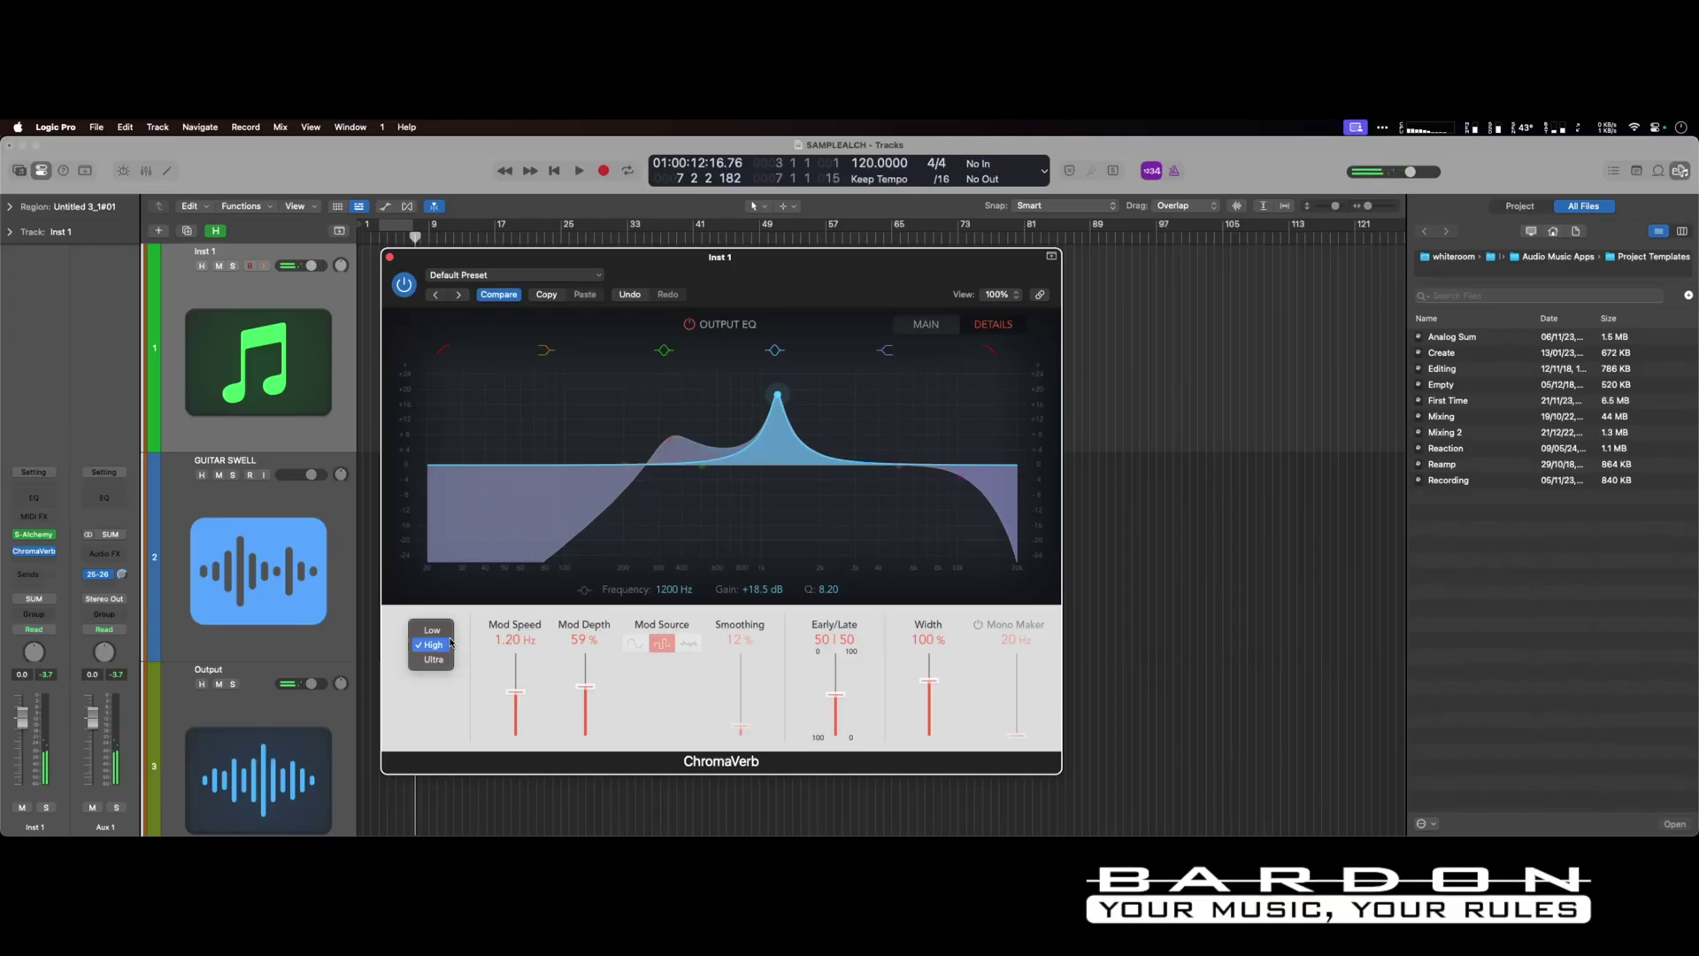
# - Choose Low in the Quality popup and push stereo Width up to 112 %
pyautogui.click(433, 630)
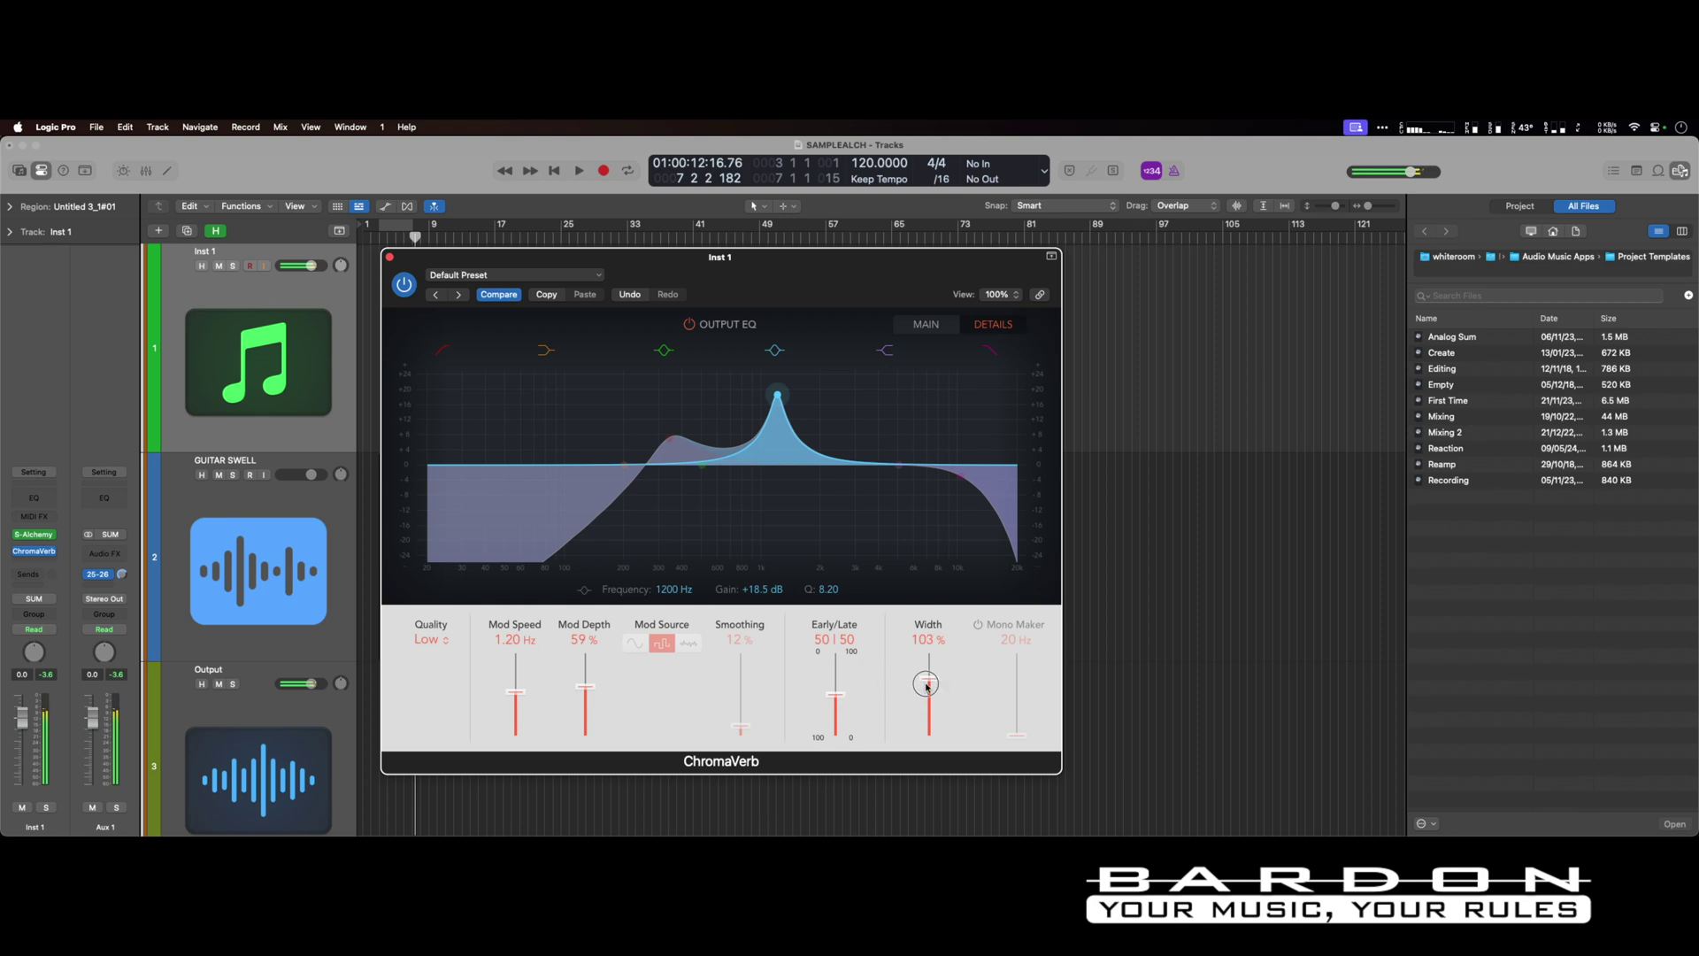
pyautogui.moveTo(928, 682); pyautogui.dragTo(928, 675)
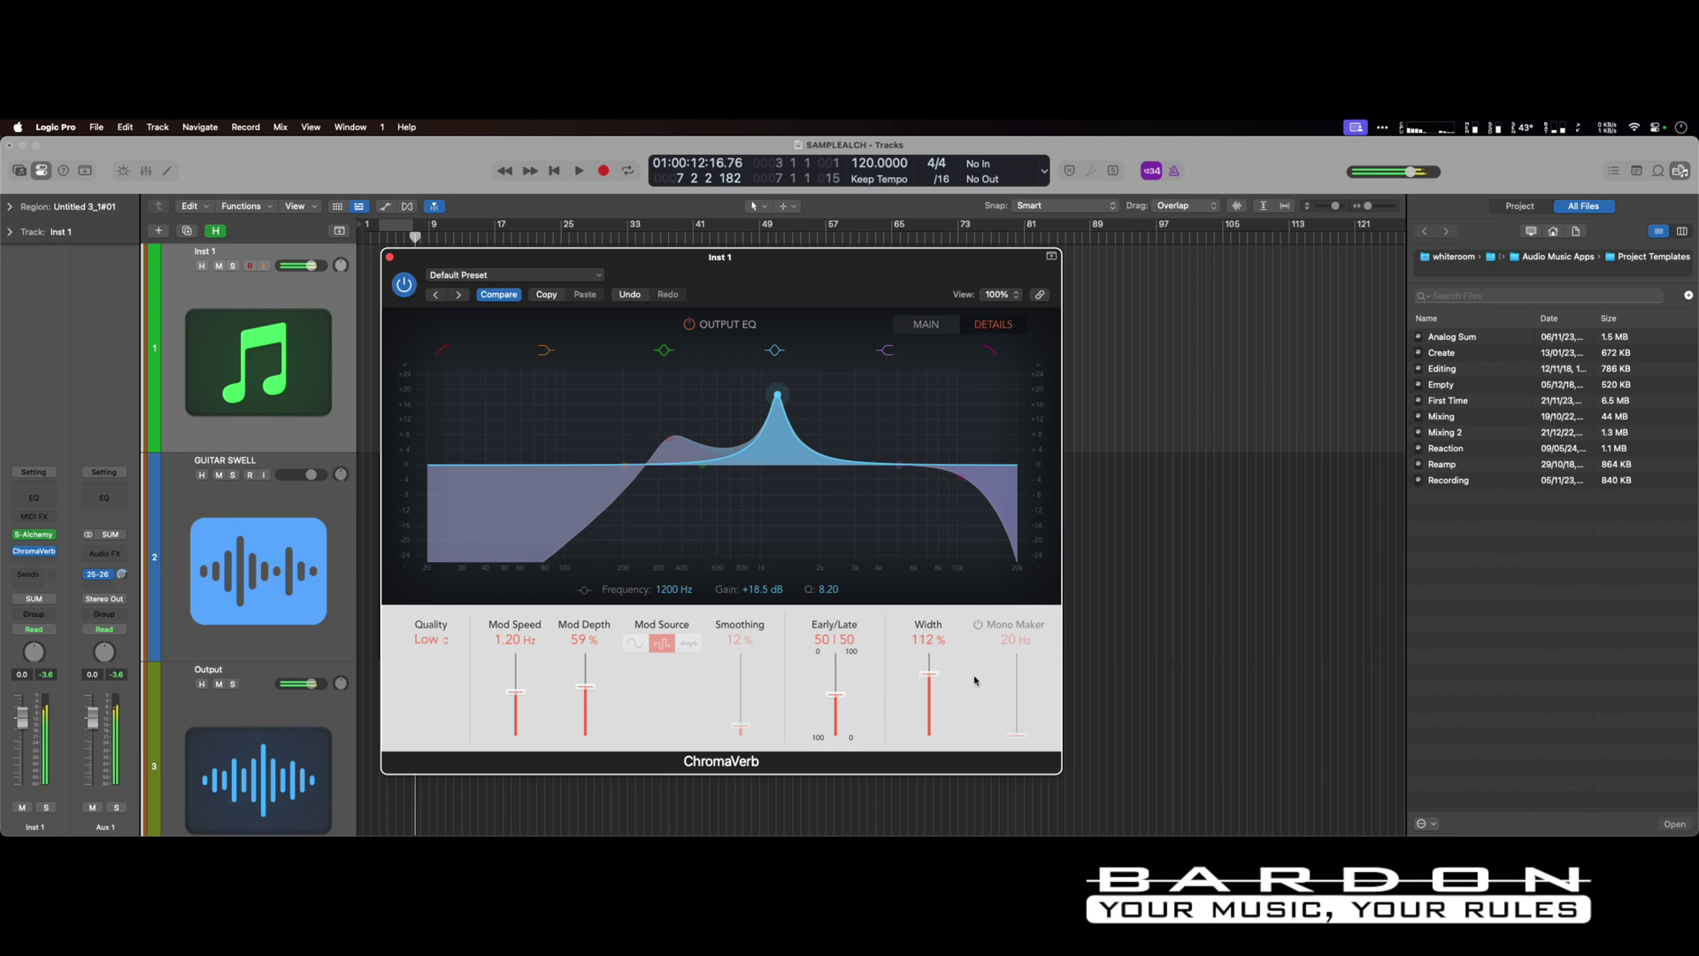